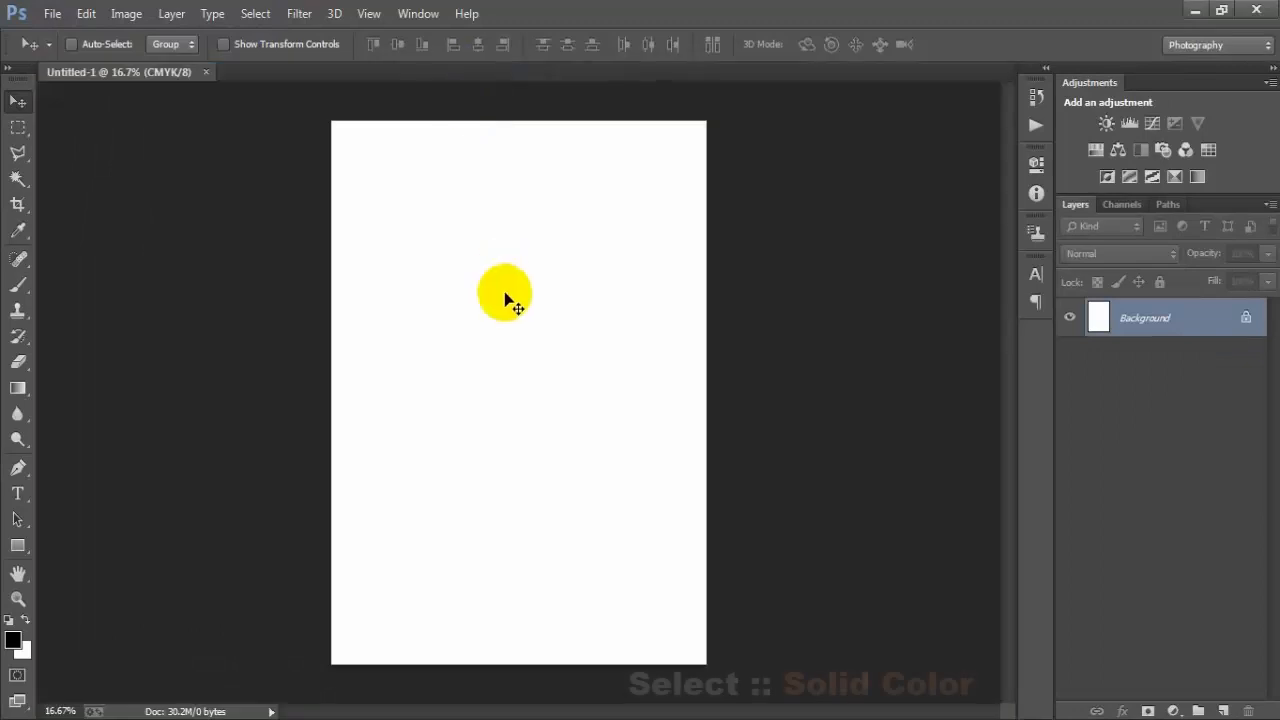
Add a Solid Color fill layer in dark grey 535353 above the background.
click(1174, 712)
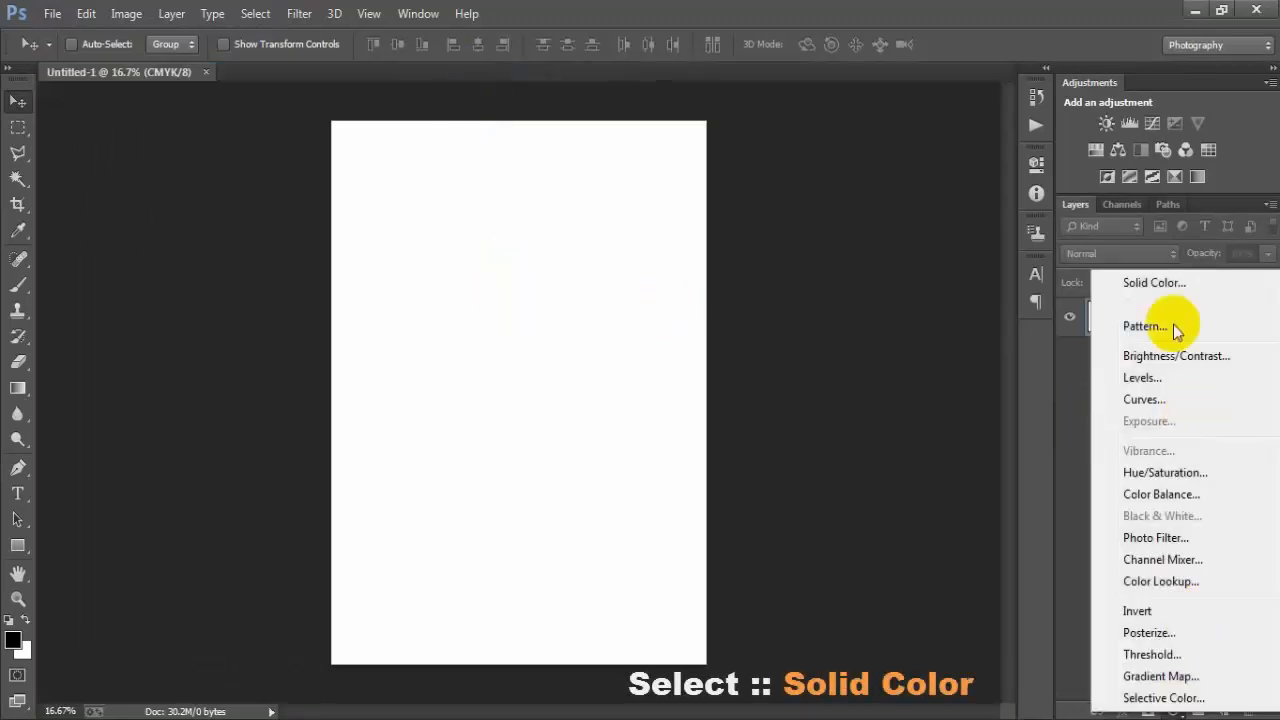
click(1095, 281)
drag(803, 320, 622, 307)
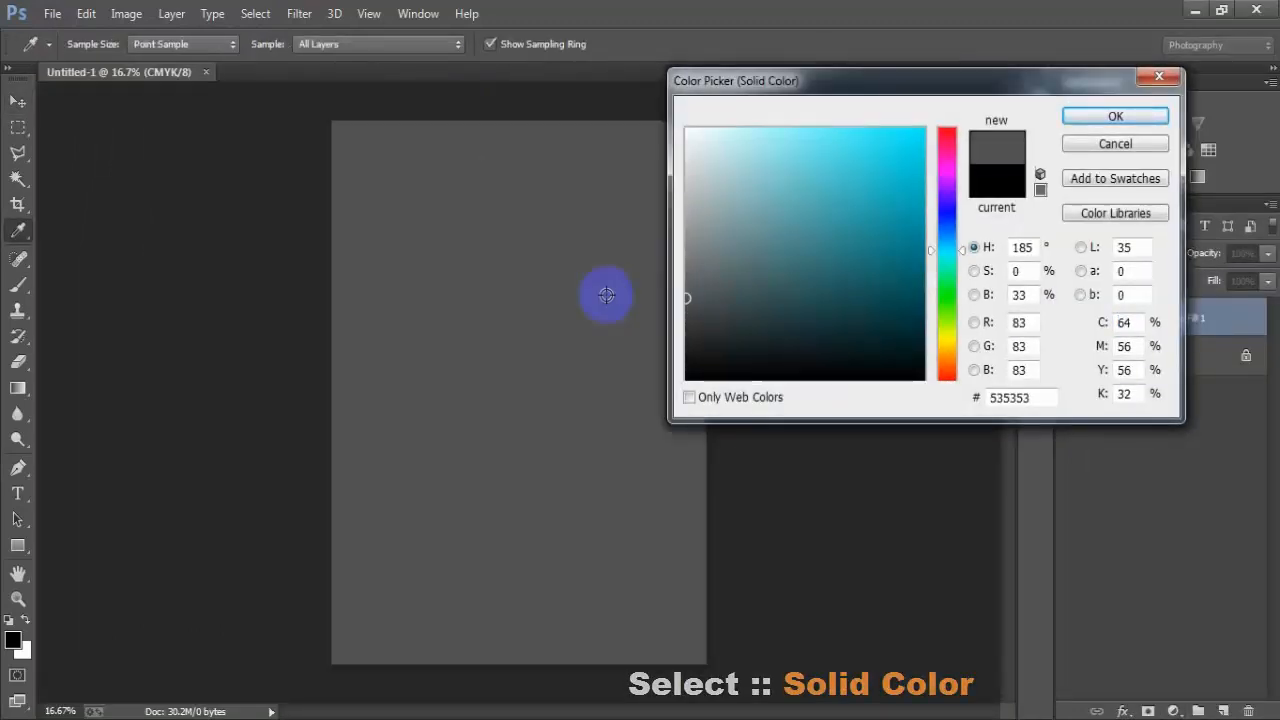
click(1070, 118)
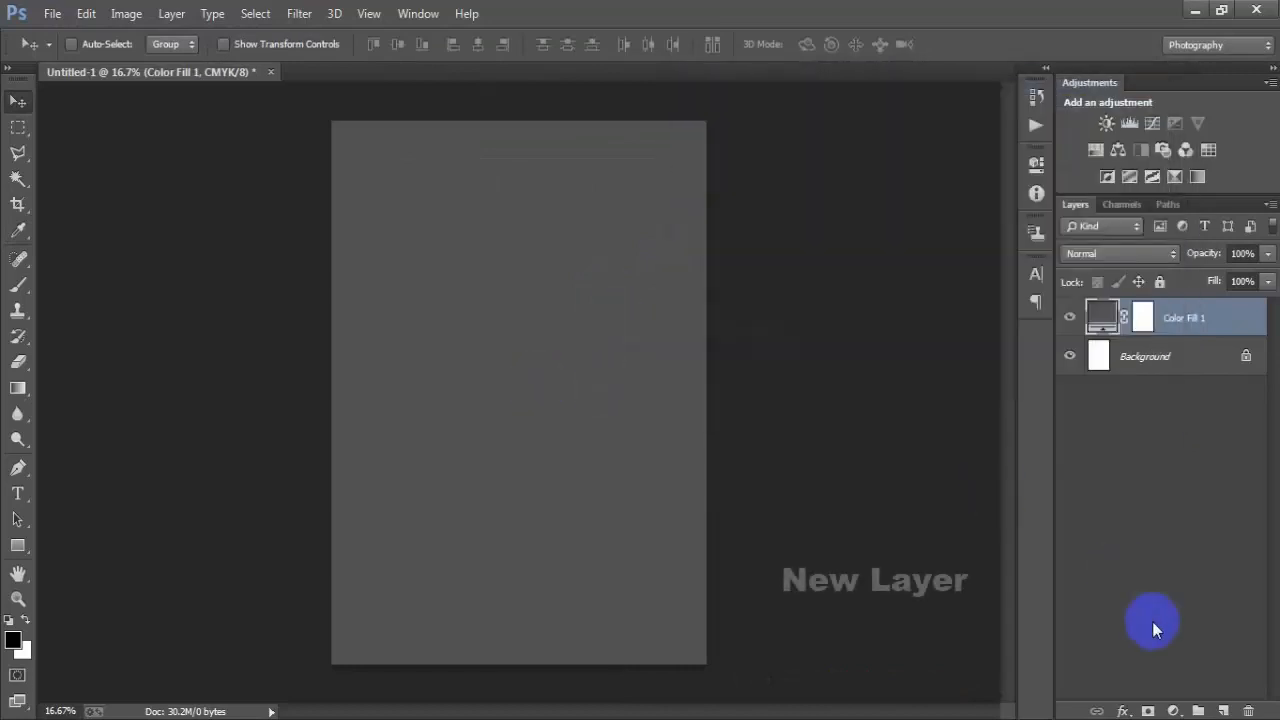
Create a new layer and add the text "I HAVE TWO TITLES" in the upper part of the canvas.
click(1222, 710)
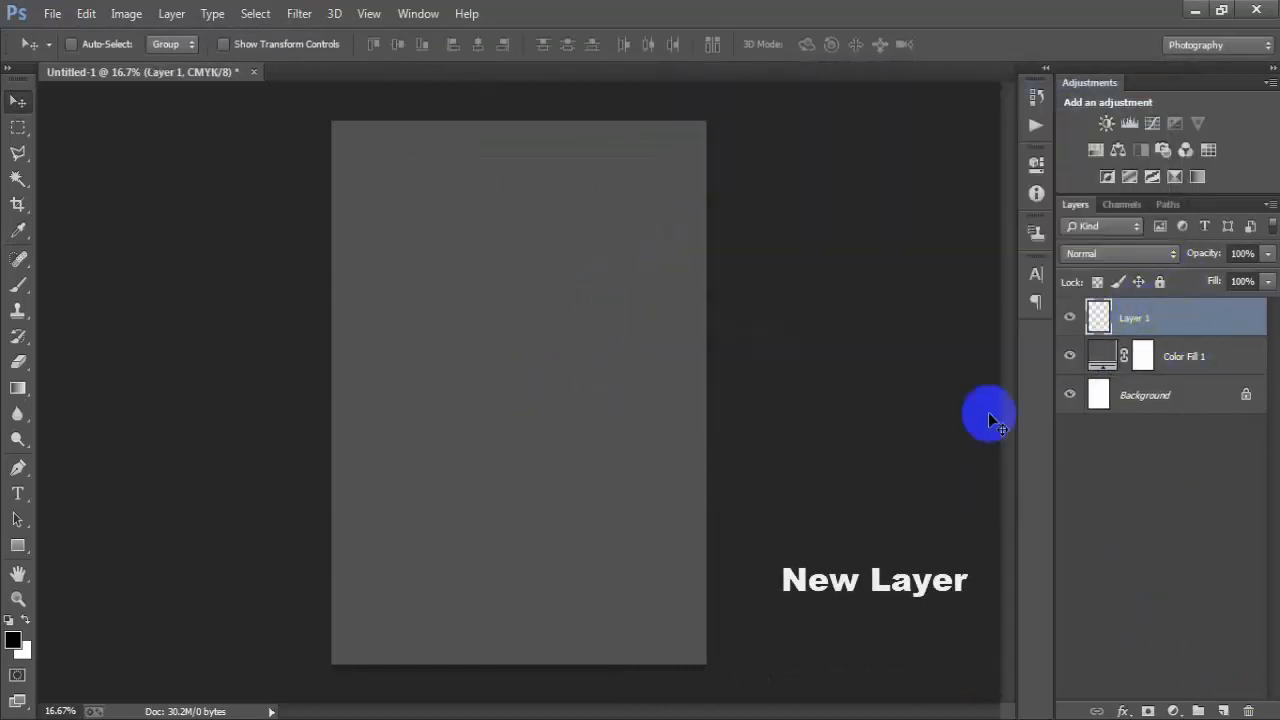
click(26, 492)
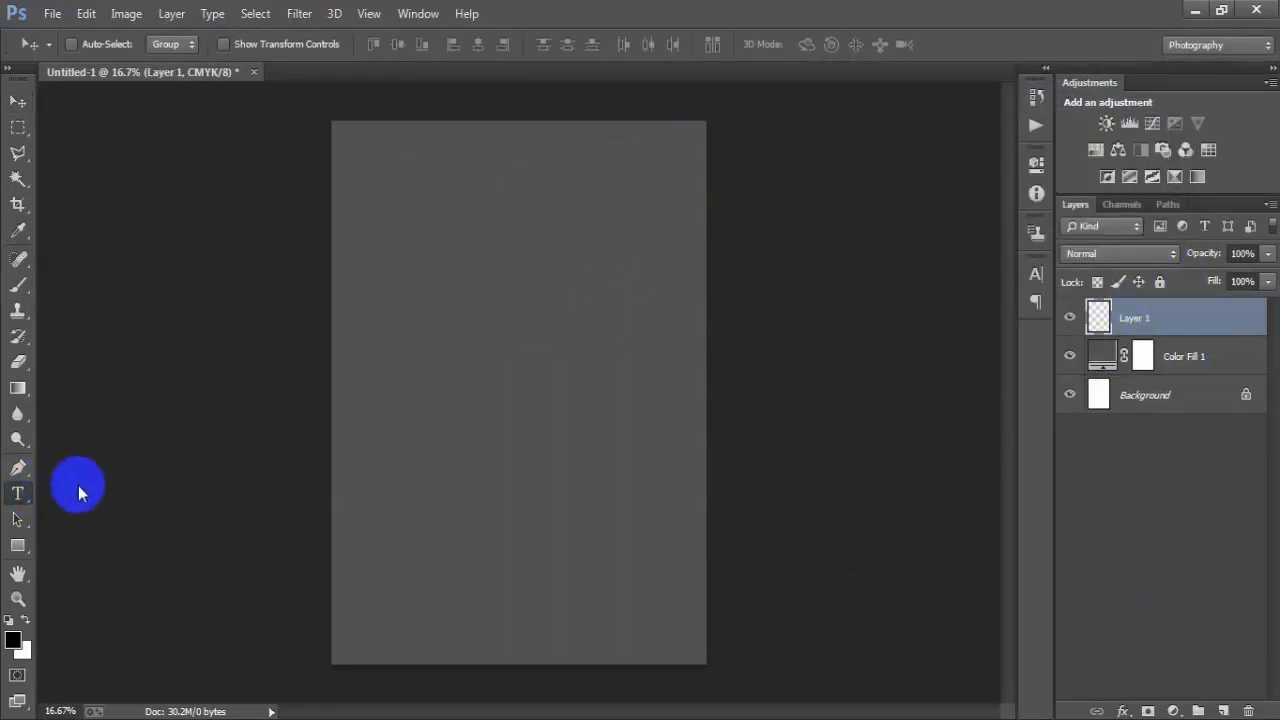
click(116, 490)
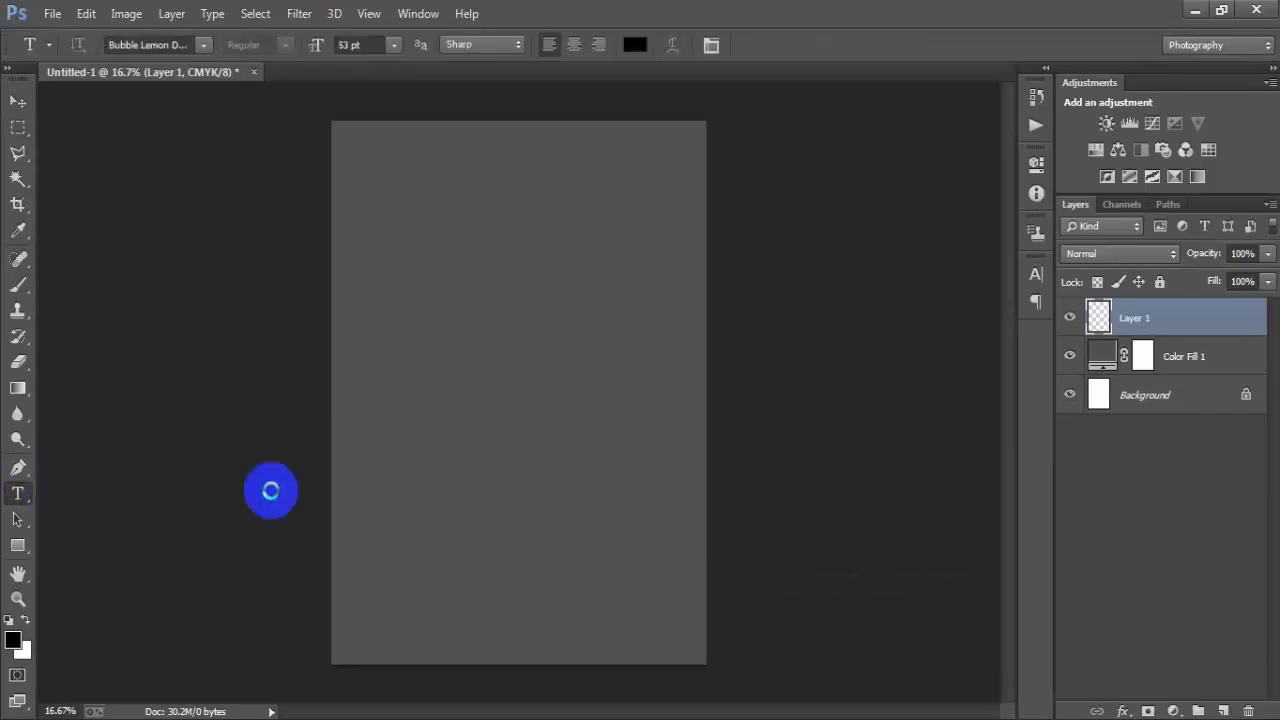
click(455, 287)
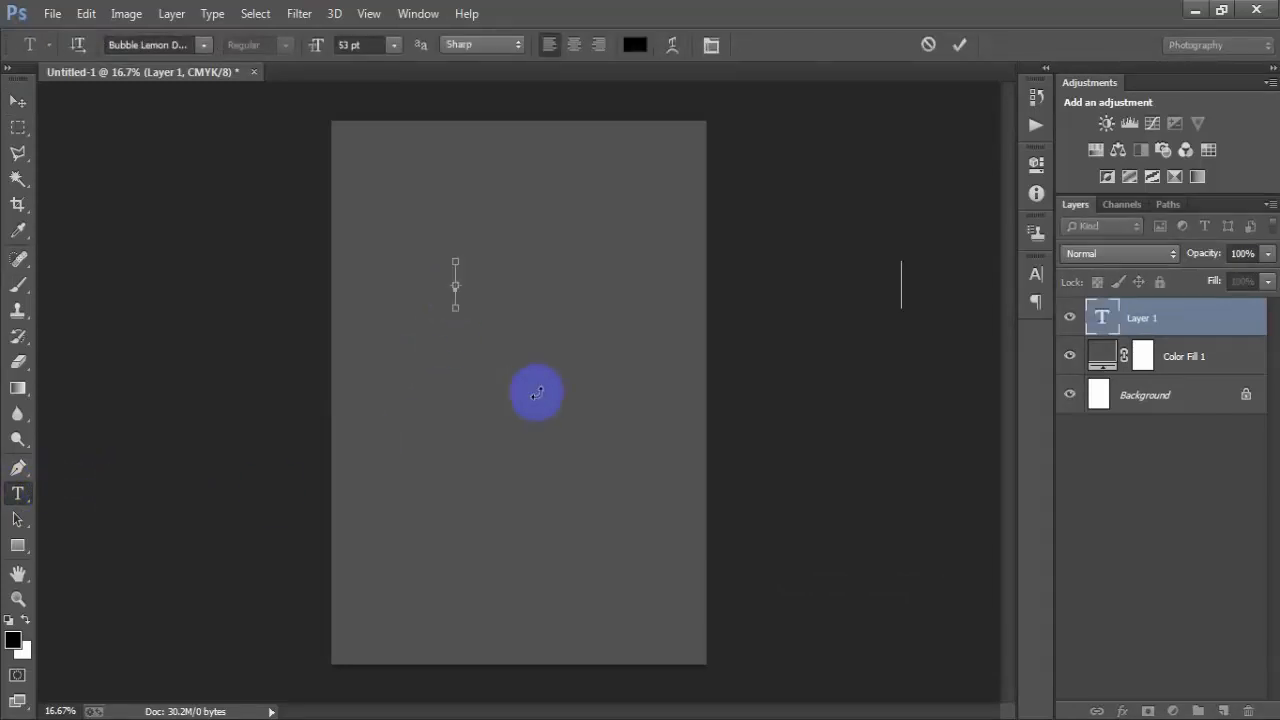
text(I HAVE TWO TITLES)
click(18, 101)
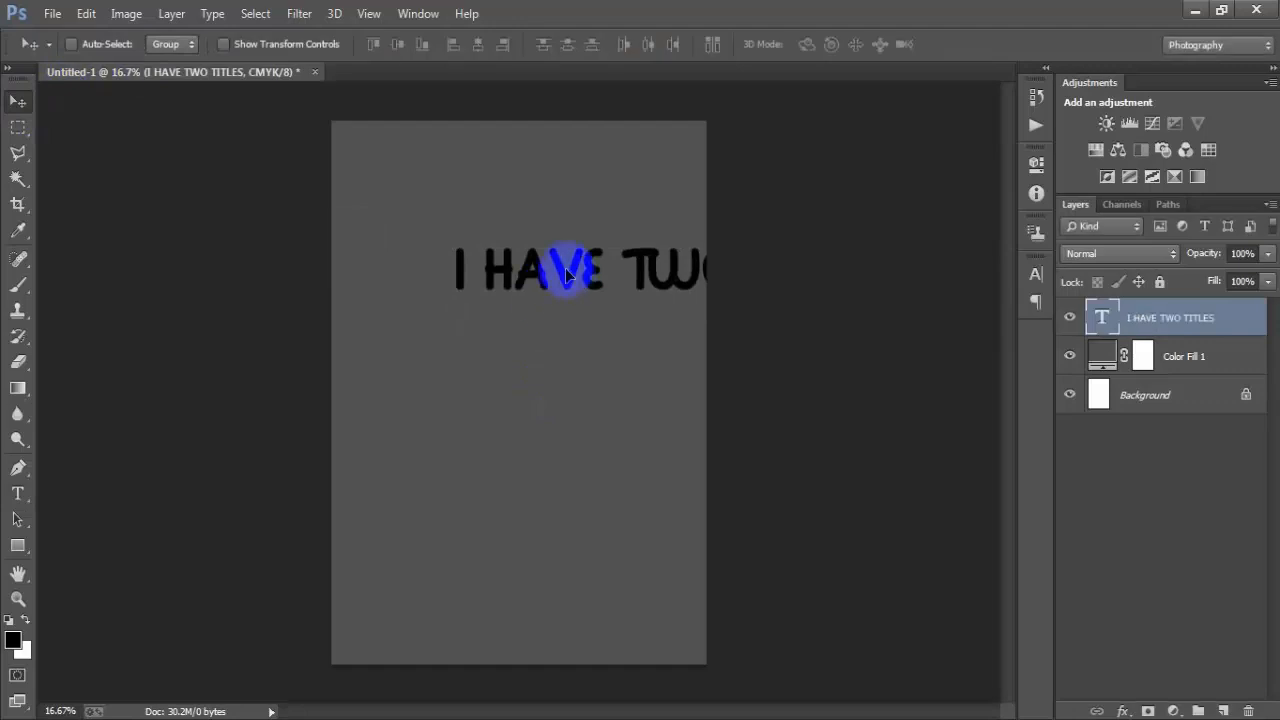
Scale the title text proportionally to about 74% and move it inside the canvas near the upper edge.
drag(566, 275, 463, 221)
key(ctrl+t)
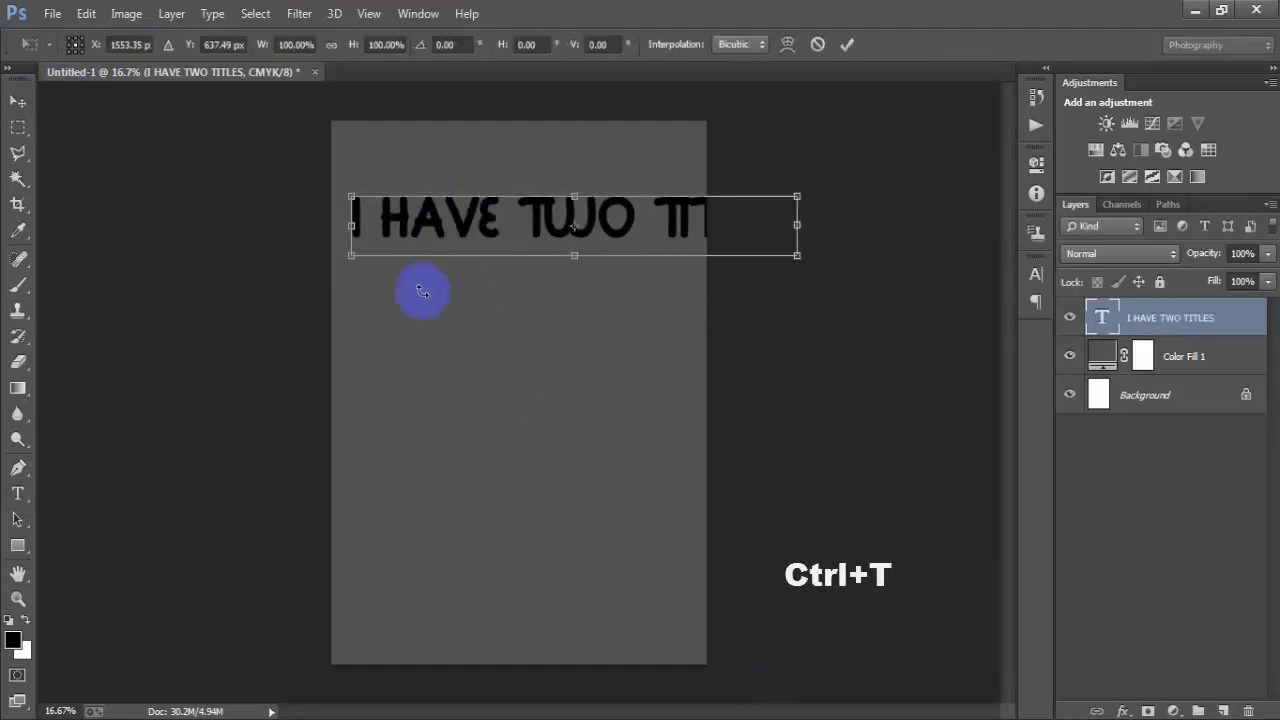
drag(357, 263, 411, 245)
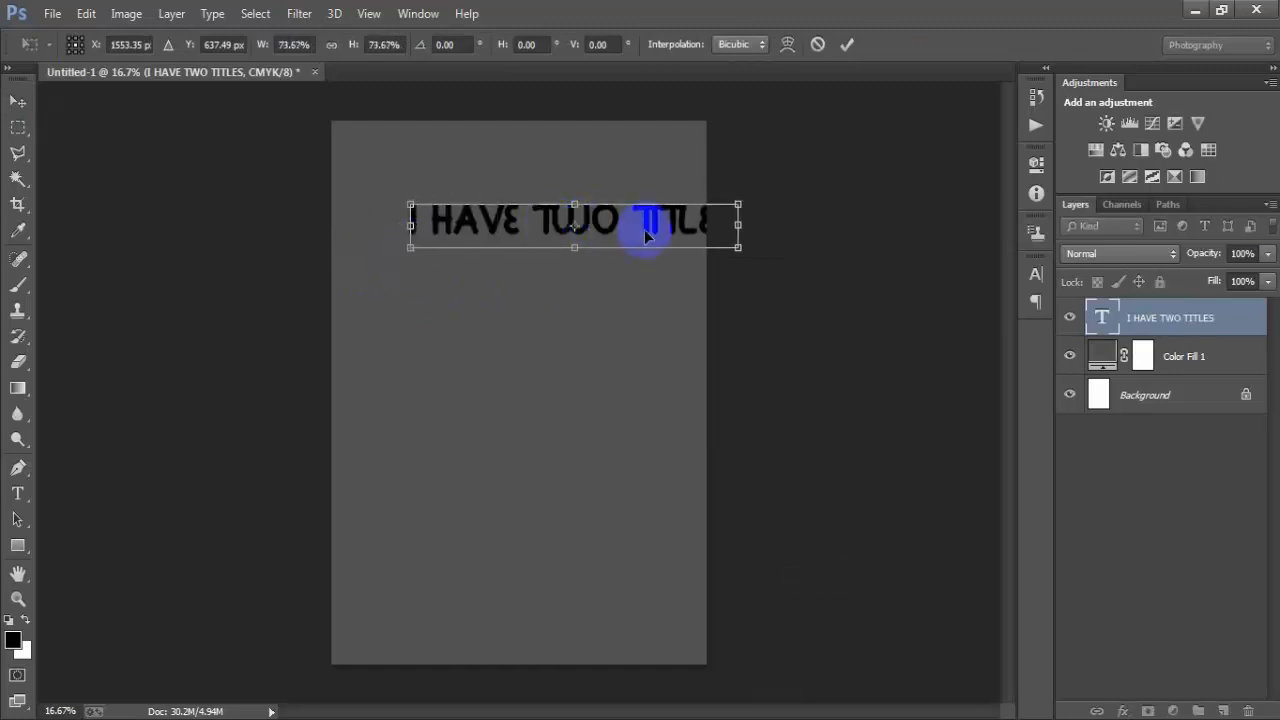
drag(646, 229, 588, 203)
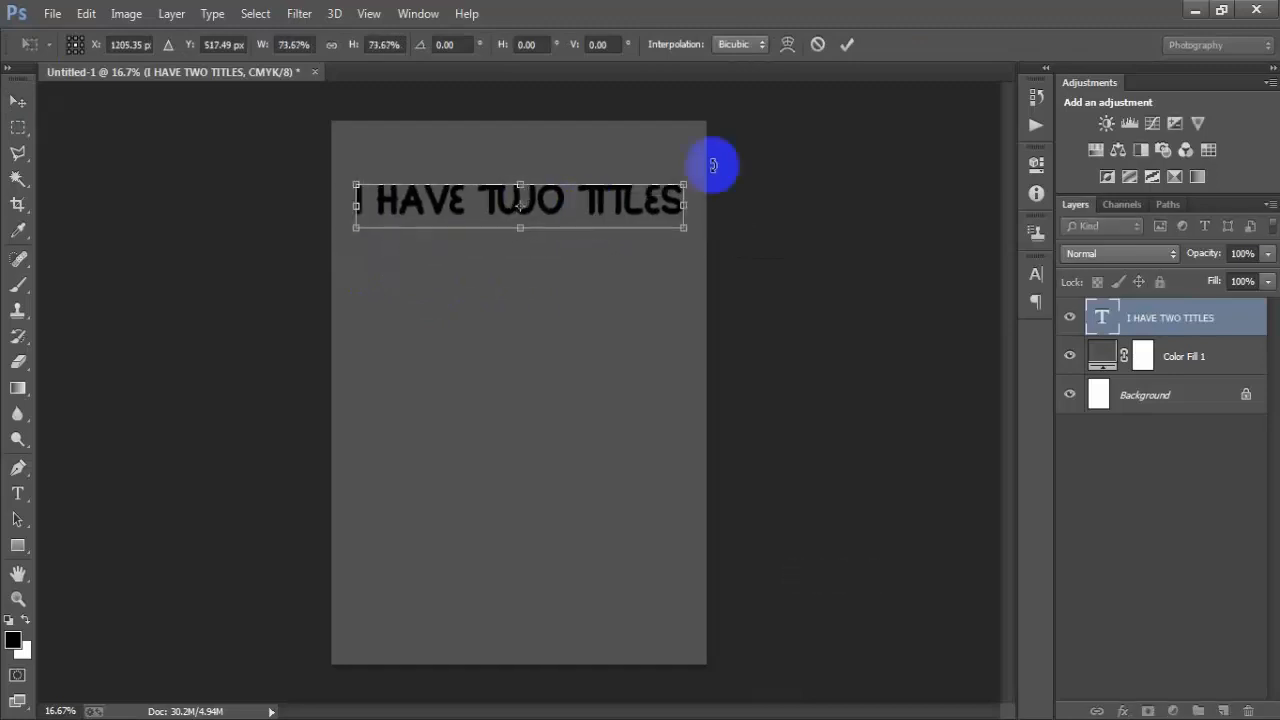
click(846, 44)
Set the title's font to Felichiya Collection and its text color to white.
click(1037, 274)
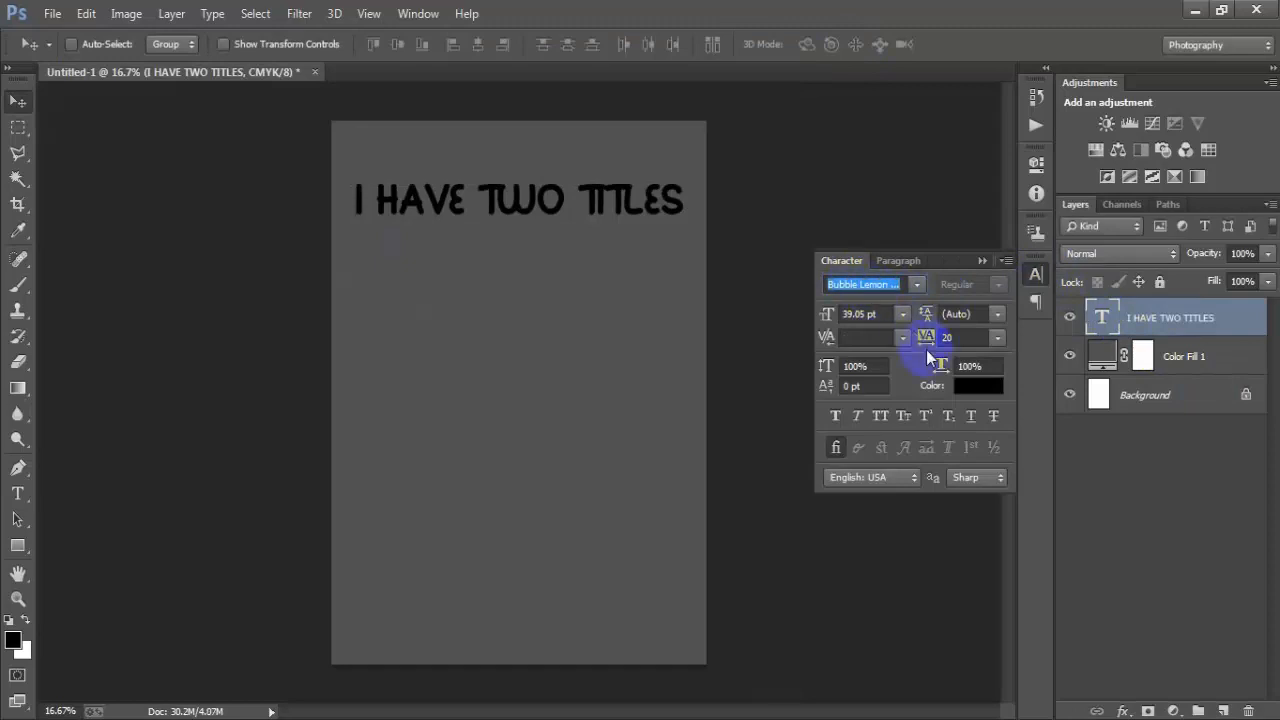
text(felichiya Collec)
key(Return)
click(955, 400)
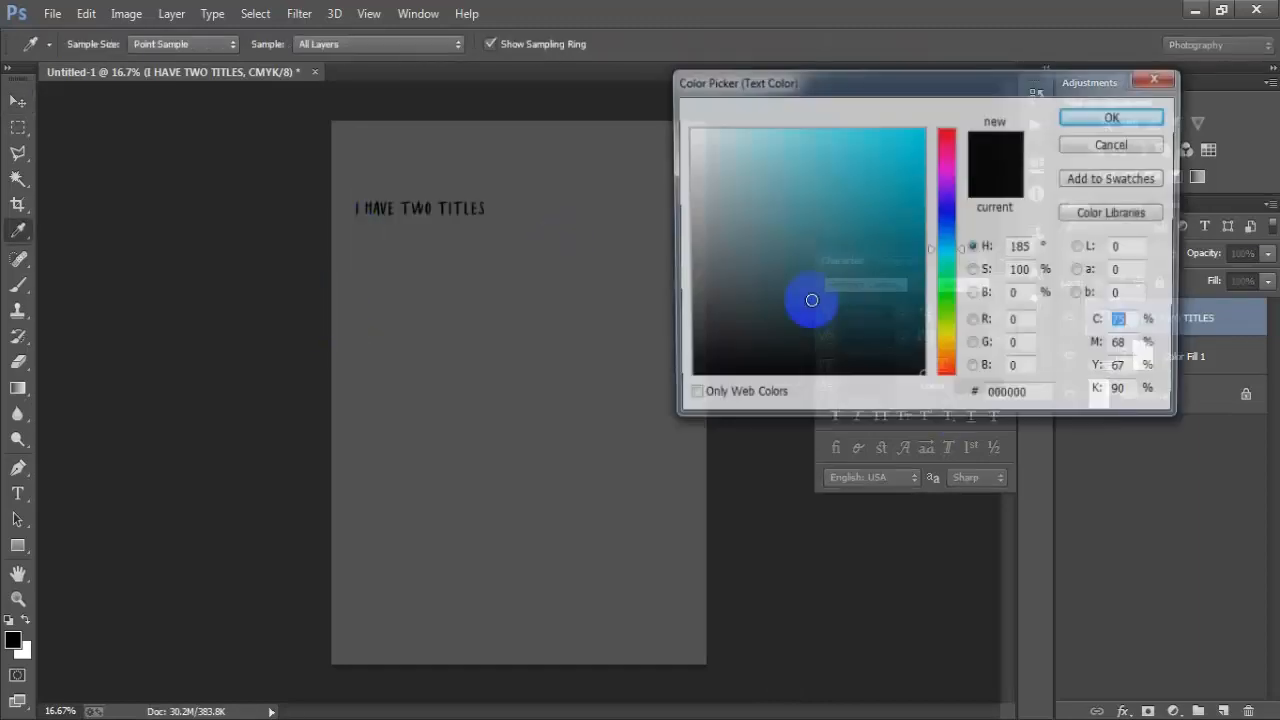
drag(809, 297, 623, 71)
click(1070, 117)
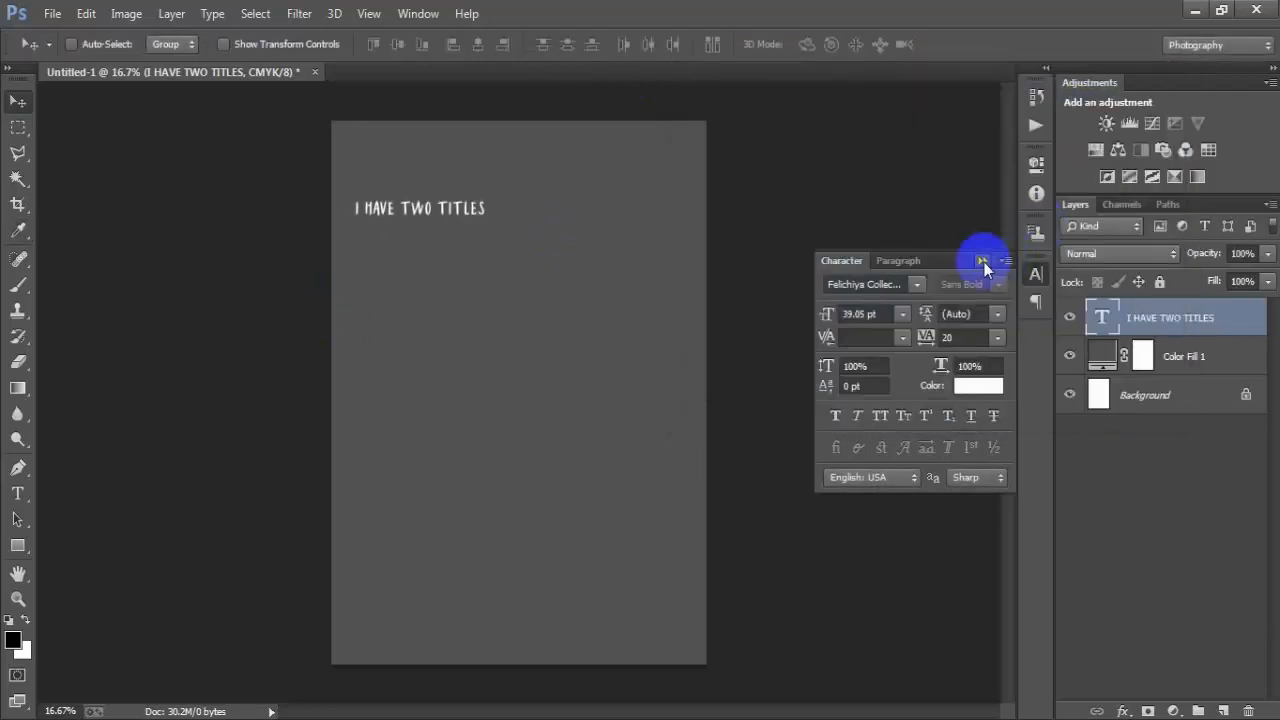
Enlarge the title proportionally to about 242% and position it across the upper part of the canvas.
drag(478, 226, 538, 204)
key(ctrl+t)
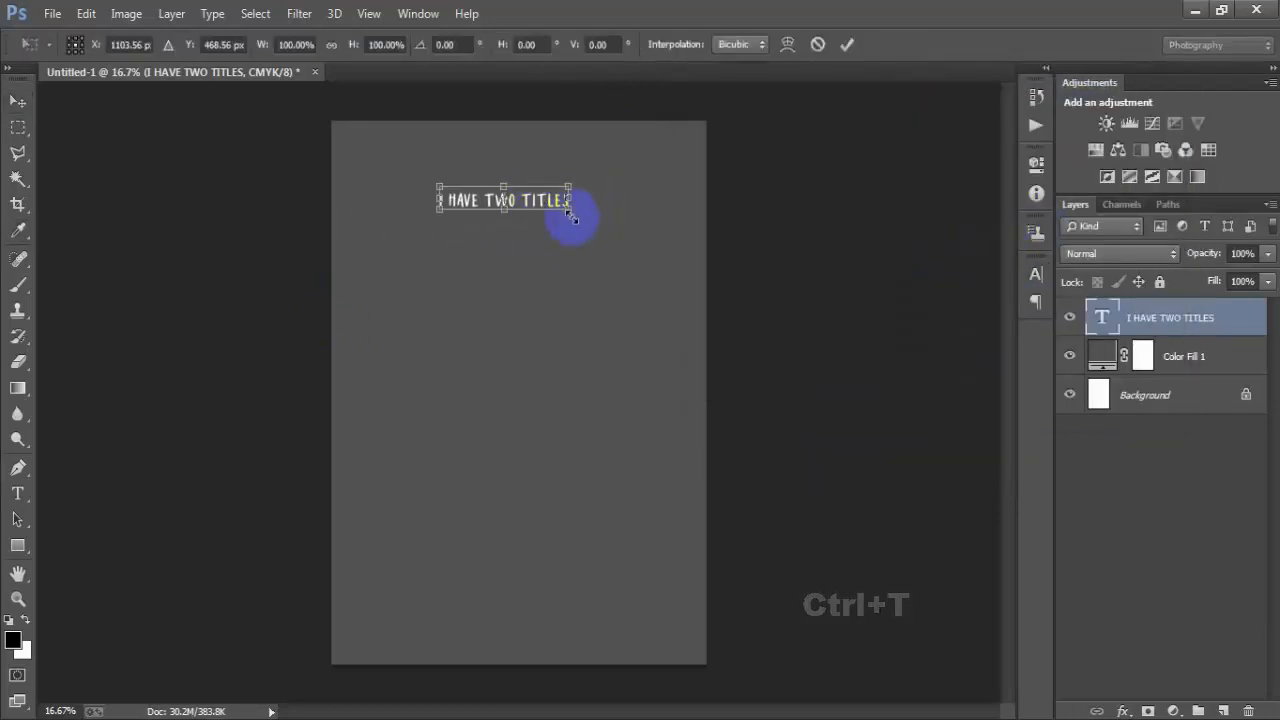
drag(571, 216, 654, 286)
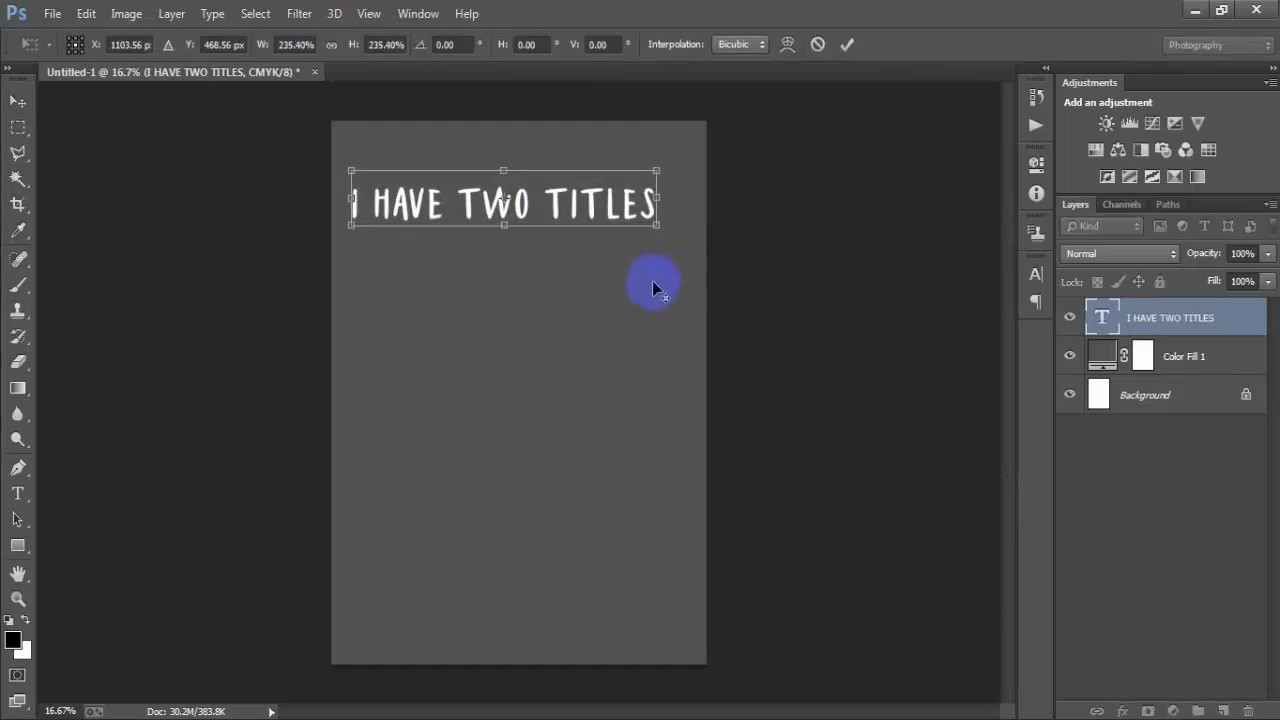
drag(543, 206, 560, 210)
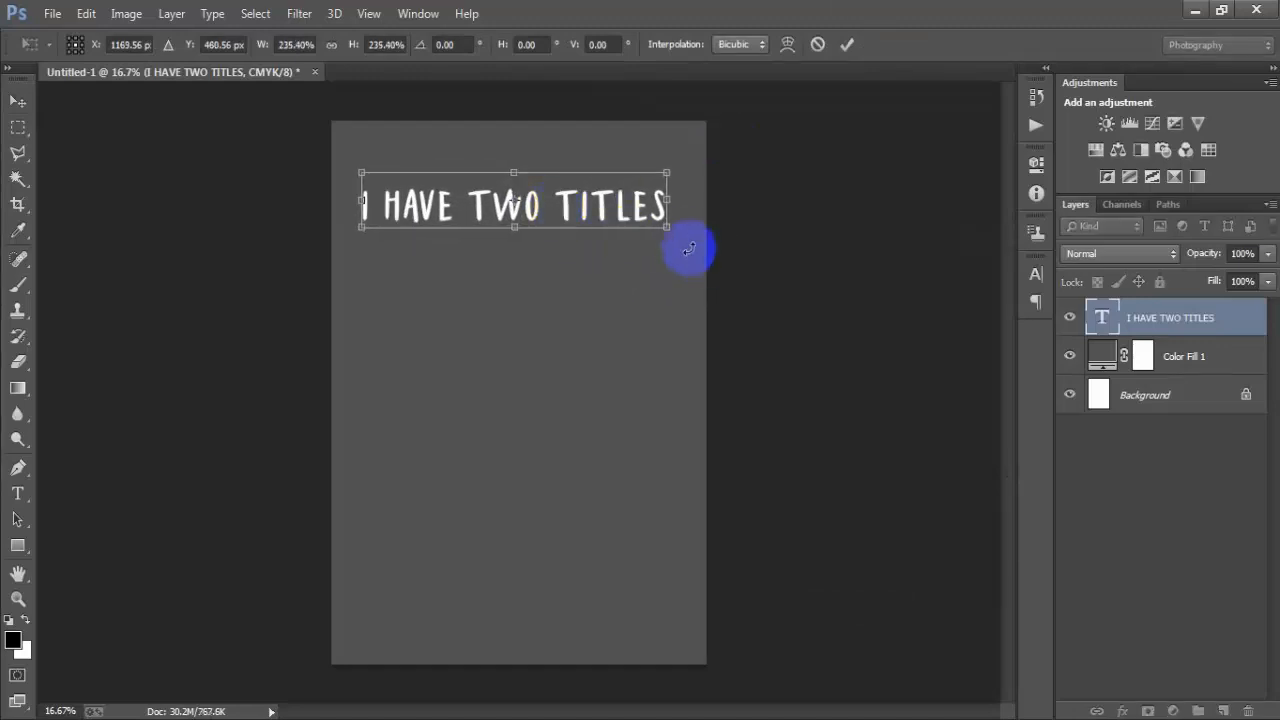
drag(668, 230, 666, 223)
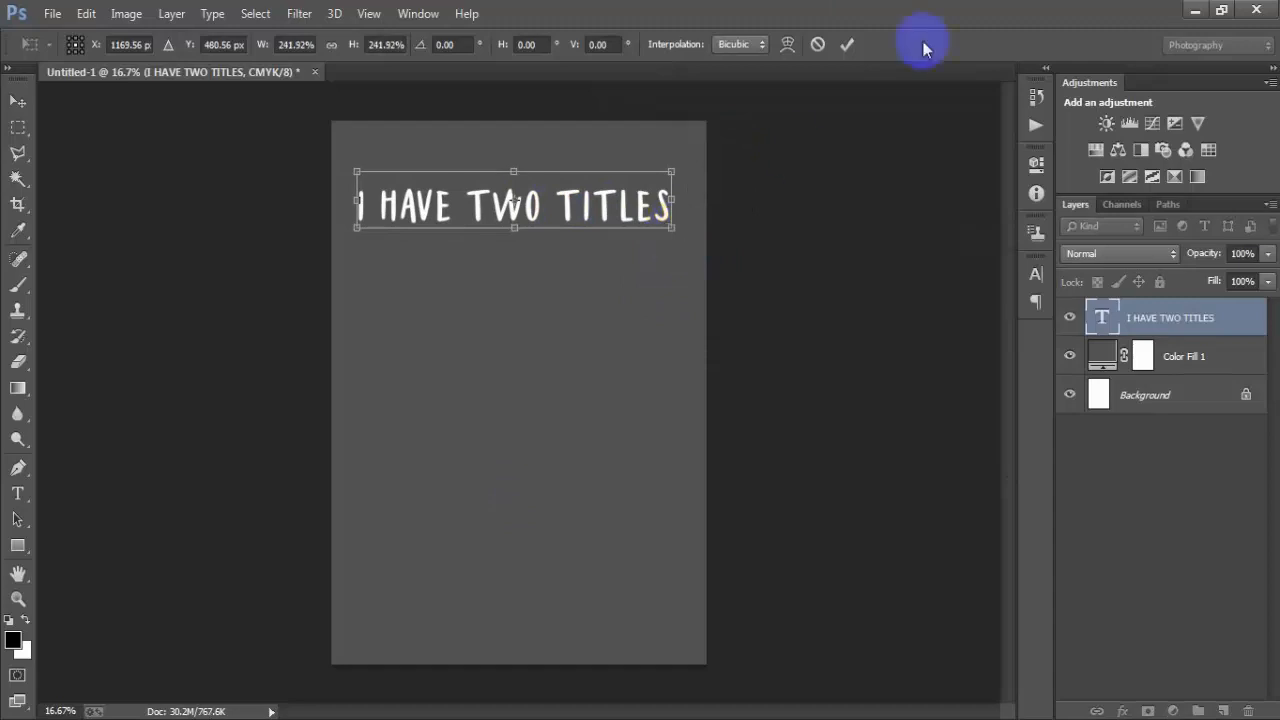
click(846, 44)
Center the title horizontally on the Background layer and nudge it slightly upward.
ctrl+click(1118, 391)
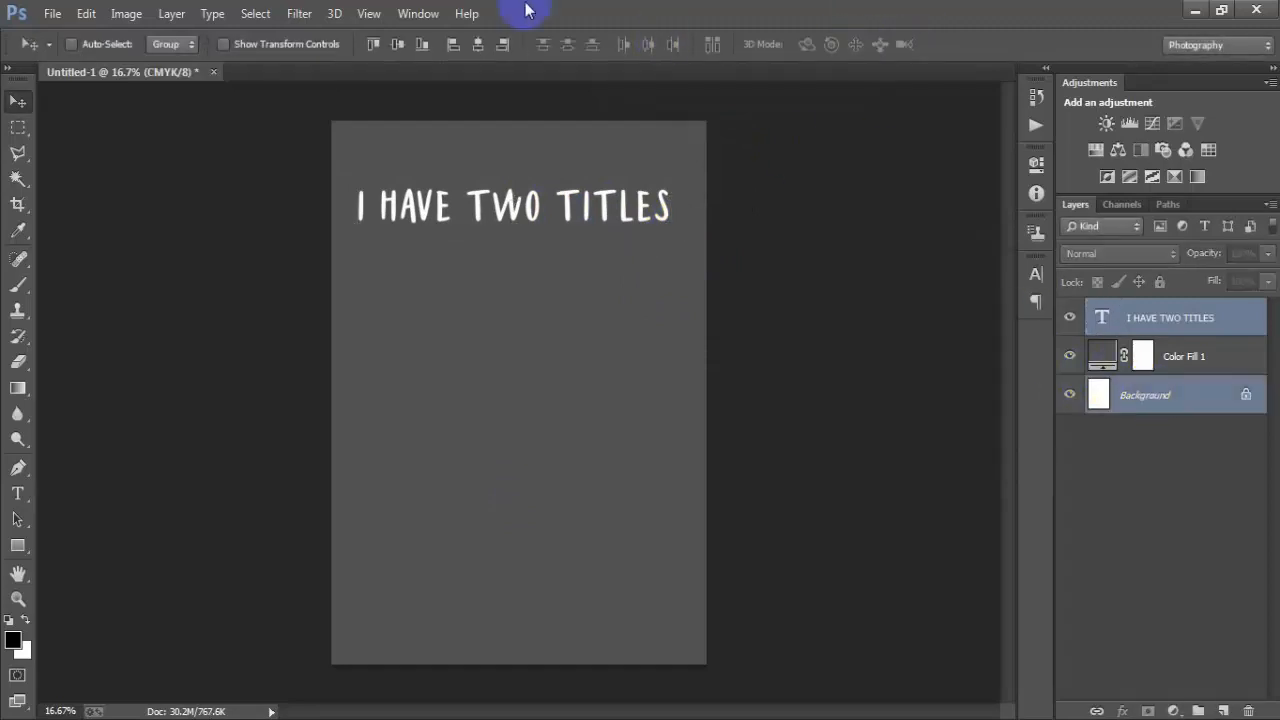
click(478, 44)
click(1145, 317)
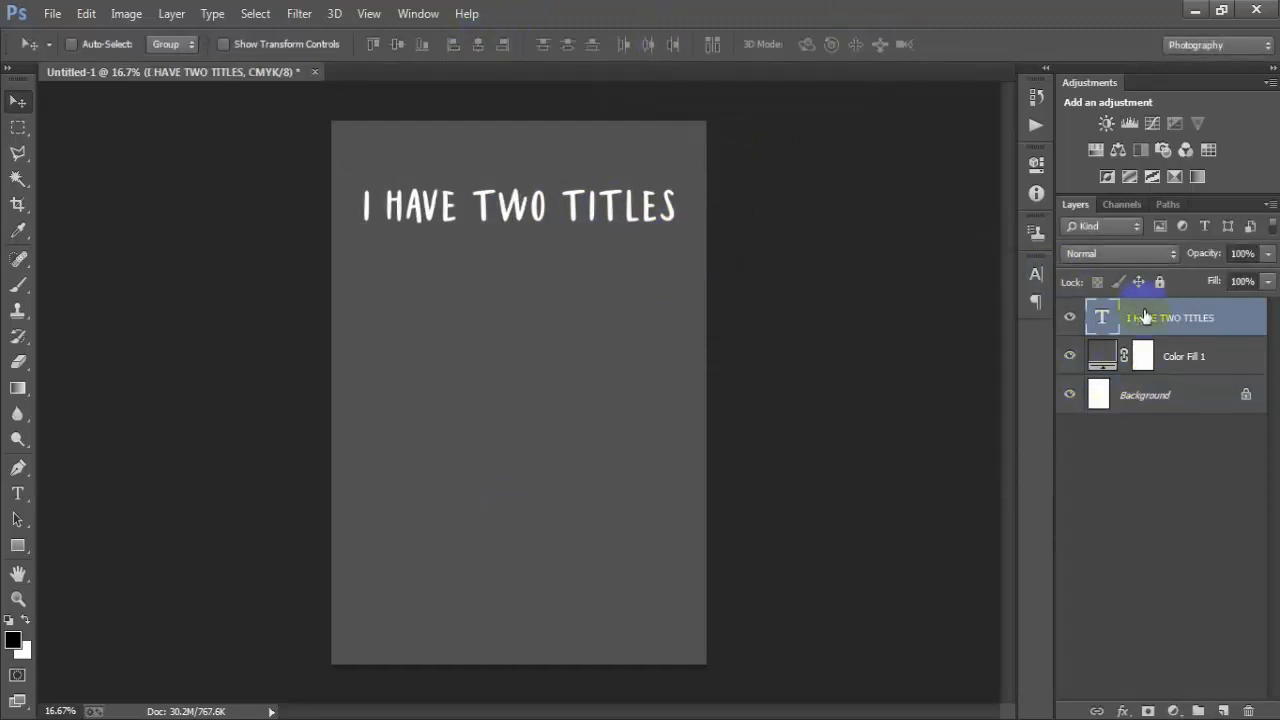
key(shift+Up)
key(shift+Up)
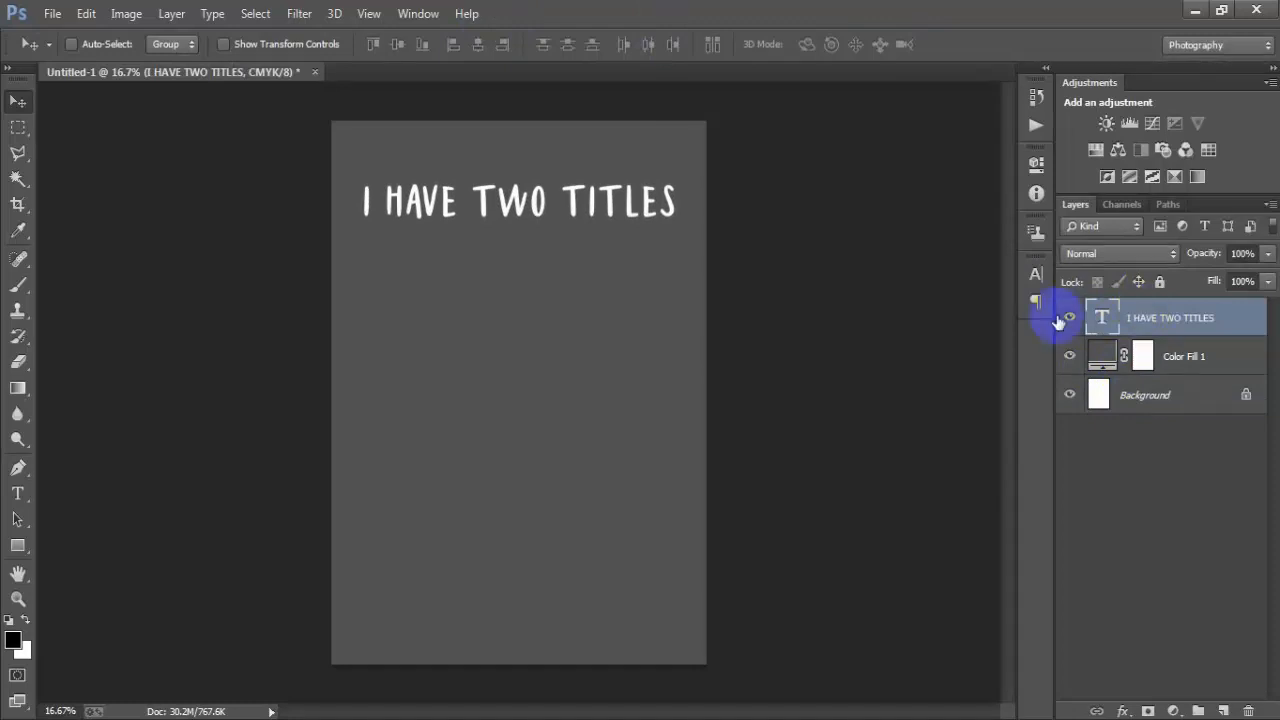
click(1064, 319)
click(1066, 319)
Warp the title text with a horizontal Arc style and a bend of +10%.
double_click(1105, 317)
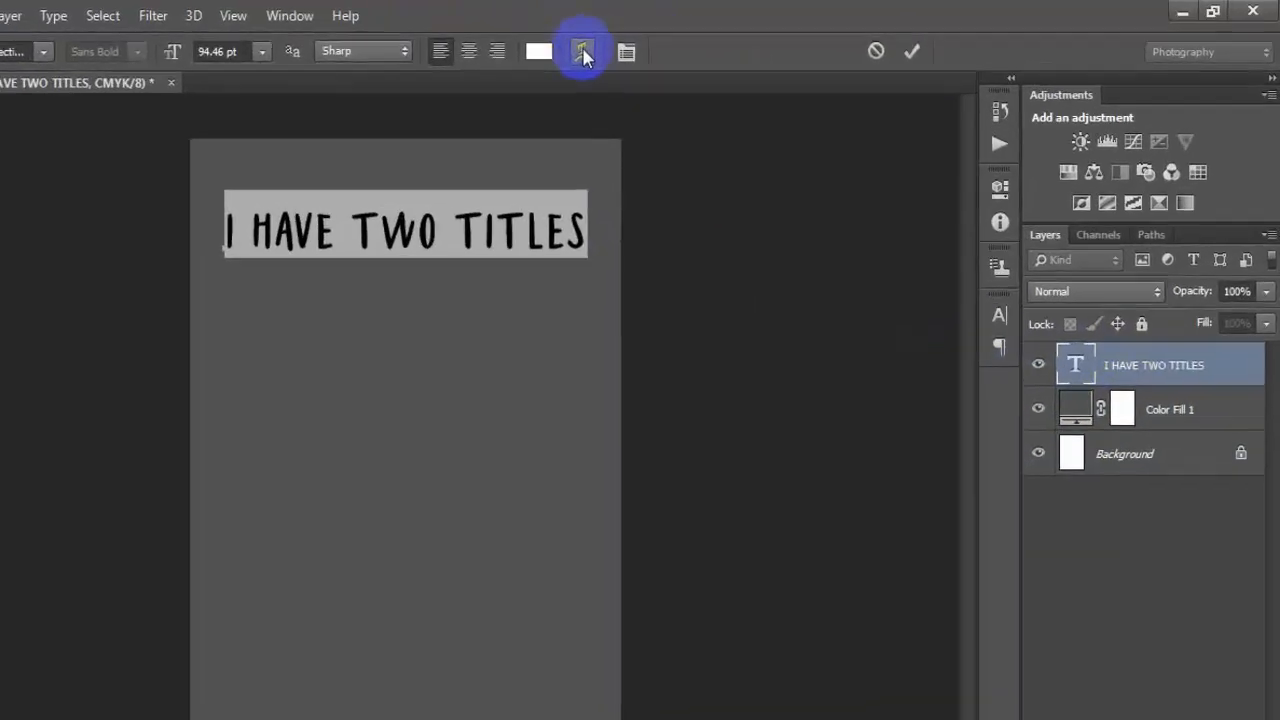
click(672, 44)
click(810, 127)
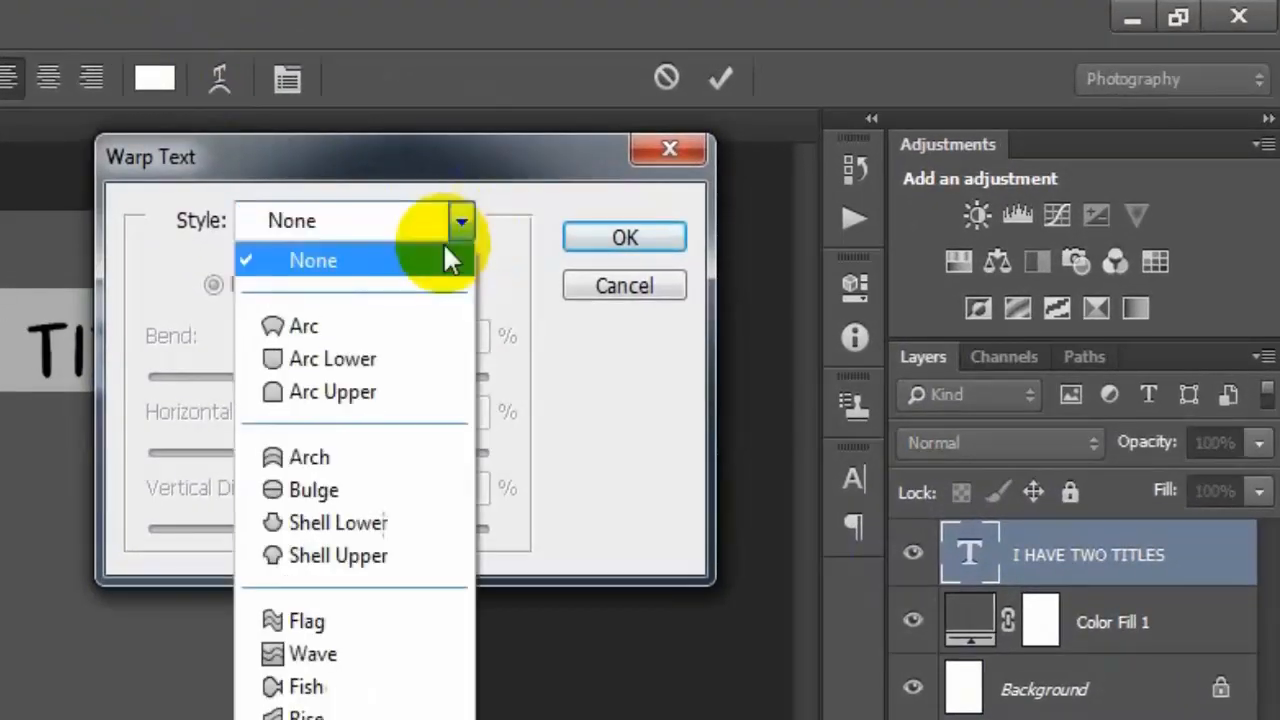
click(356, 326)
drag(398, 378, 336, 383)
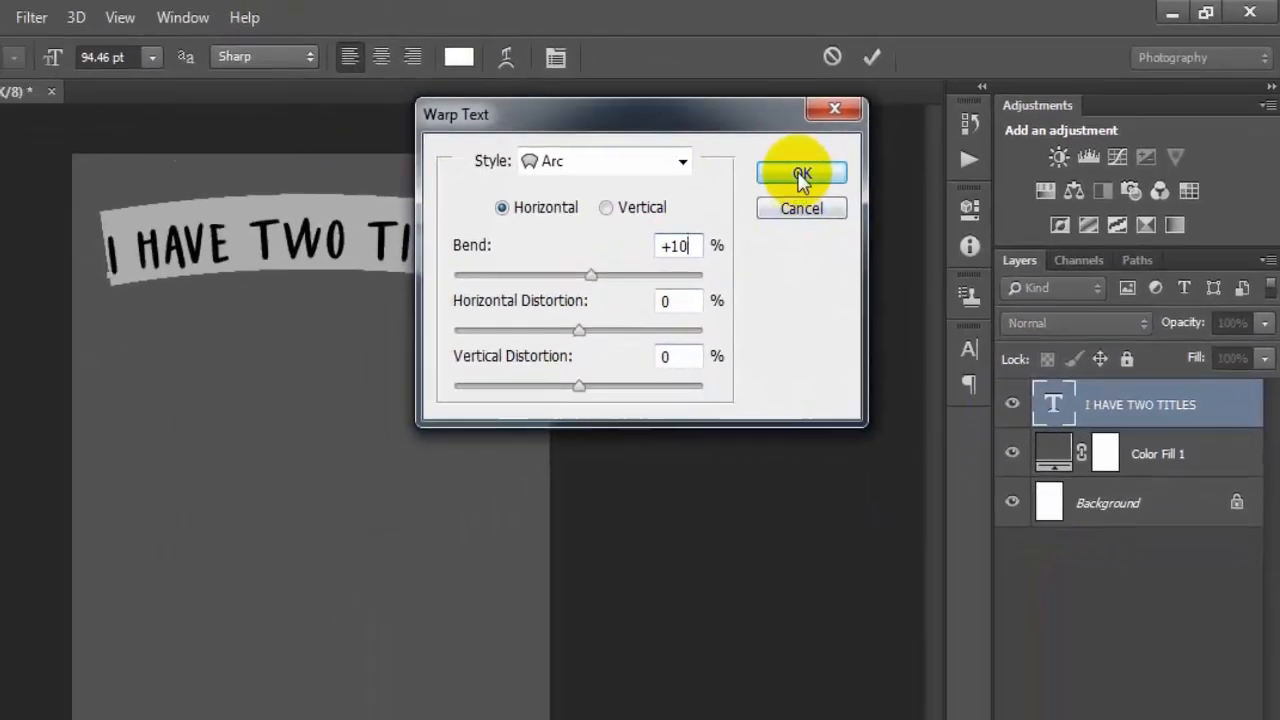
click(661, 224)
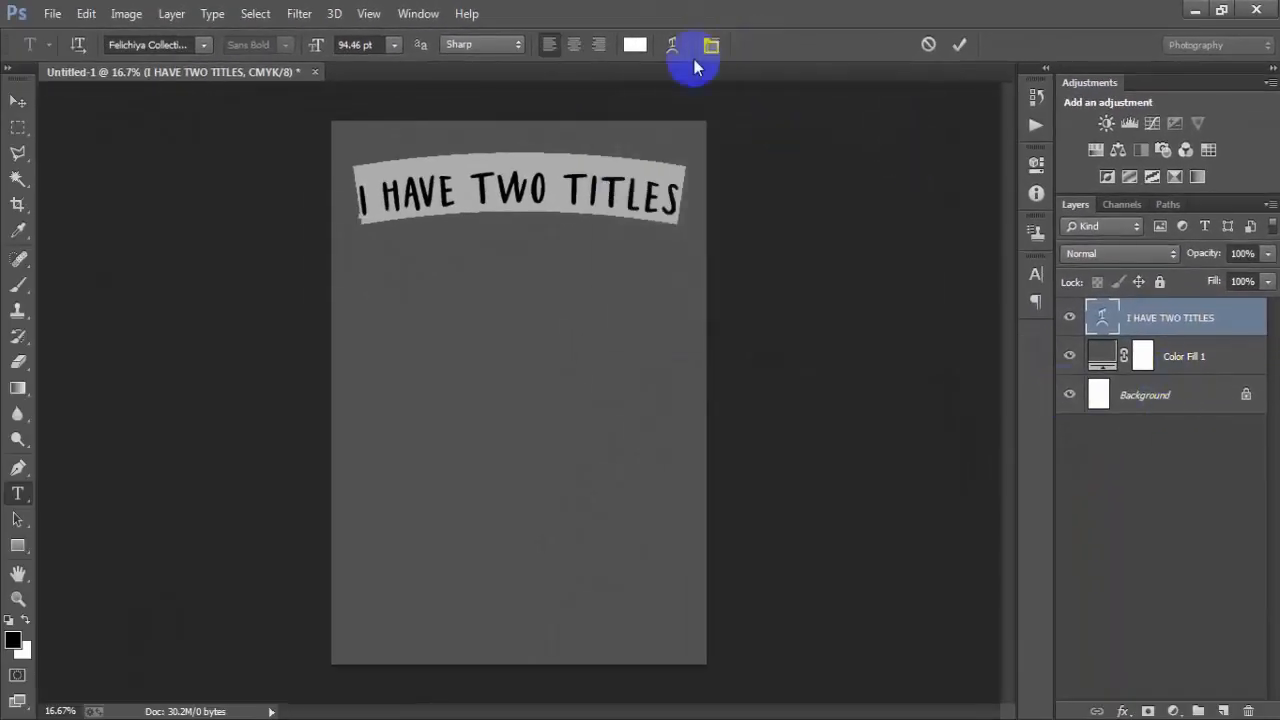
click(959, 44)
key(v)
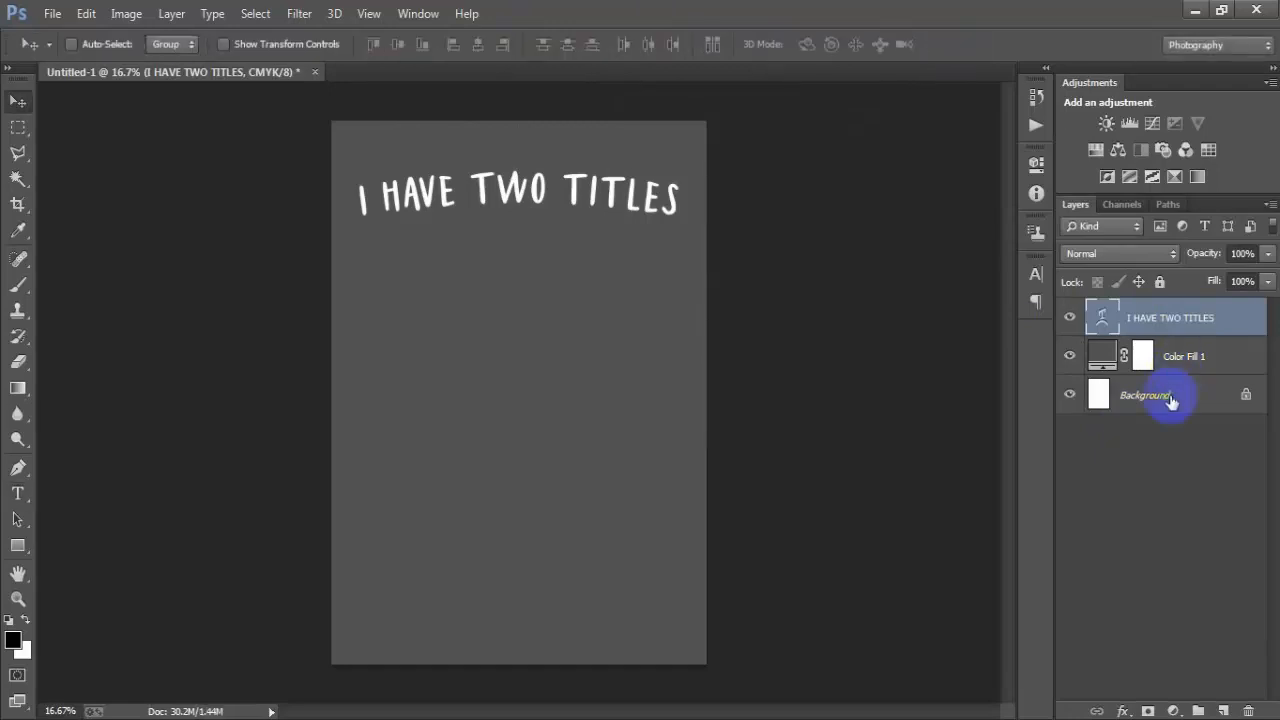
ctrl+click(1168, 395)
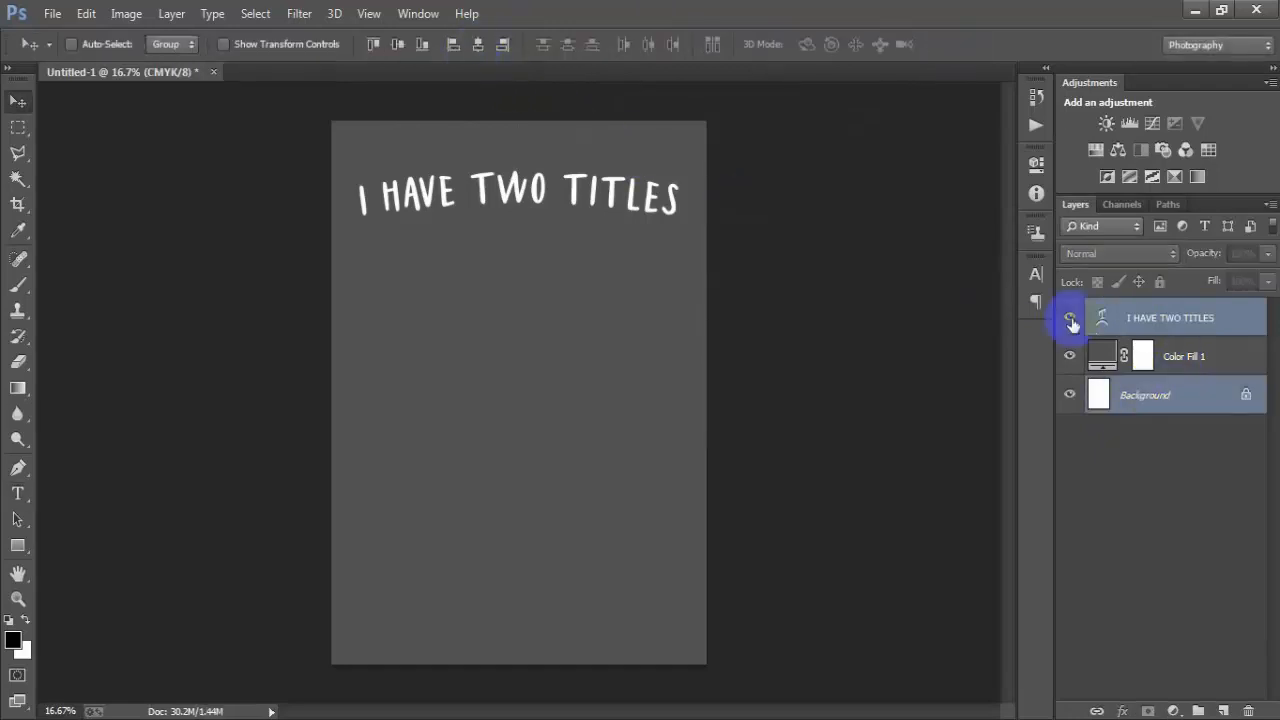
click(1152, 322)
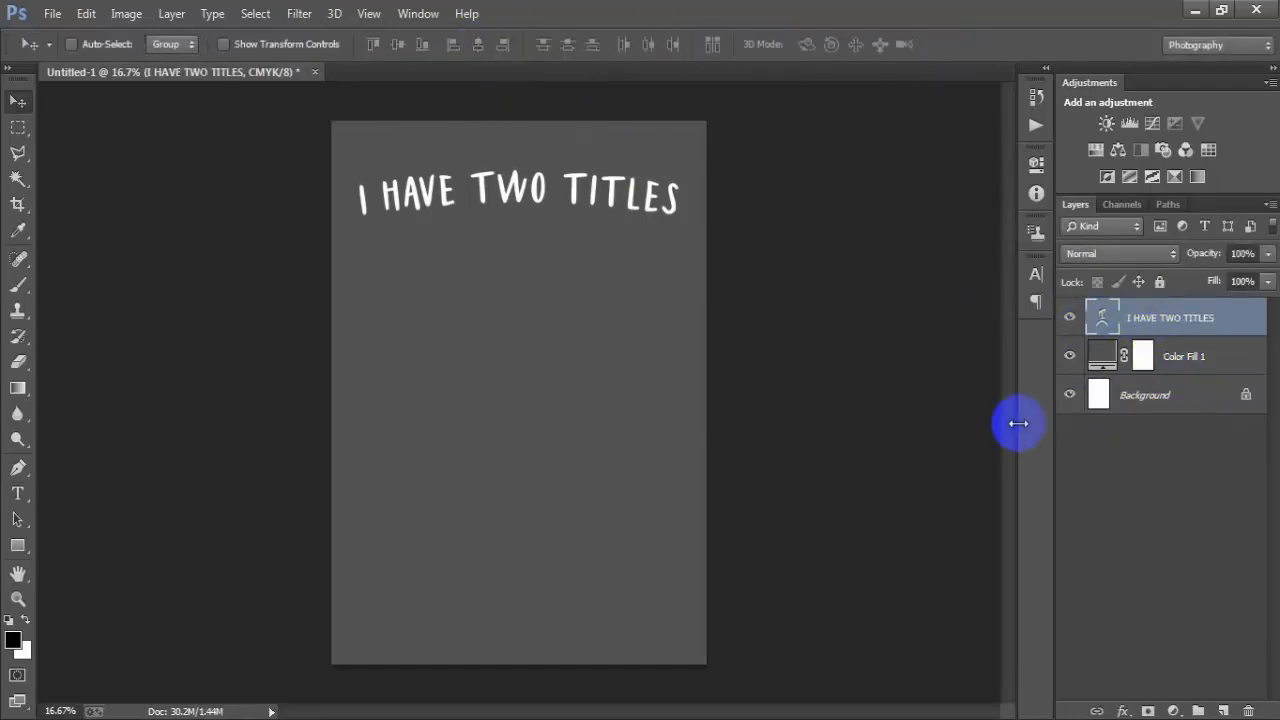
Open the flower artwork kolory-po-angielsku-800x800.eps, rasterizing it at 300 pixels/inch in CMYK Color.
click(52, 13)
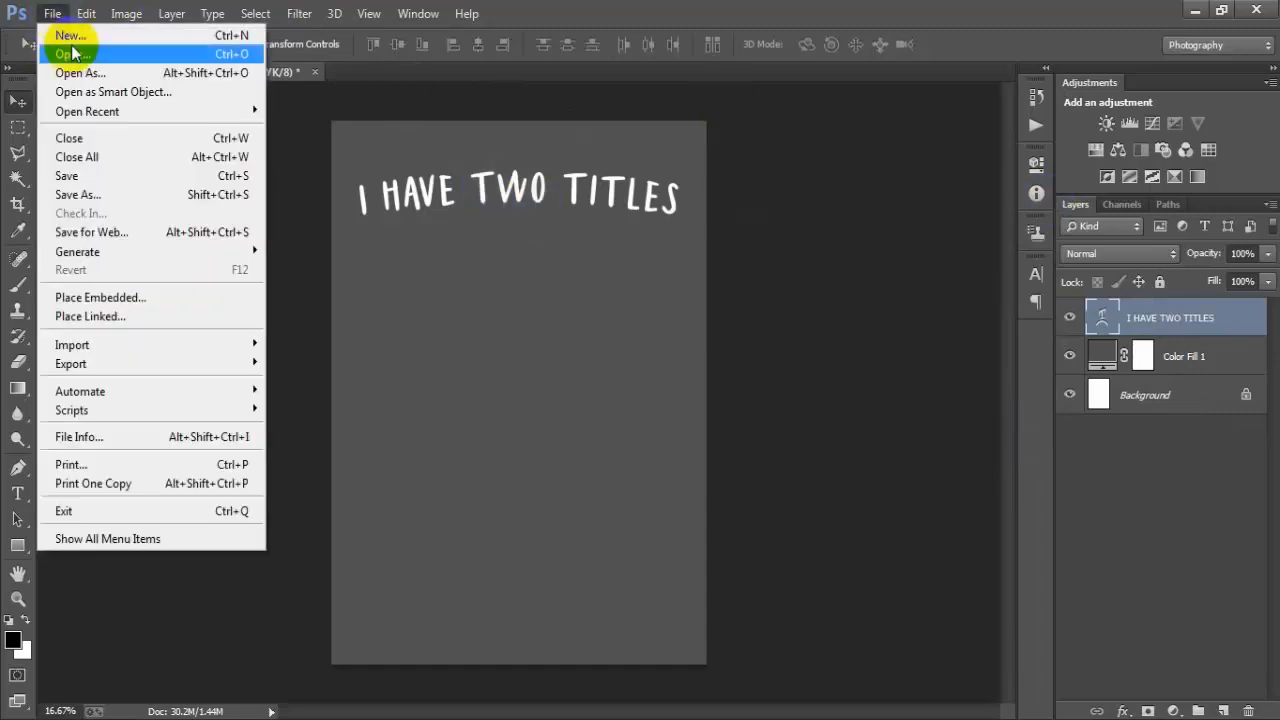
click(74, 54)
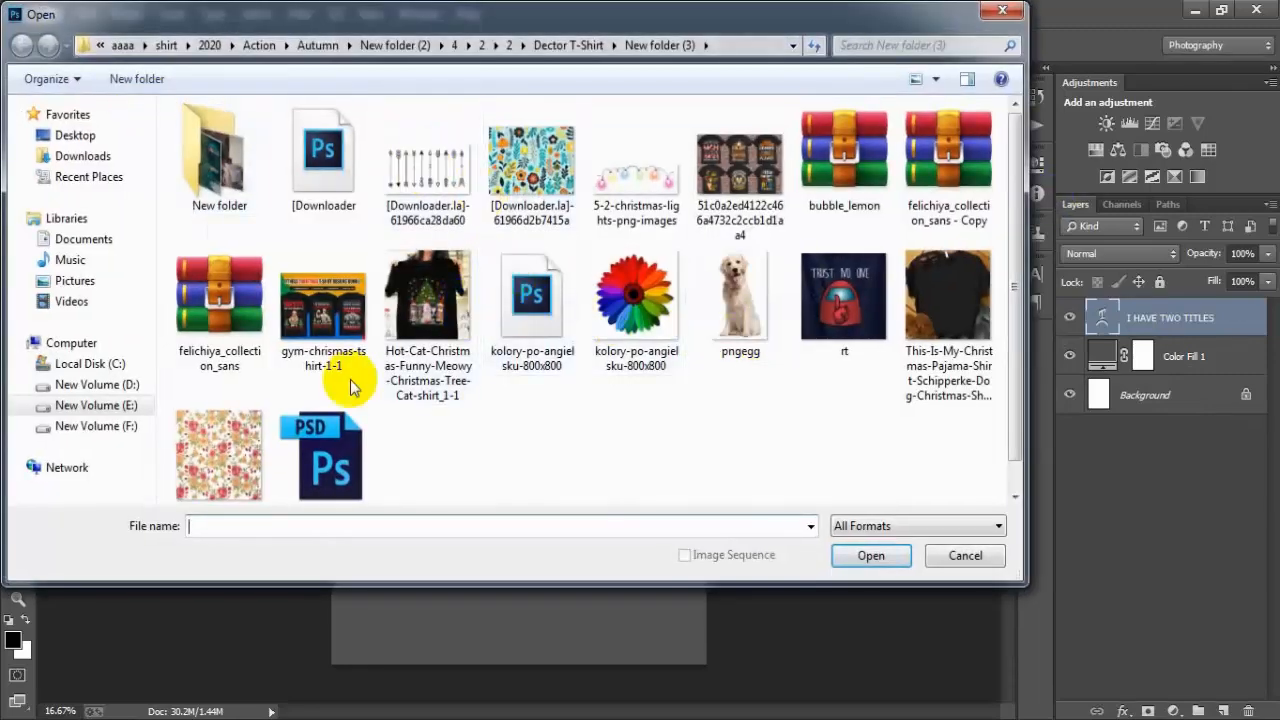
click(562, 312)
click(870, 555)
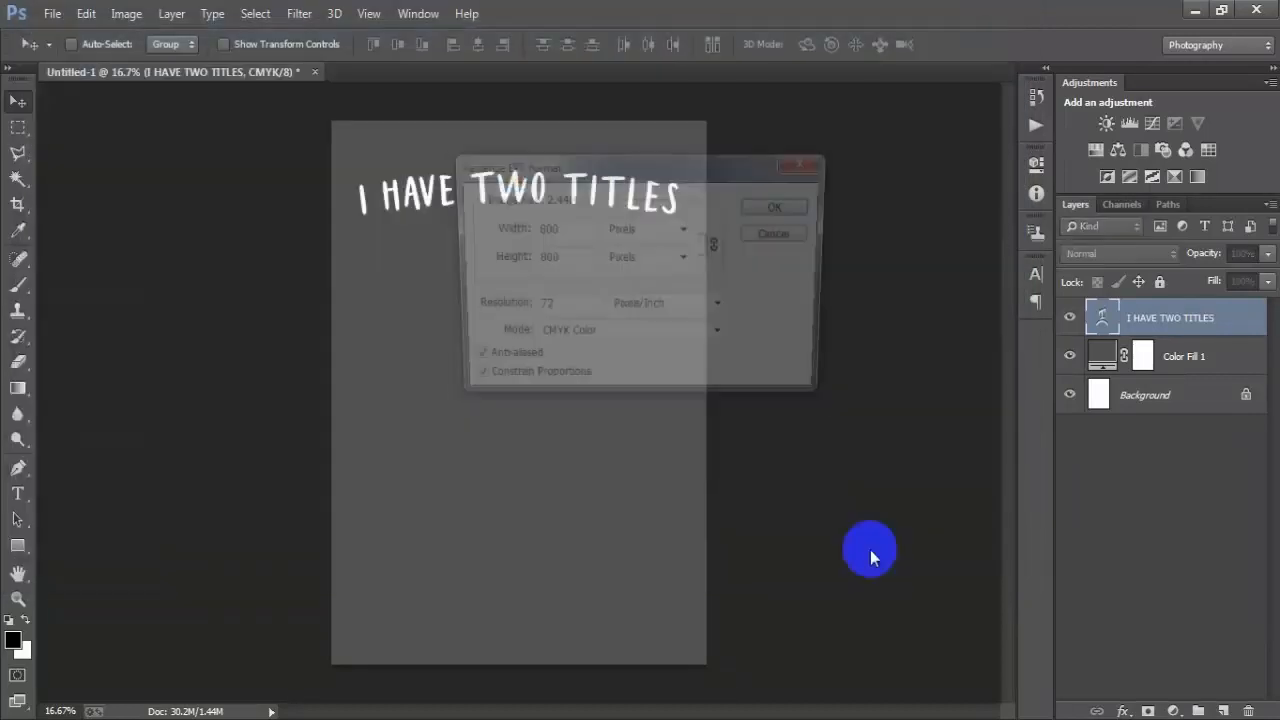
click(520, 315)
text(300)
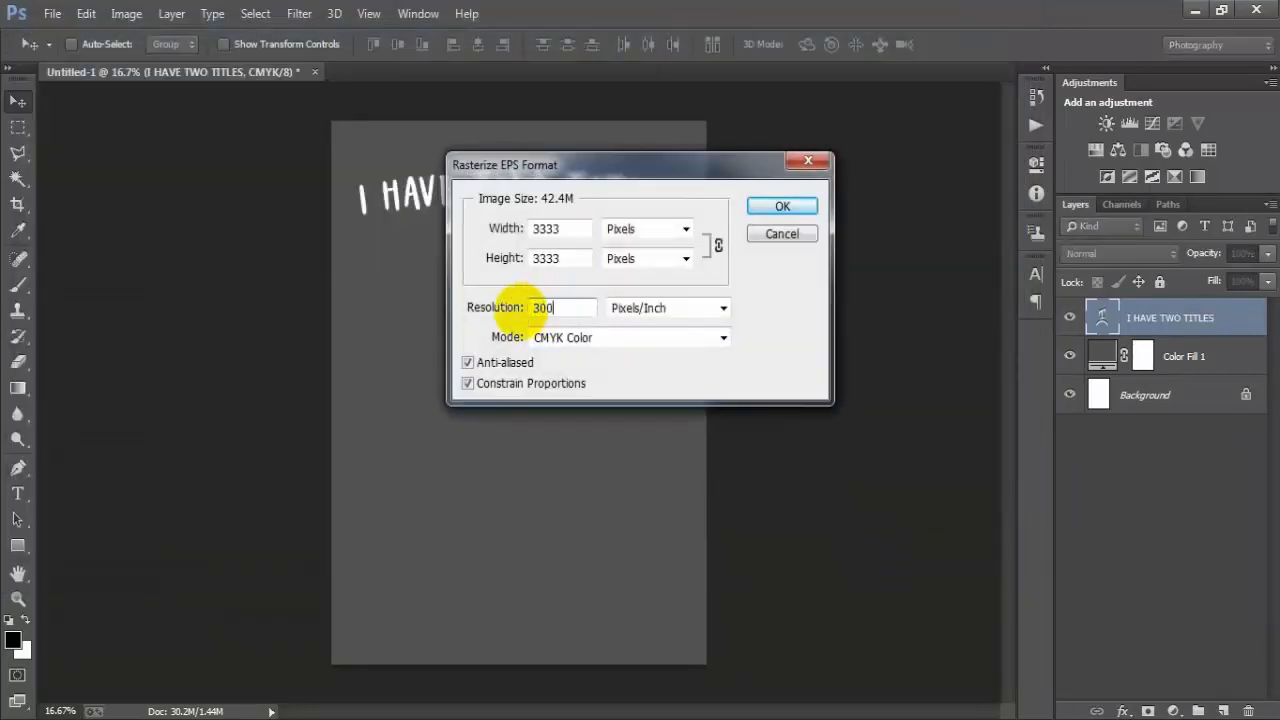
key(Return)
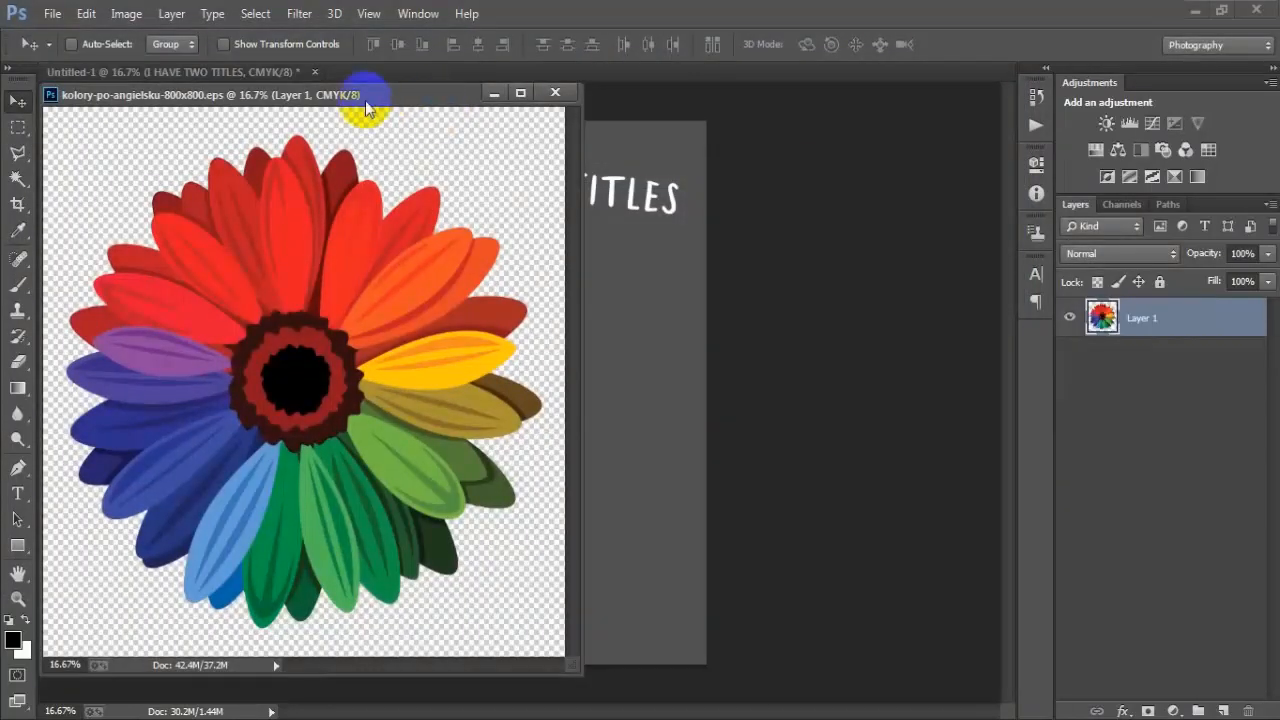
Dock the flower document's window and copy the flower into the Untitled-1 design, over the title.
drag(366, 106, 553, 89)
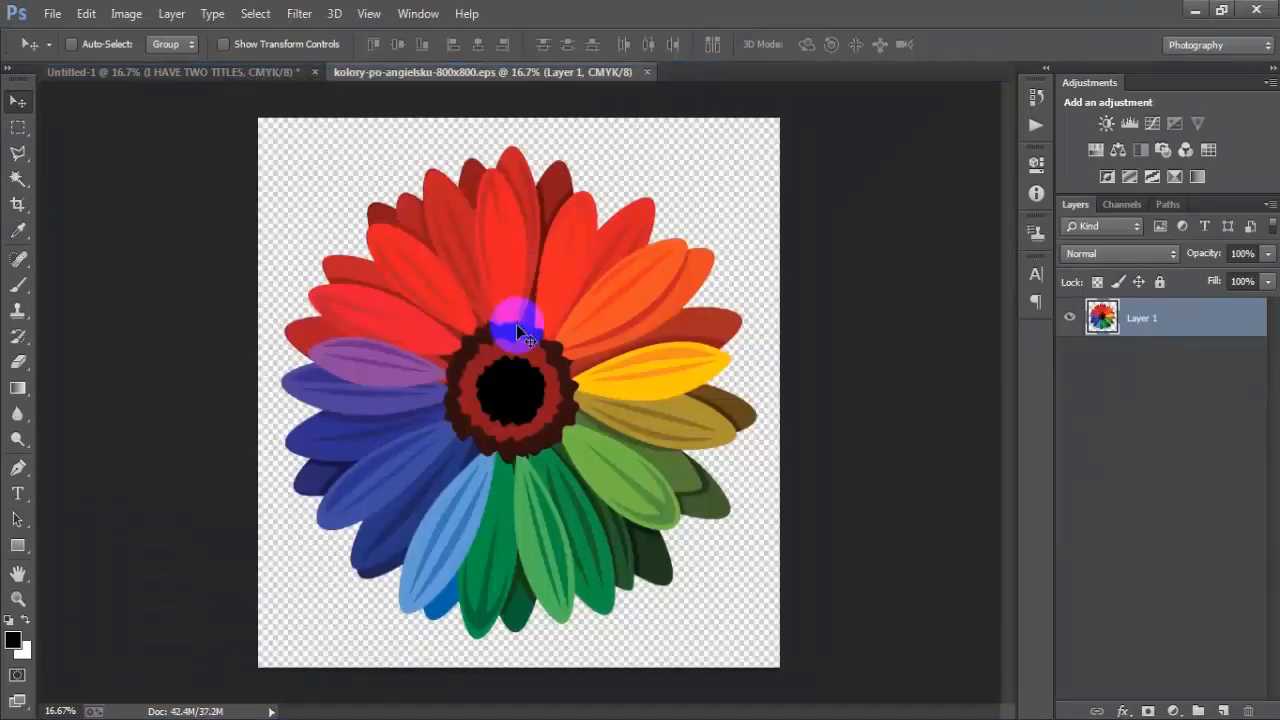
drag(516, 324, 490, 321)
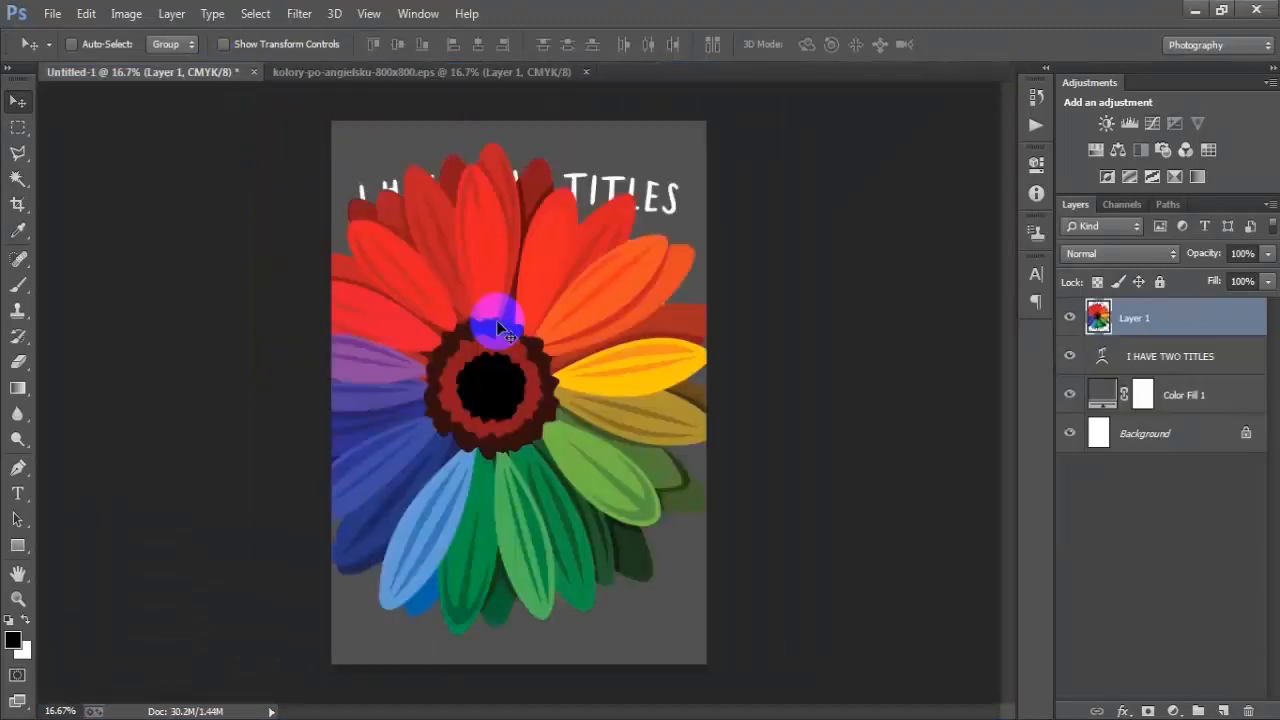
Close the kolory-po-angielsku-800x800.eps document without saving its changes.
click(577, 74)
click(587, 73)
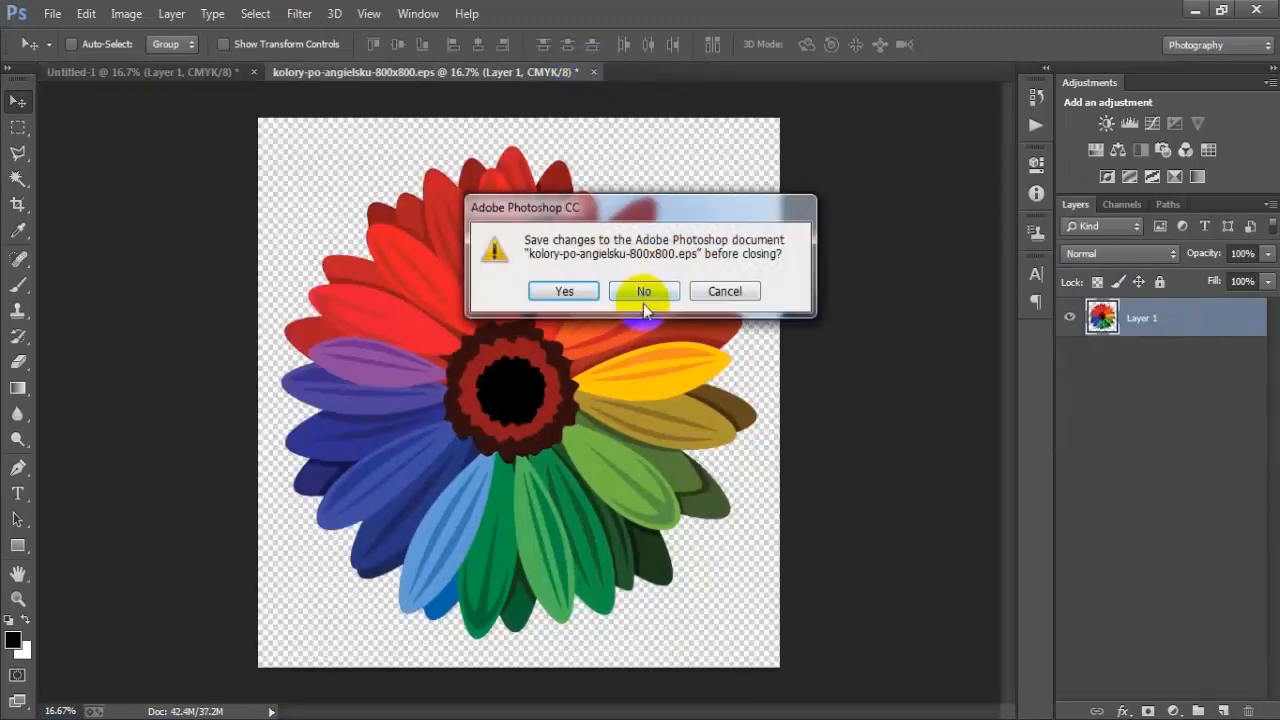
click(645, 292)
Scale the flower down to about 6% and place it near the canvas's left edge, below the title.
key(ctrl+t)
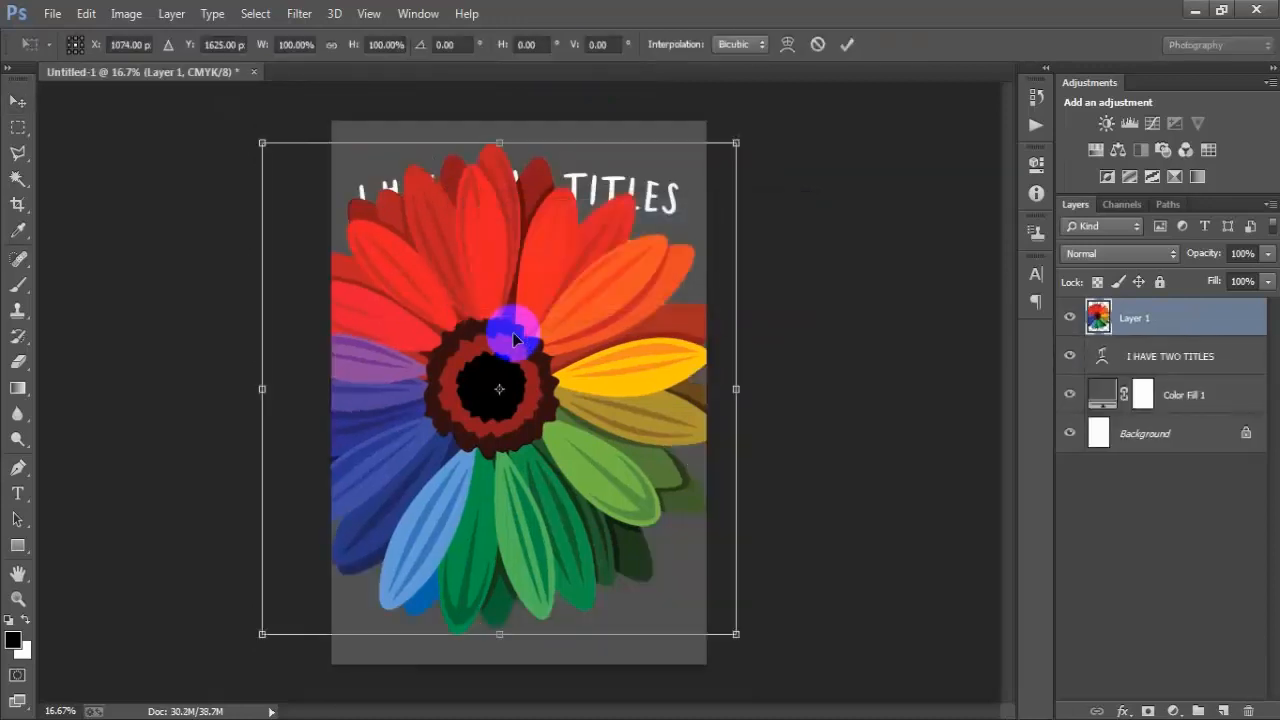
drag(757, 634, 523, 409)
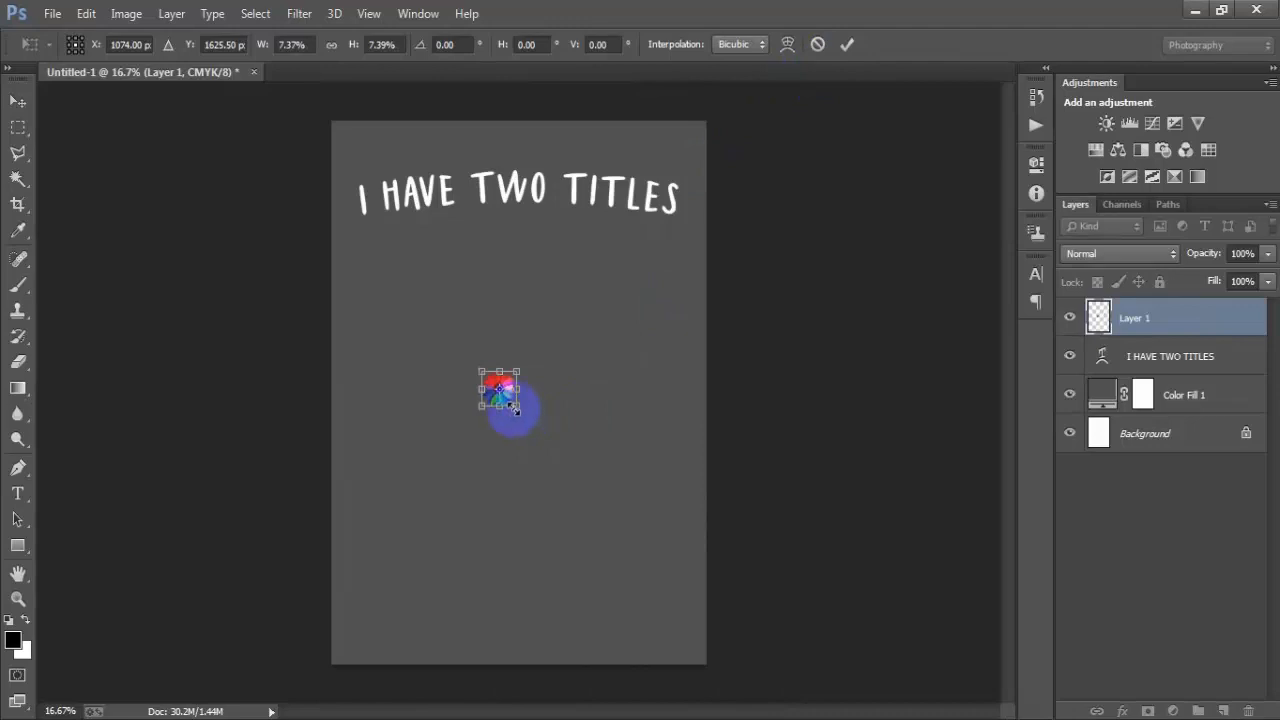
click(846, 44)
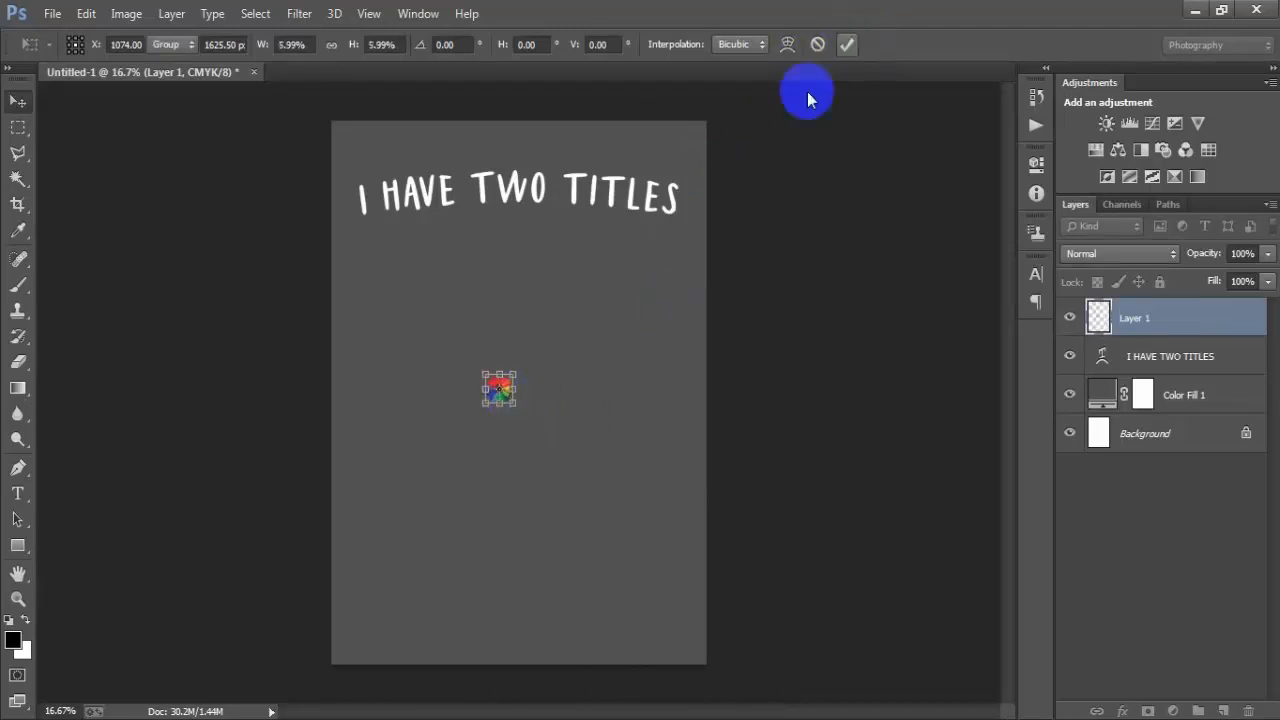
drag(510, 407, 363, 343)
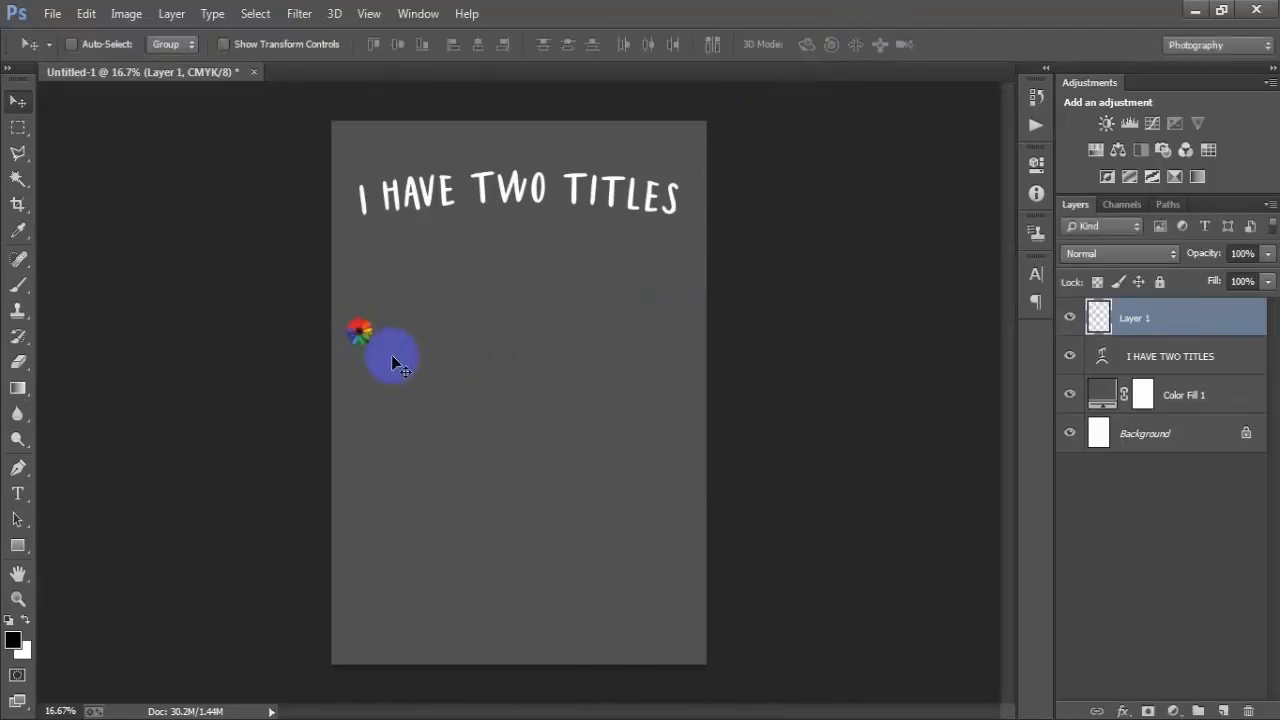
Duplicate the small flower layer and shift the copy right so it sits beside the original with a small gap.
key(ctrl+j)
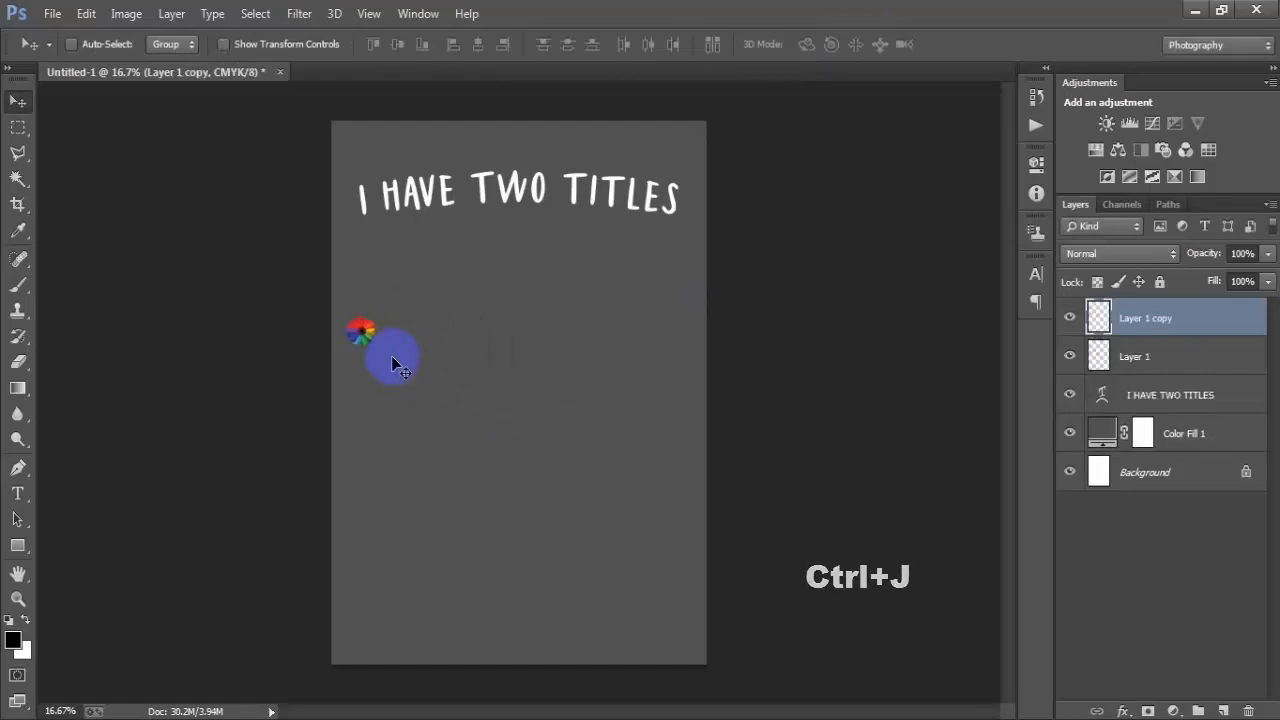
key(shift+Right)
key(shift+Right)
key(shift+Right)
key(shift+Right)
key(shift+Right)
key(shift+Right)
key(shift+Right)
key(shift+Right)
key(shift+Right)
key(shift+Right)
key(shift+Right)
key(shift+Right)
key(shift+Right)
key(shift+Right)
key(shift+Right)
key(shift+Right)
key(shift+Right)
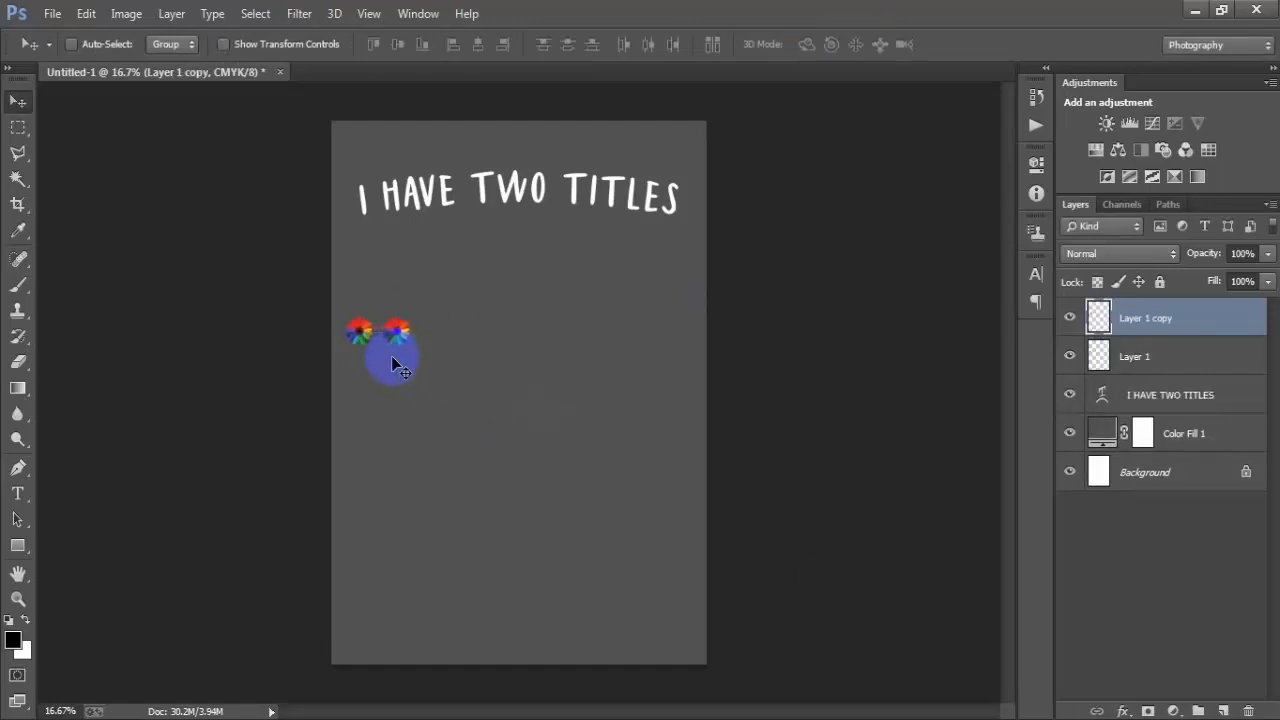
Duplicate both flower layers together and shift the copies right to form an evenly spaced row of four flowers.
shift+click(1182, 362)
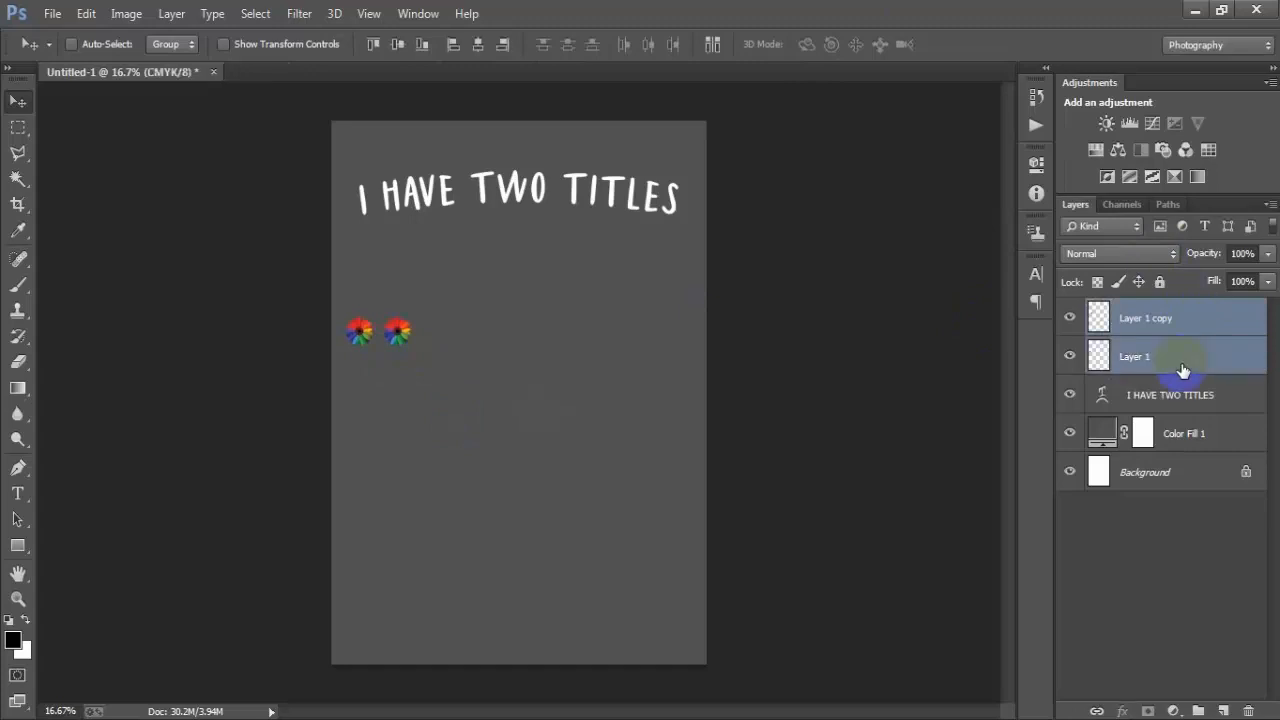
key(ctrl+j)
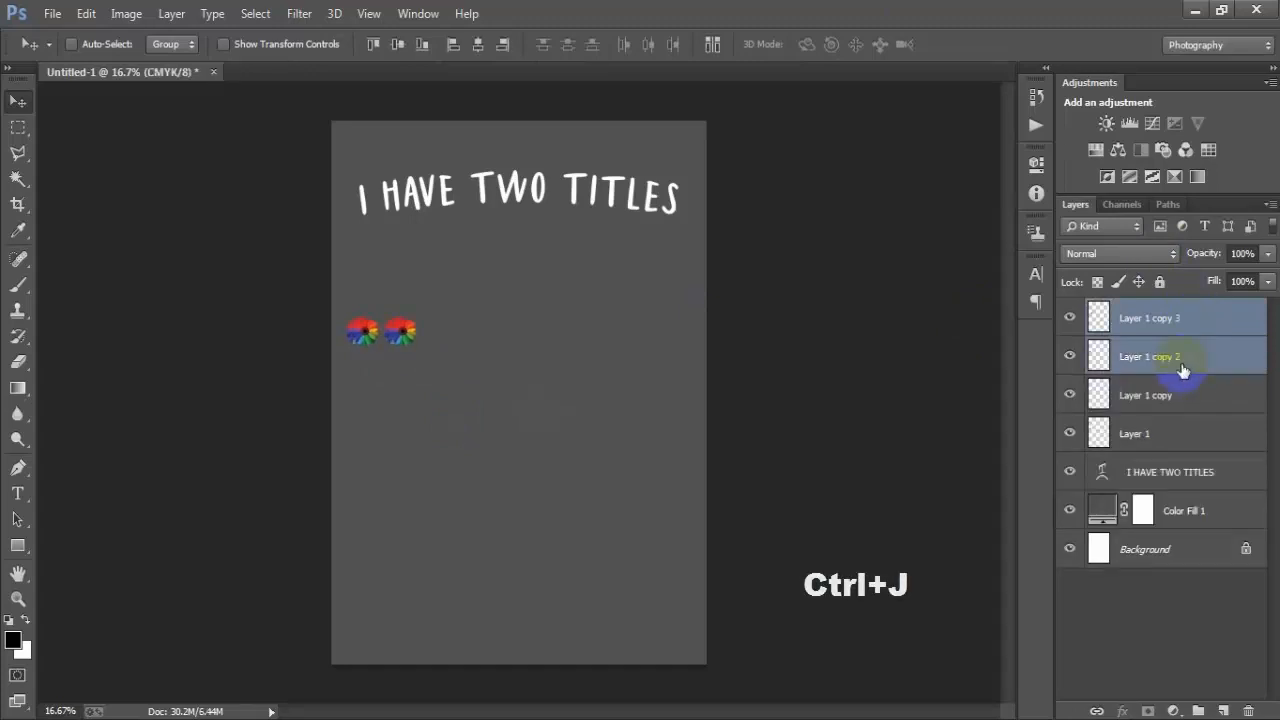
key(shift+Right)
key(shift+Right)
key(shift+Right)
key(shift+Right)
key(shift+Right)
key(shift+Right)
key(shift+Right)
key(shift+Right)
key(shift+Right)
key(shift+Right)
key(shift+Right)
key(shift+Right)
key(shift+Right)
key(shift+Right)
key(shift+Right)
key(shift+Right)
key(shift+Right)
key(shift+Right)
key(shift+Right)
key(shift+Right)
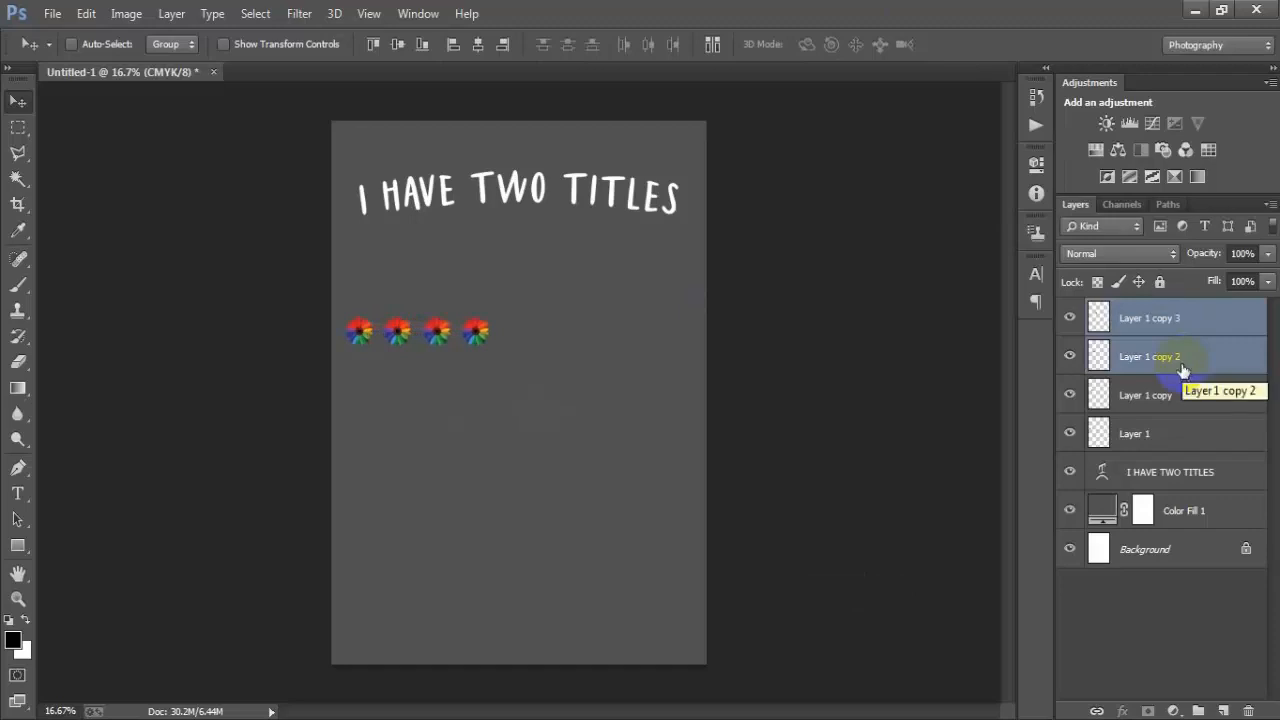
Duplicate the last flower pair three more times, shifting each new pair right to extend the row to ten flowers.
key(ctrl+j)
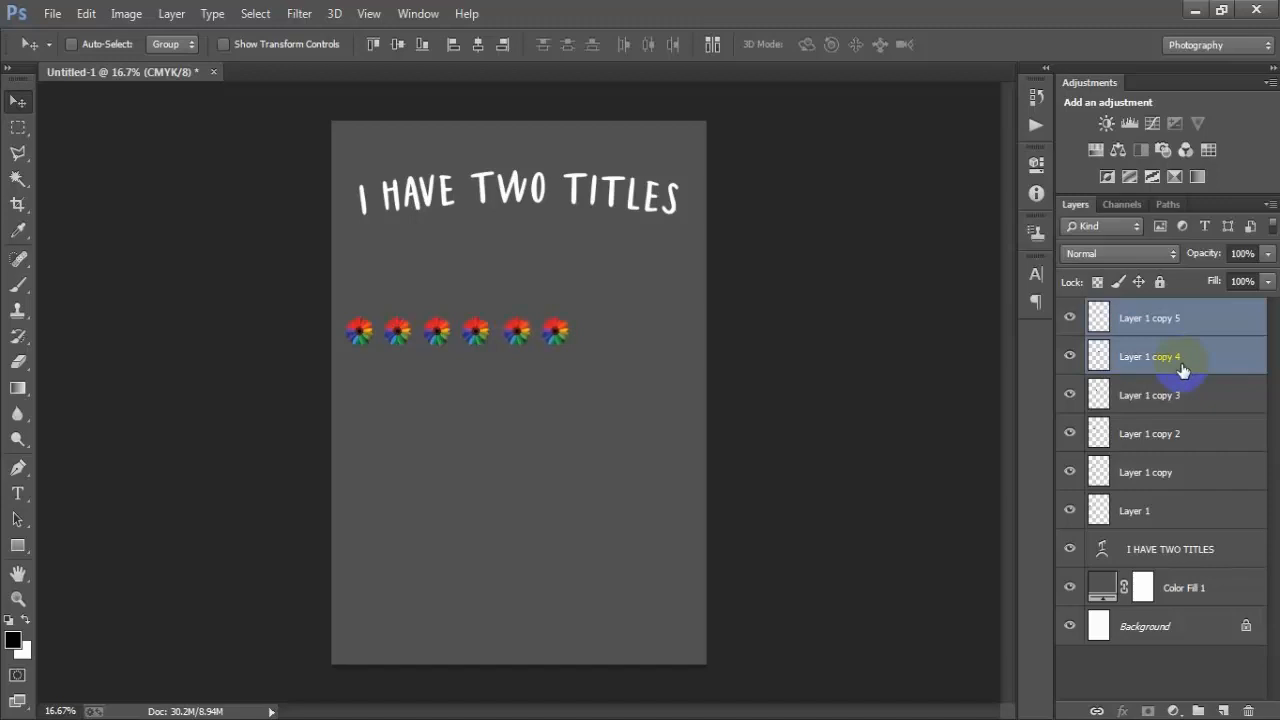
key(ctrl+j)
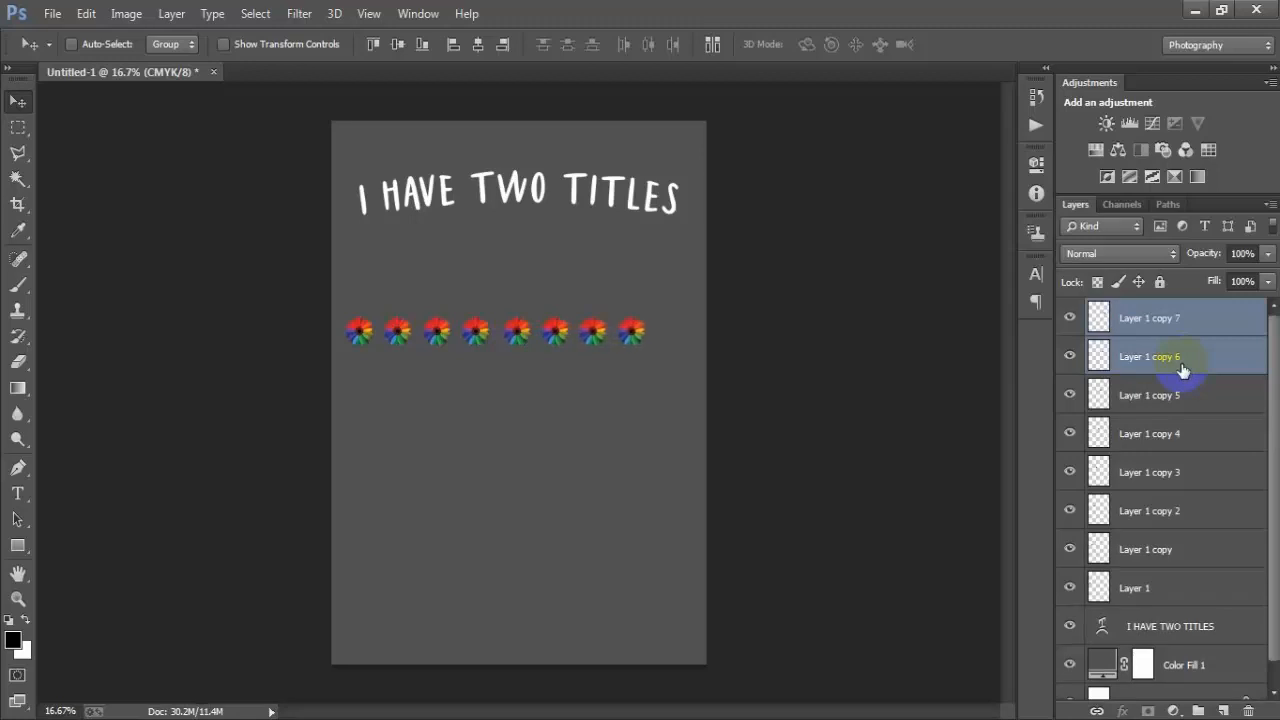
key(ctrl+j)
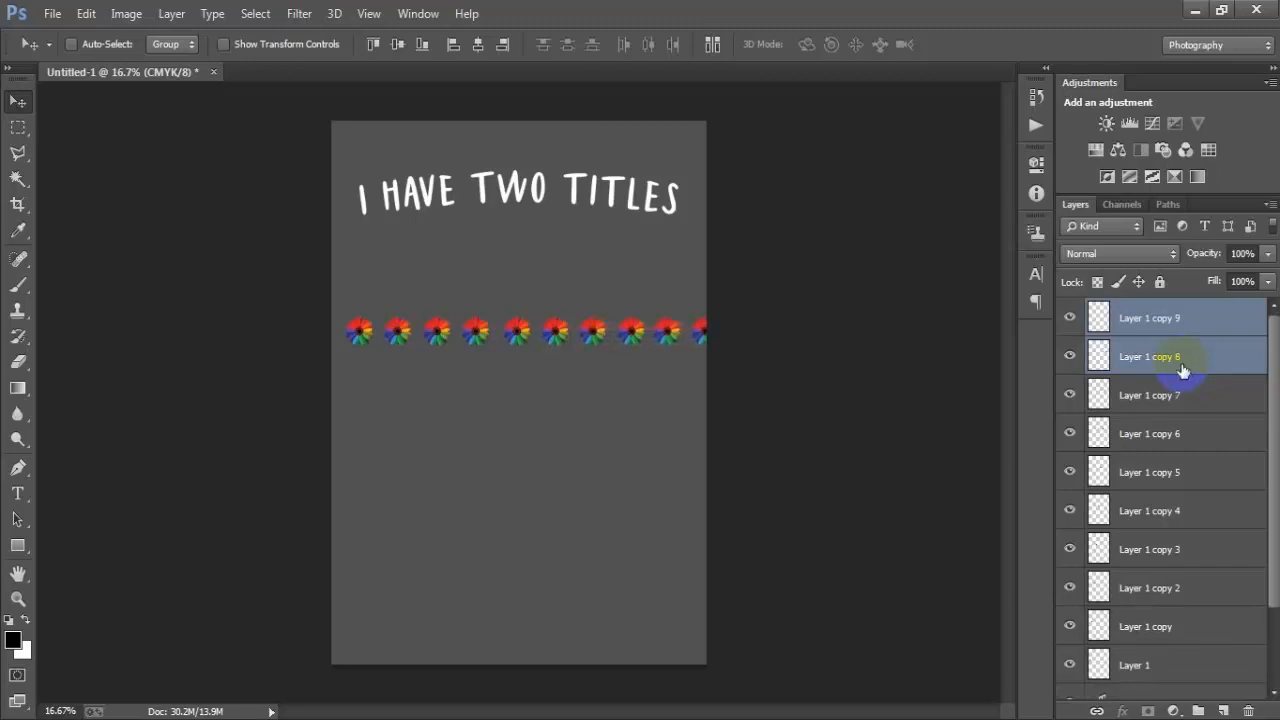
Distribute all ten flower layers evenly by their horizontal centers and merge them into one layer.
scroll(1162, 614, down, 2)
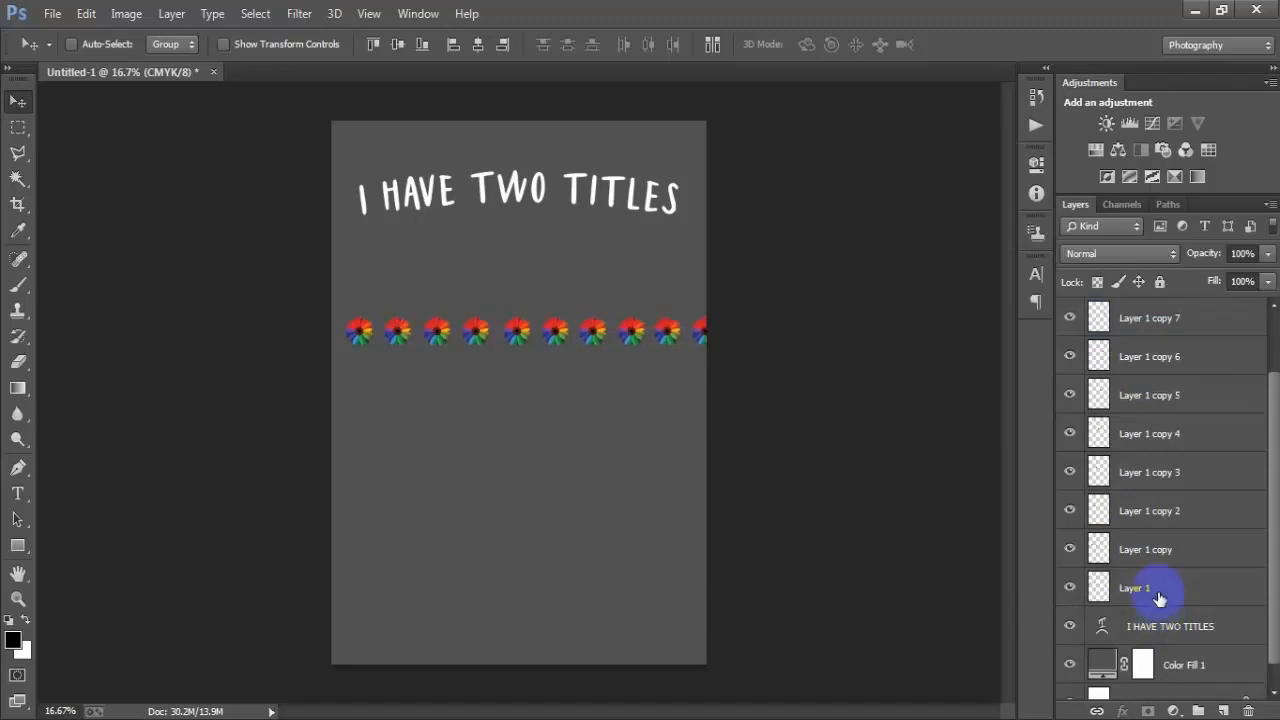
shift+click(1160, 598)
scroll(1160, 590, up, 2)
shift+click(1163, 333)
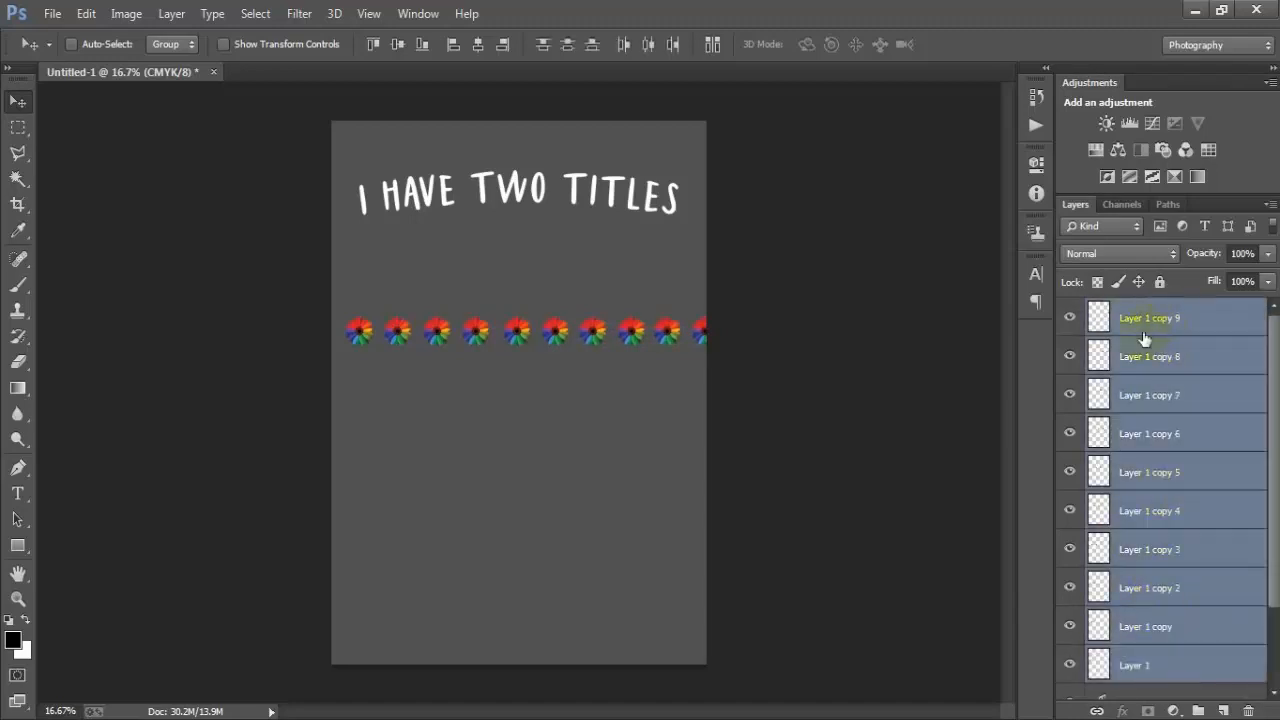
click(650, 45)
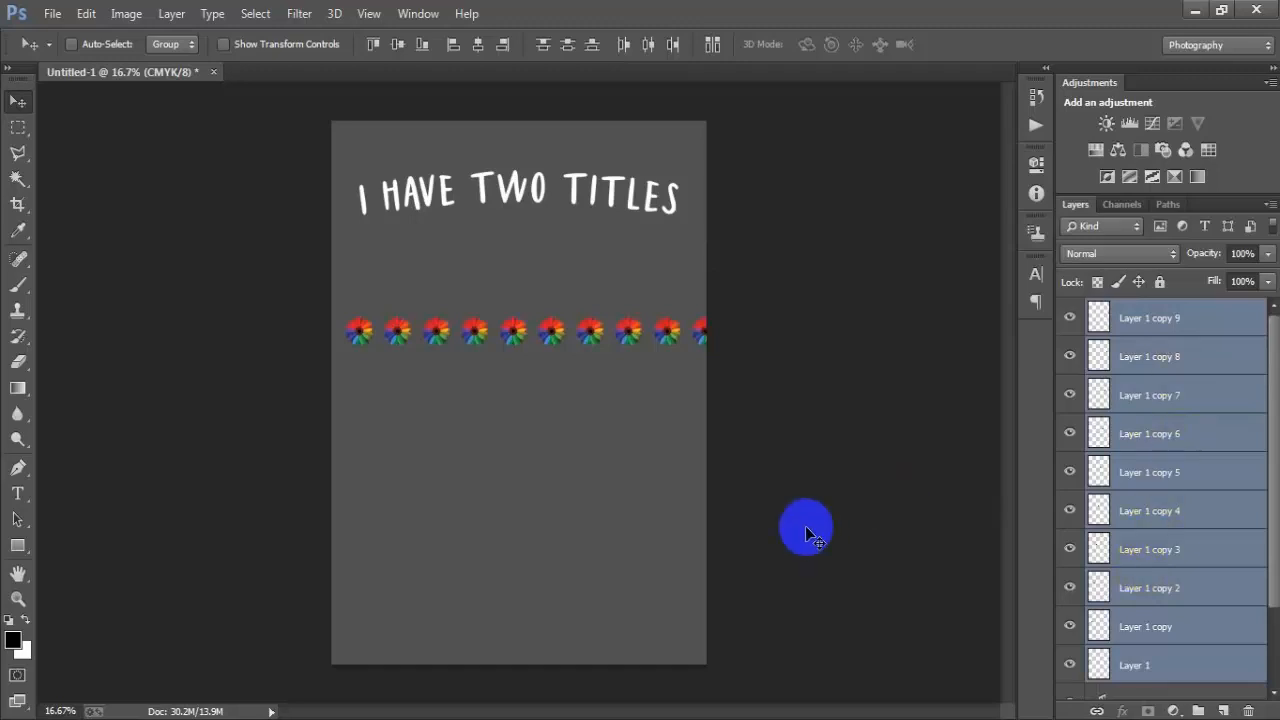
key(ctrl+e)
Move the merged flower row directly beneath the title and scale it down to slightly narrower than the title.
drag(576, 343, 550, 265)
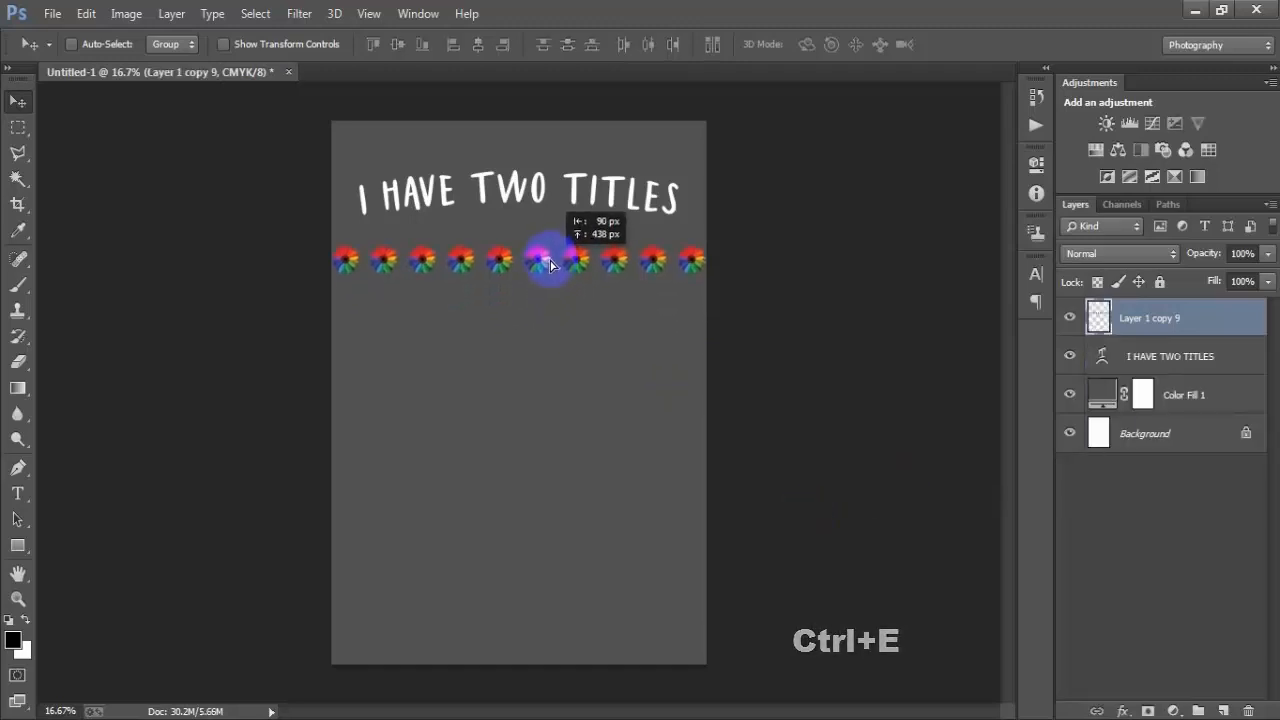
key(ctrl+t)
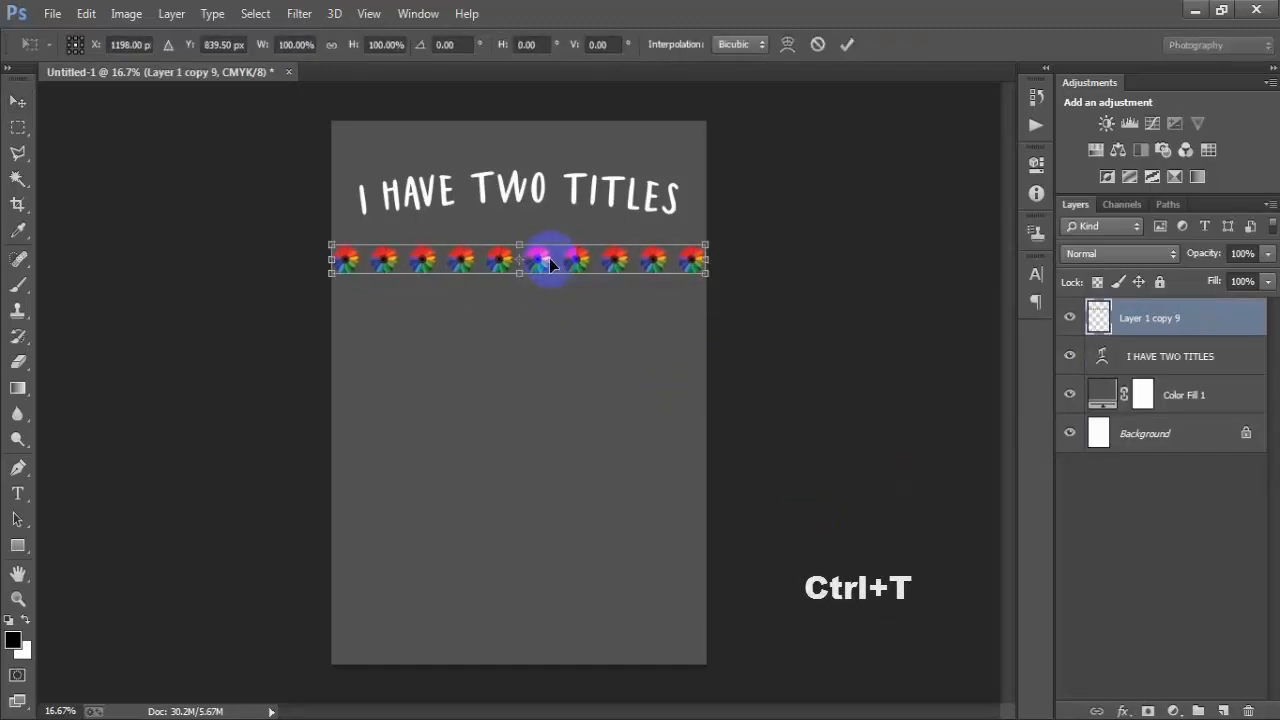
drag(706, 274, 657, 268)
drag(518, 270, 574, 237)
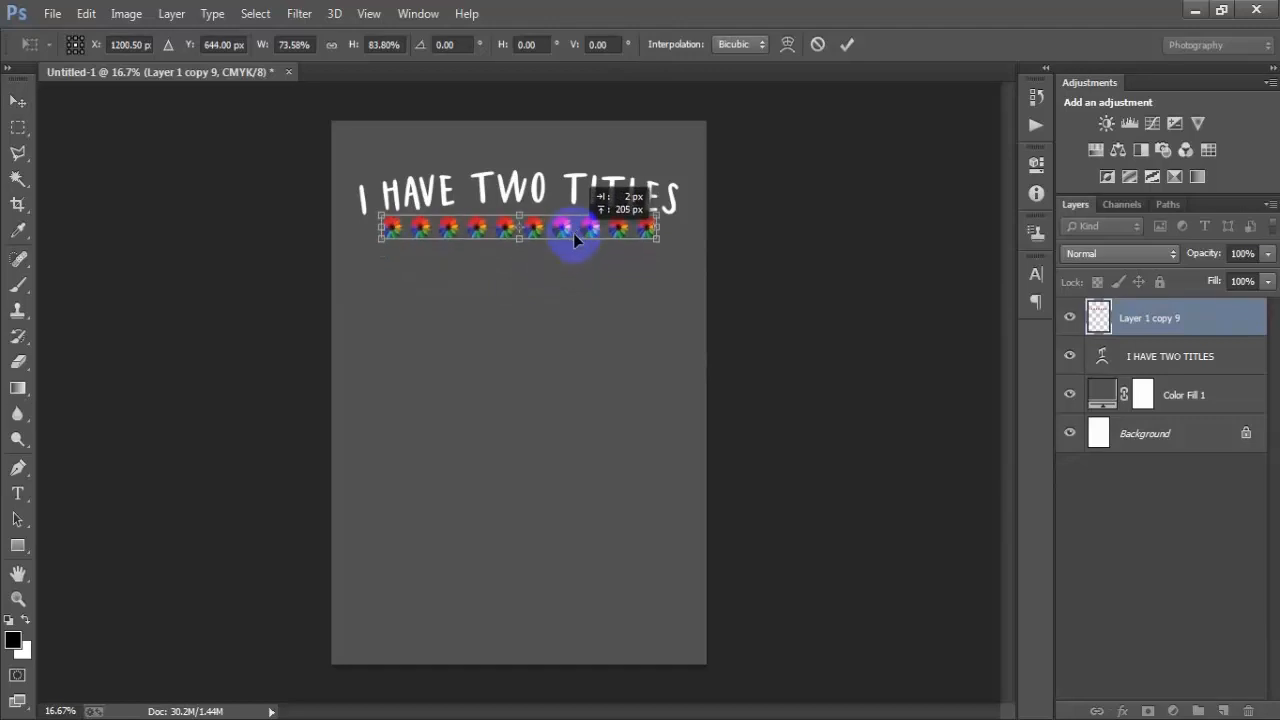
drag(654, 243, 655, 246)
click(847, 44)
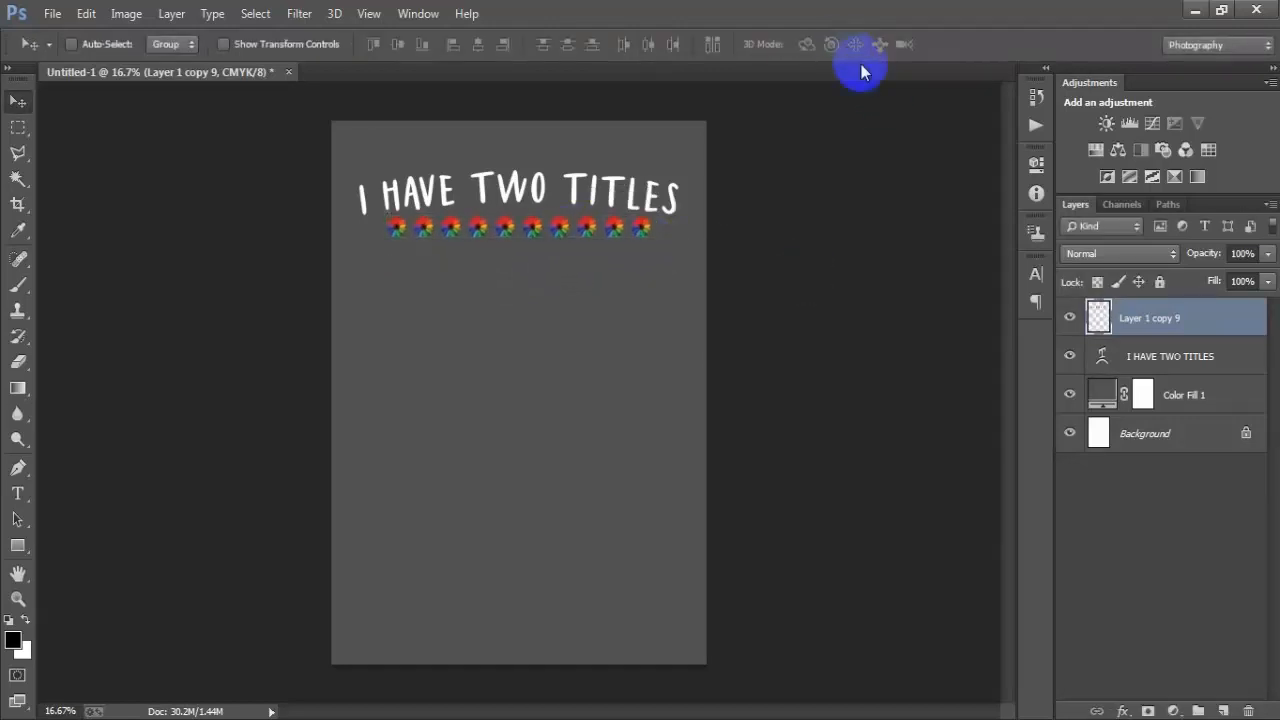
Center the flower row horizontally on the Background layer, leaving only the flower layer selected.
ctrl+click(1168, 434)
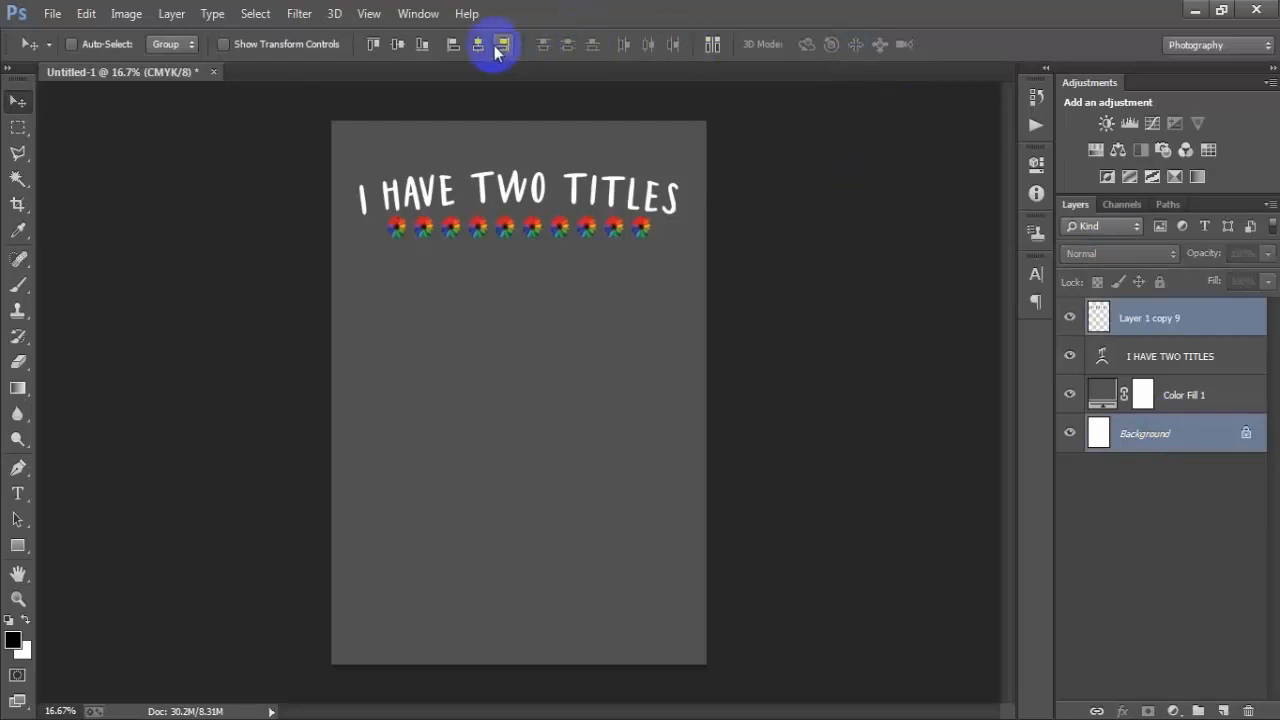
click(1093, 328)
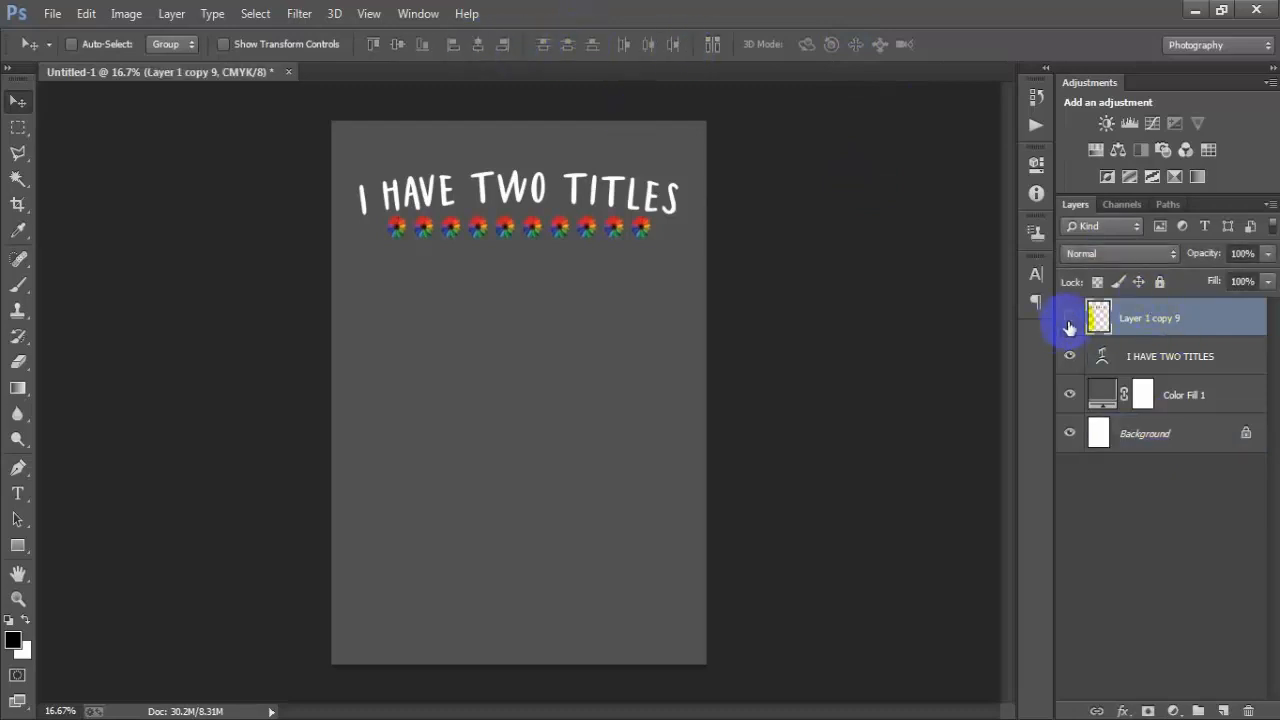
click(1181, 318)
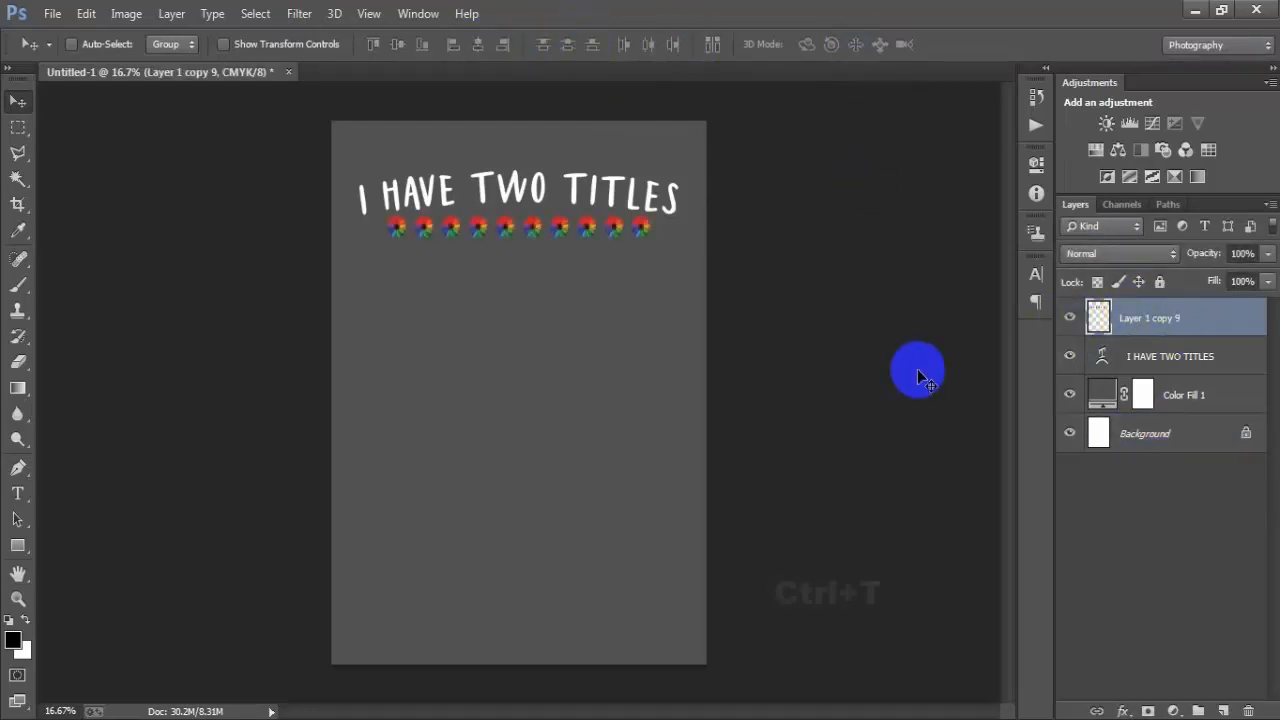
Warp the flower row with the Arc style and a bend of 8.4% to follow the title's curve.
key(ctrl+t)
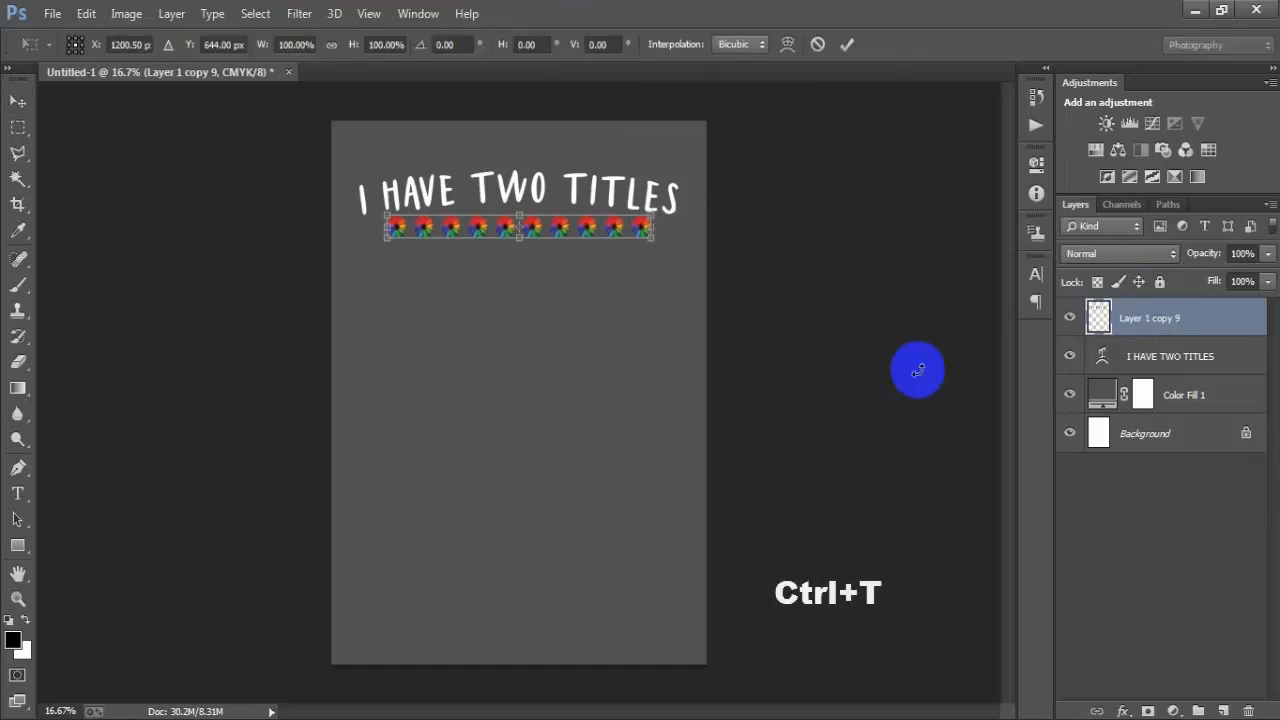
right_click(604, 228)
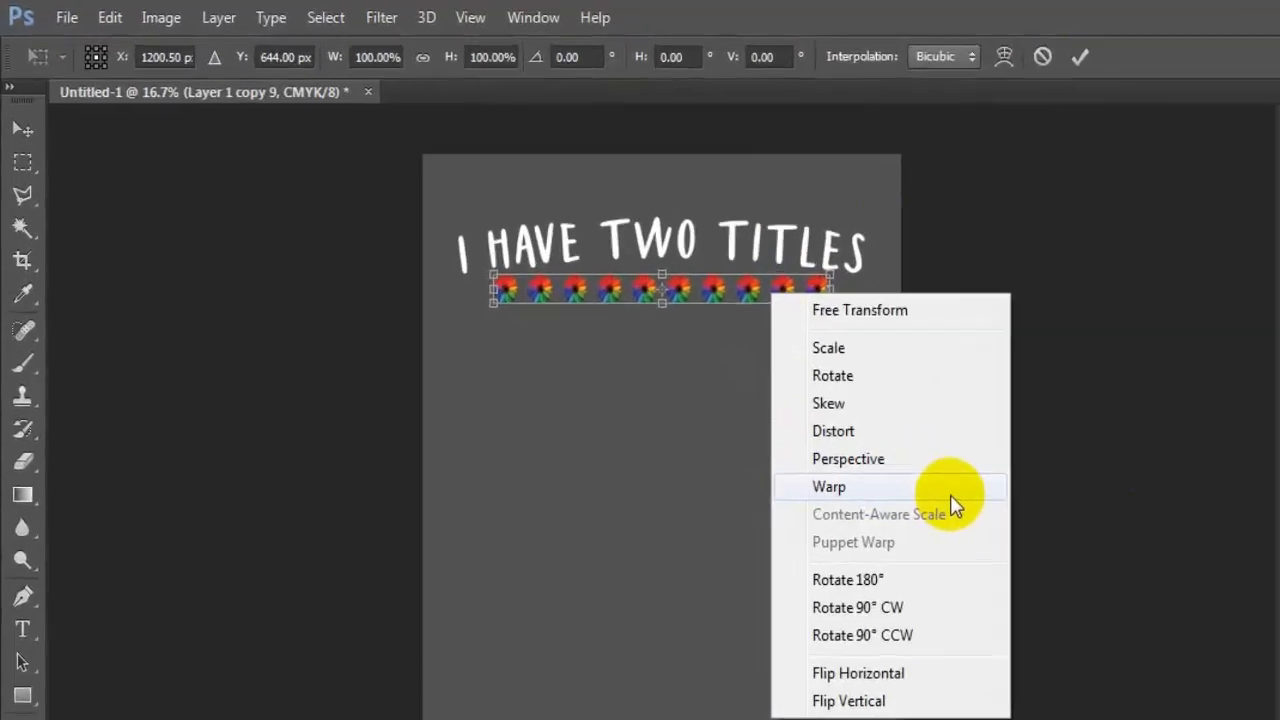
click(744, 388)
click(225, 45)
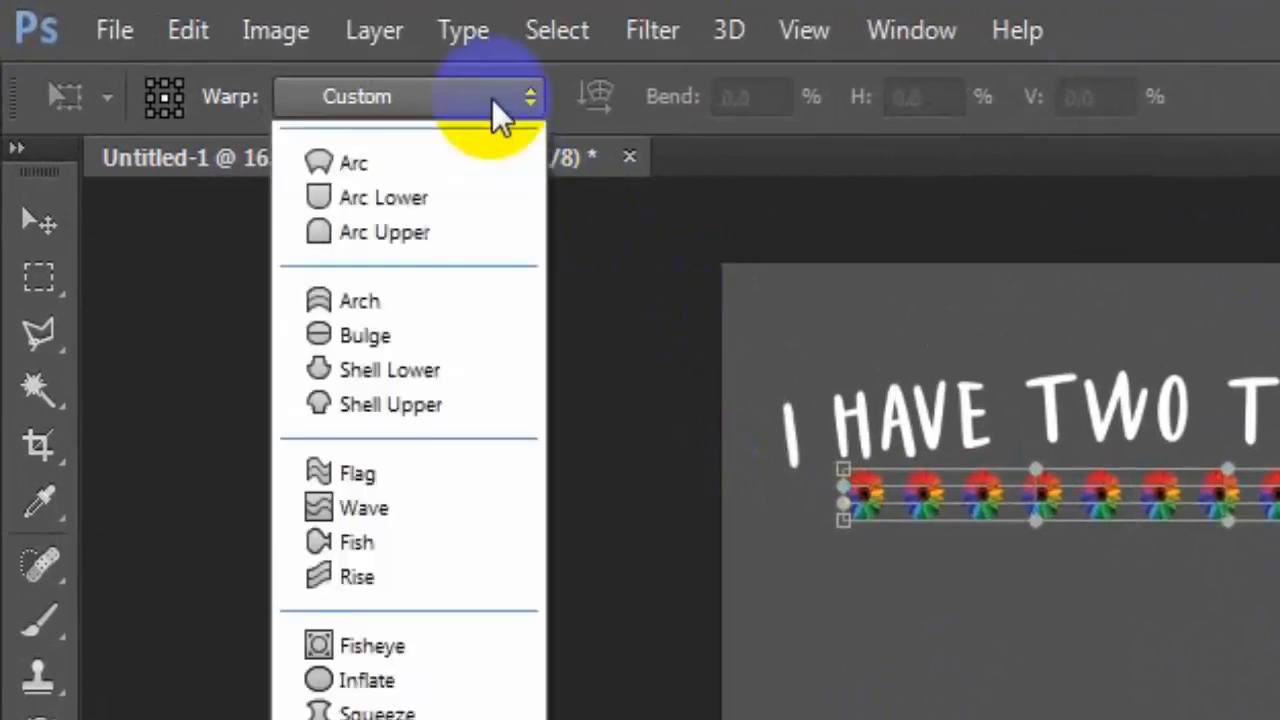
click(430, 286)
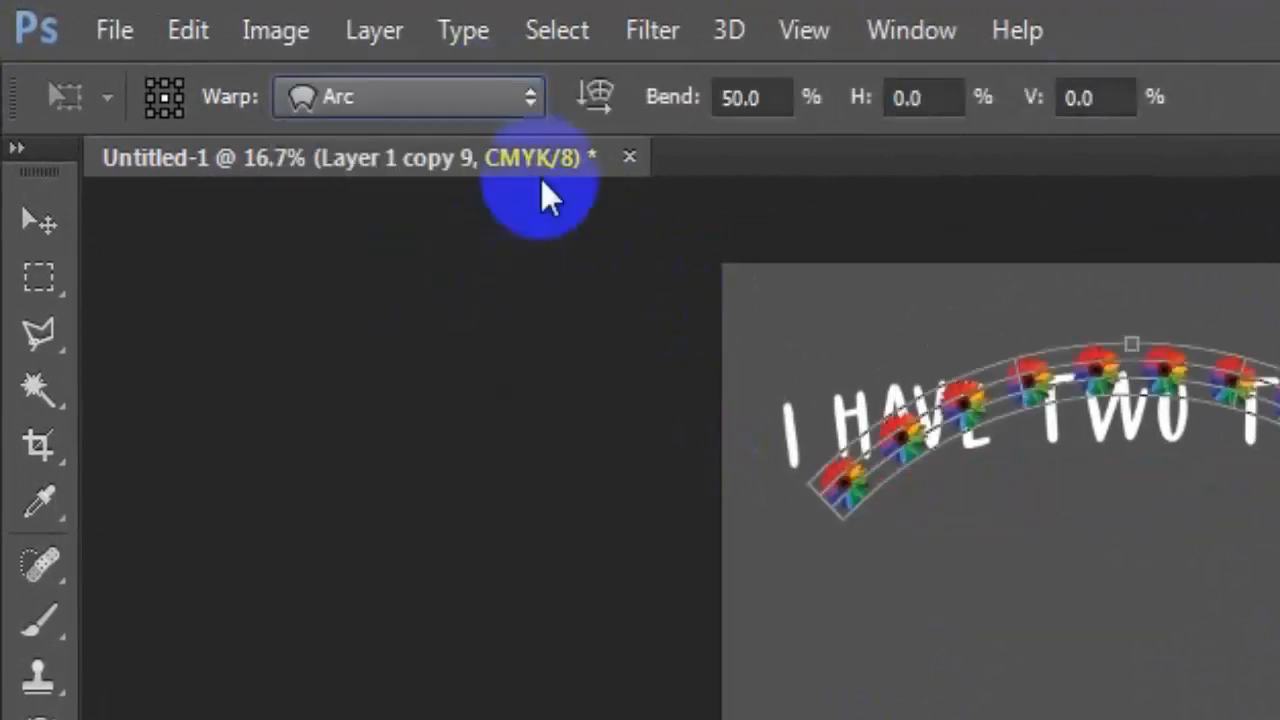
drag(669, 114, 463, 120)
drag(669, 114, 460, 120)
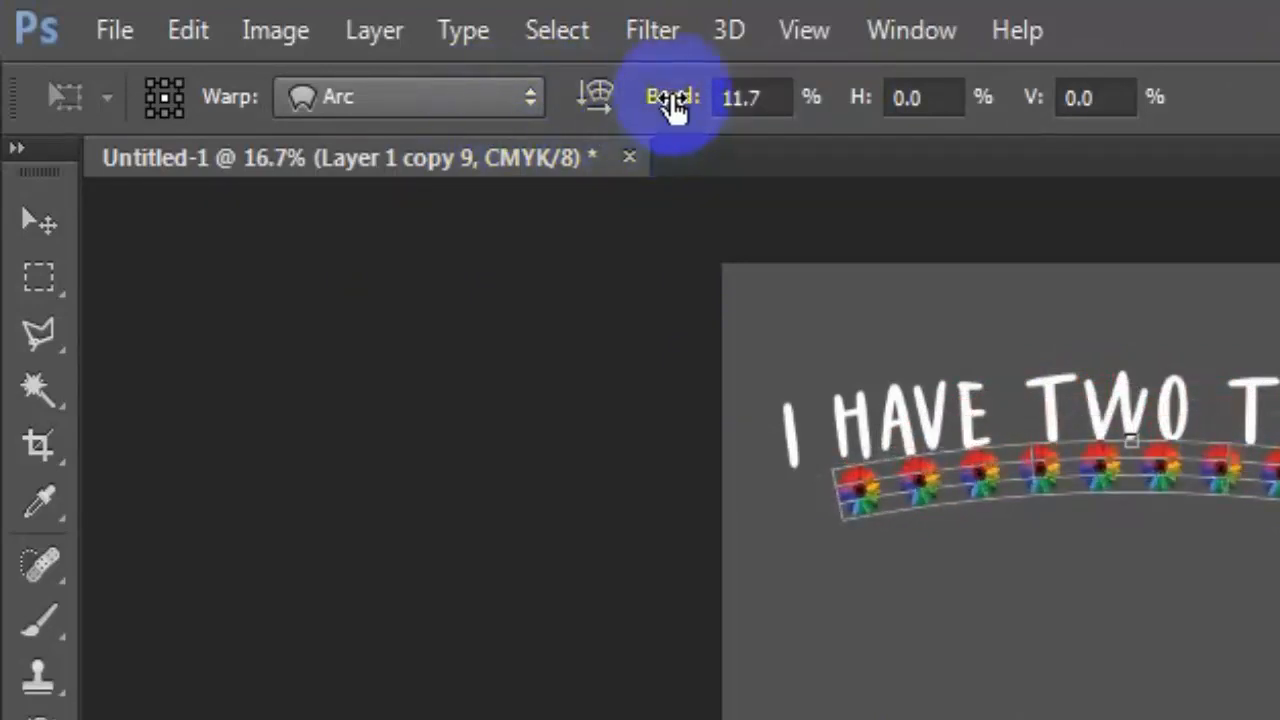
drag(673, 108, 603, 114)
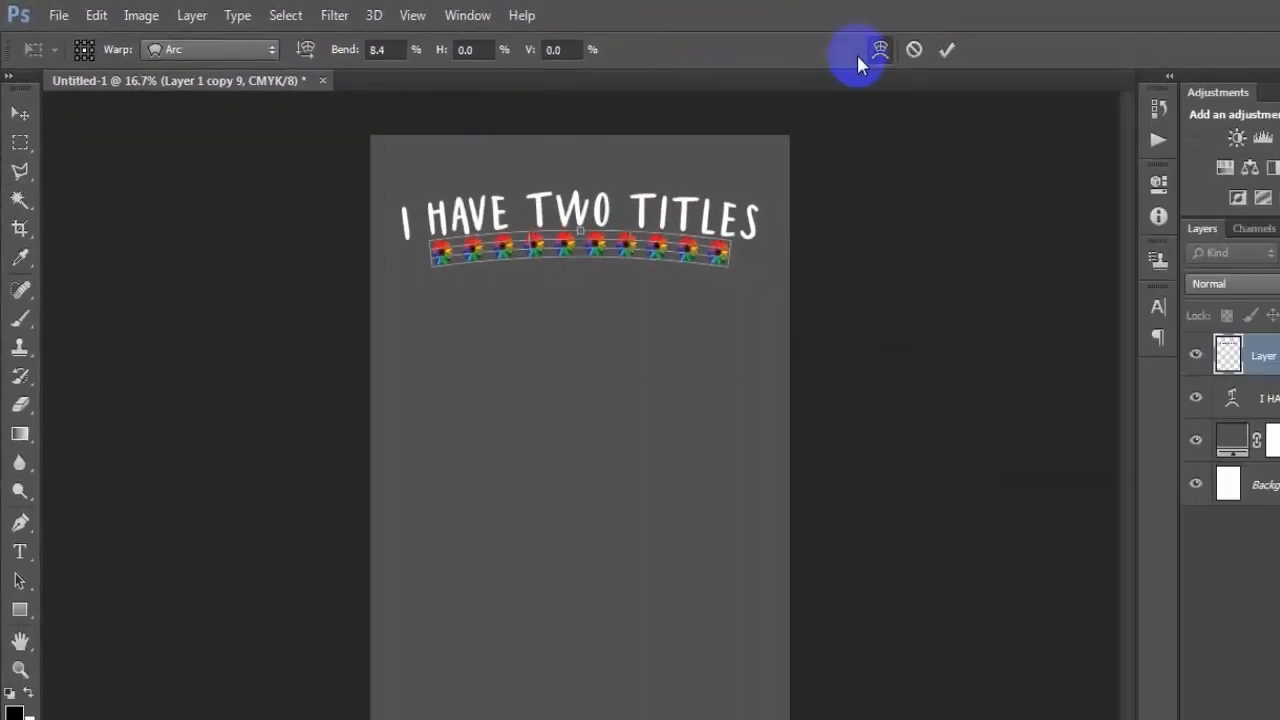
click(946, 49)
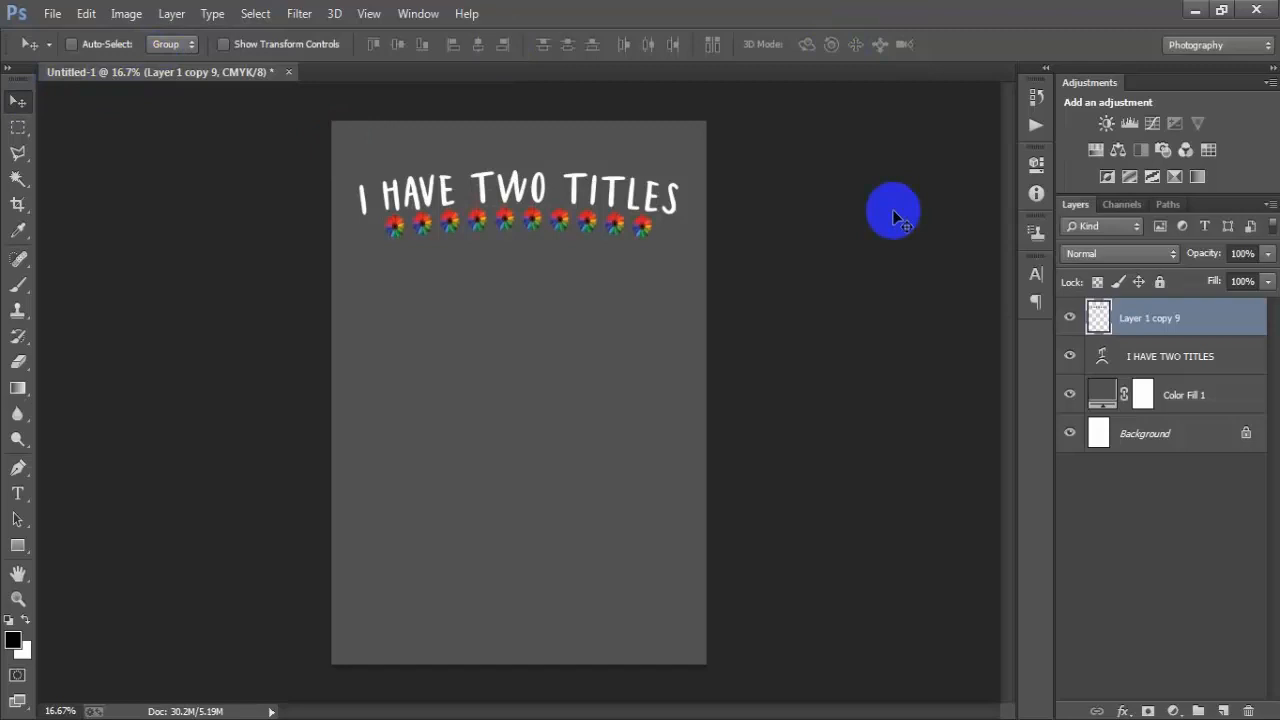
Center the arched flower row horizontally on the Background layer and nudge it slightly downward.
ctrl+click(1200, 437)
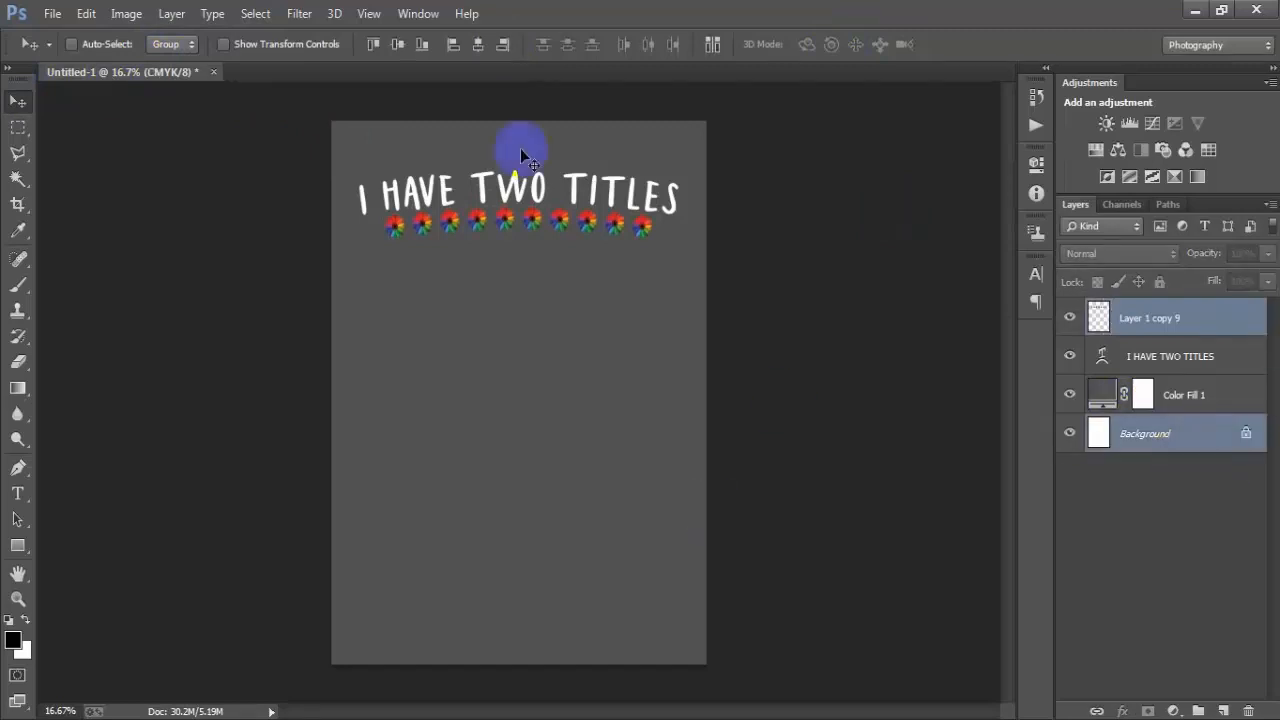
ctrl+click(1189, 366)
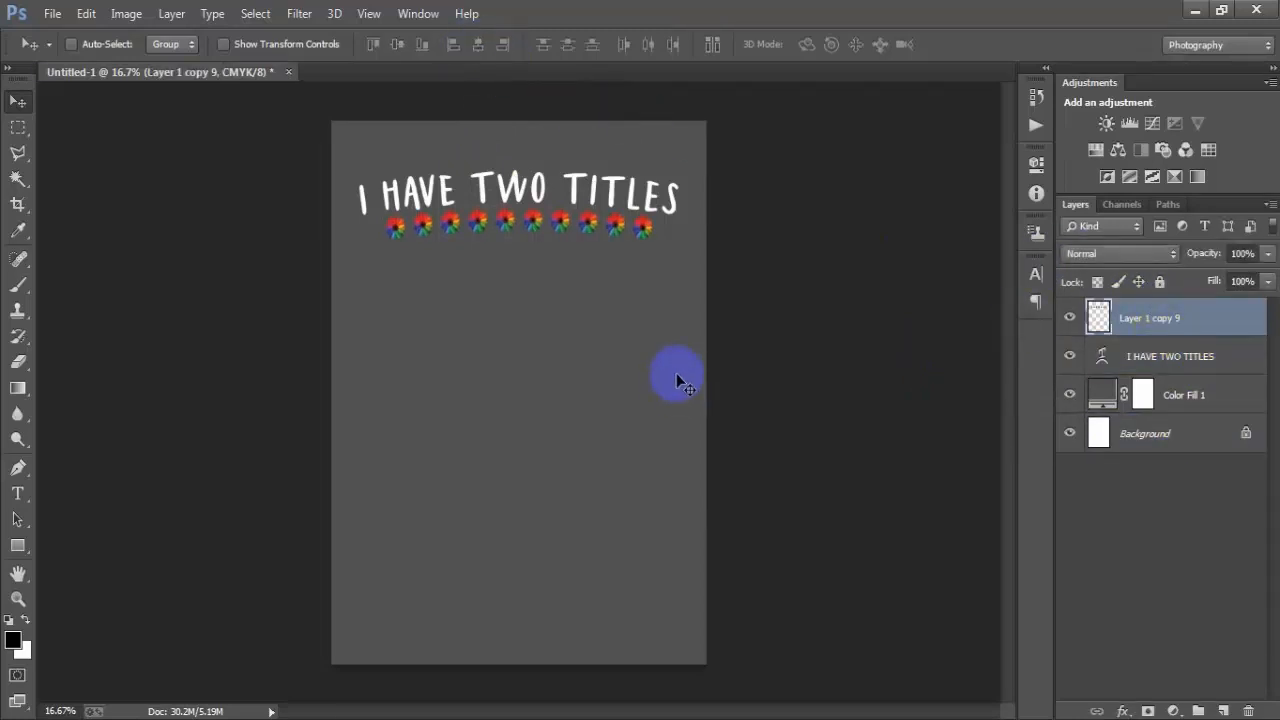
Add the text "MOM" near the middle of the canvas on a new layer.
click(1223, 710)
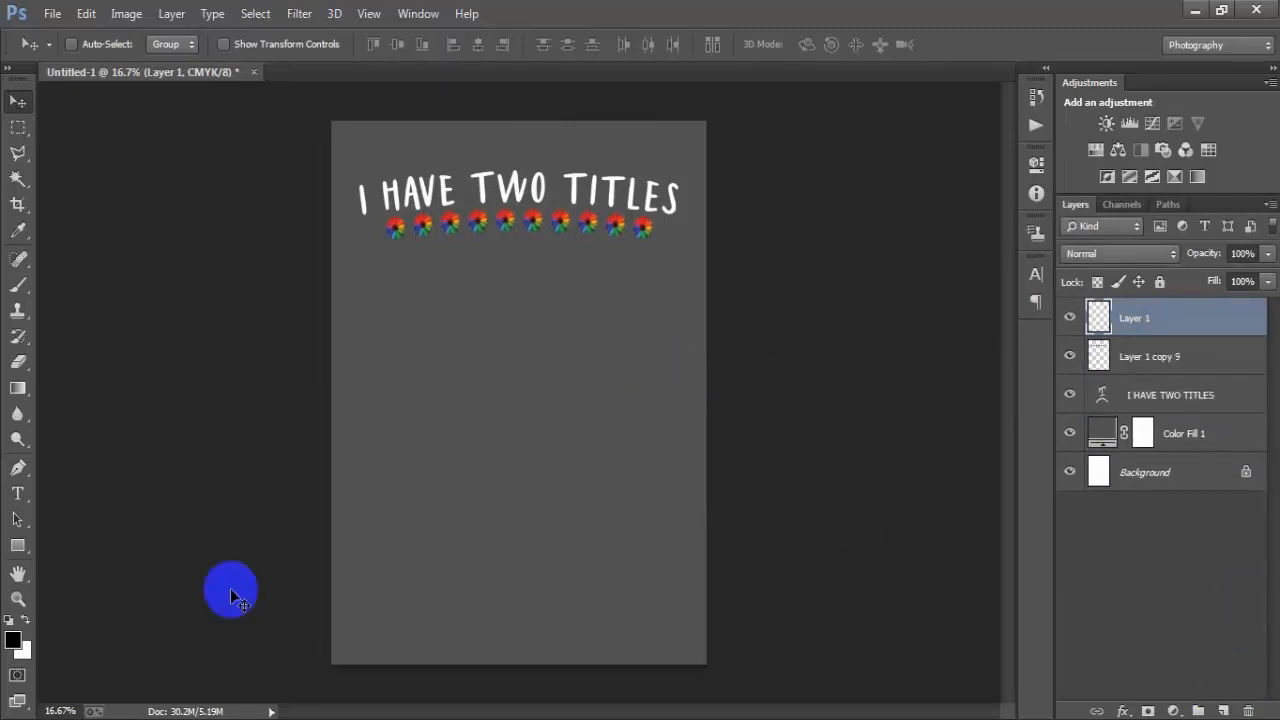
click(17, 493)
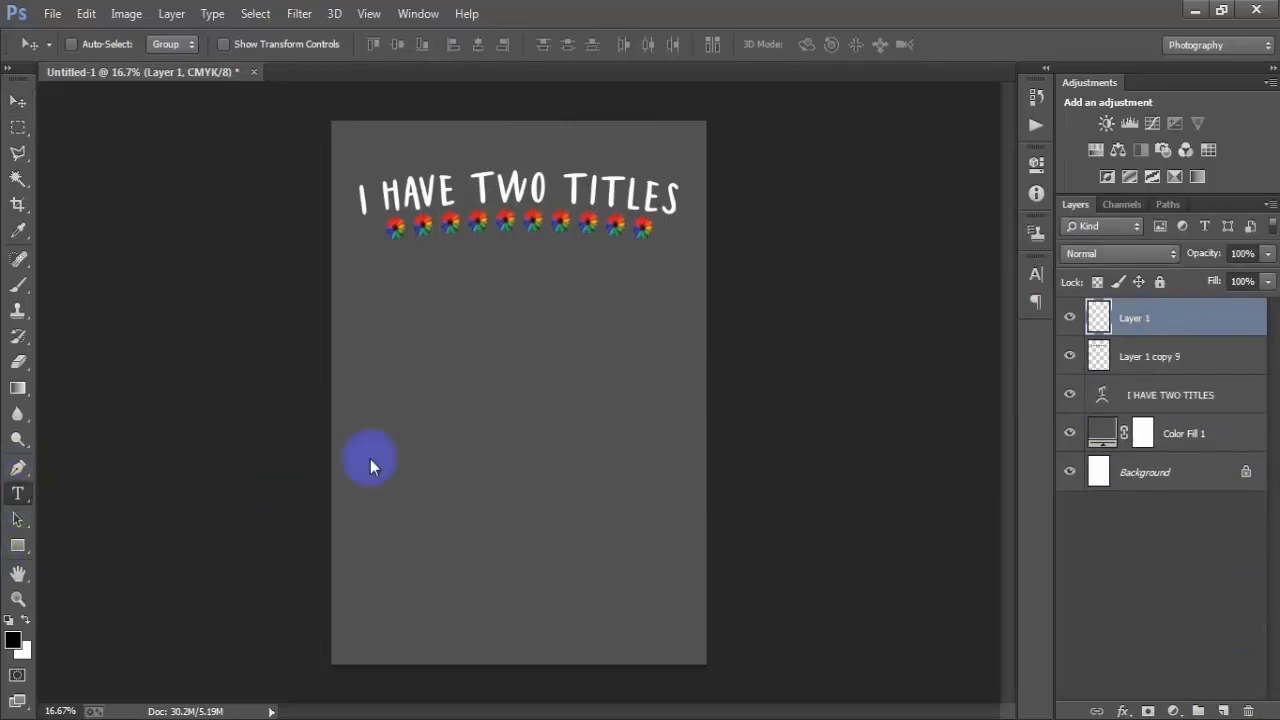
click(464, 410)
text(MOM)
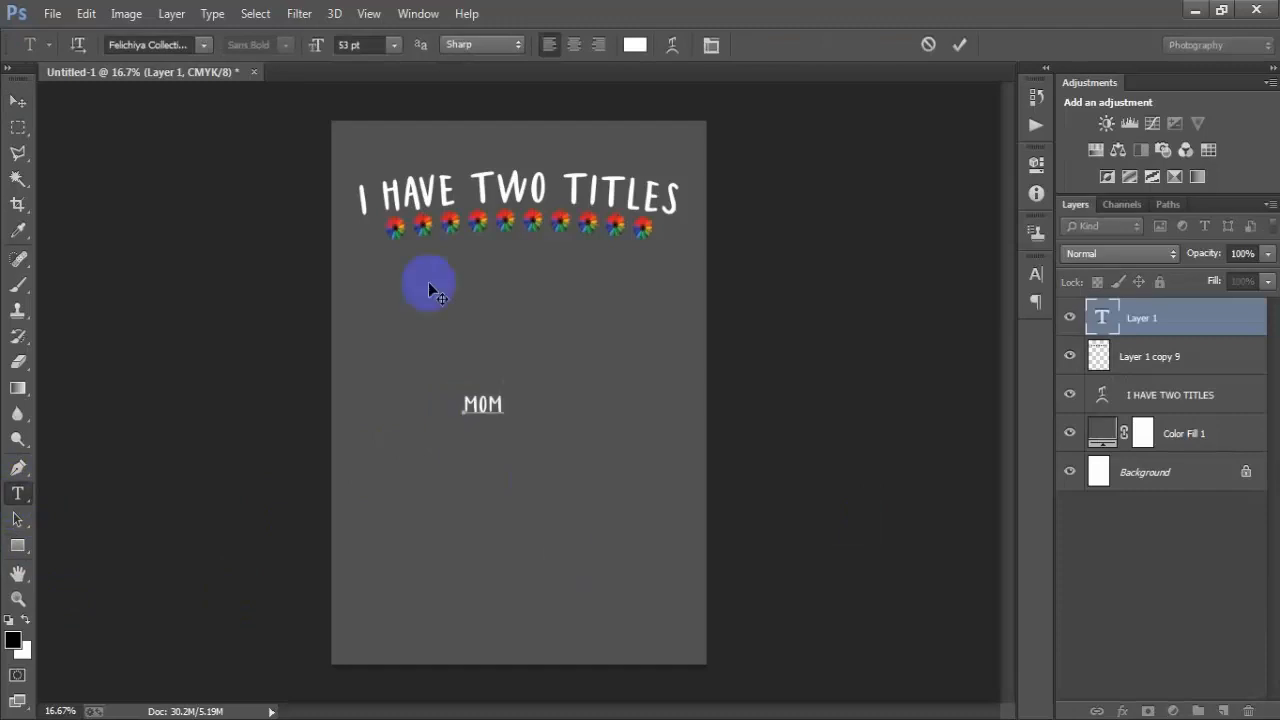
click(17, 101)
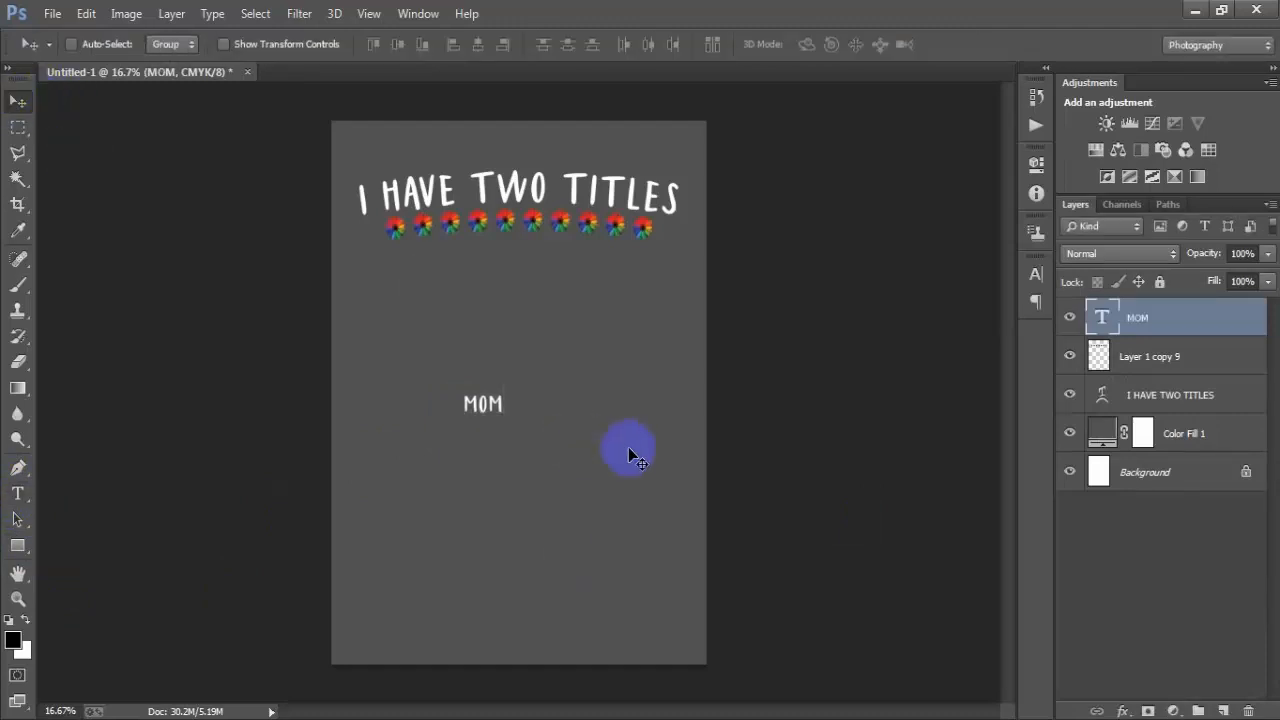
Set the "MOM" text in the Bubble Lemon font with faux bold.
click(1036, 274)
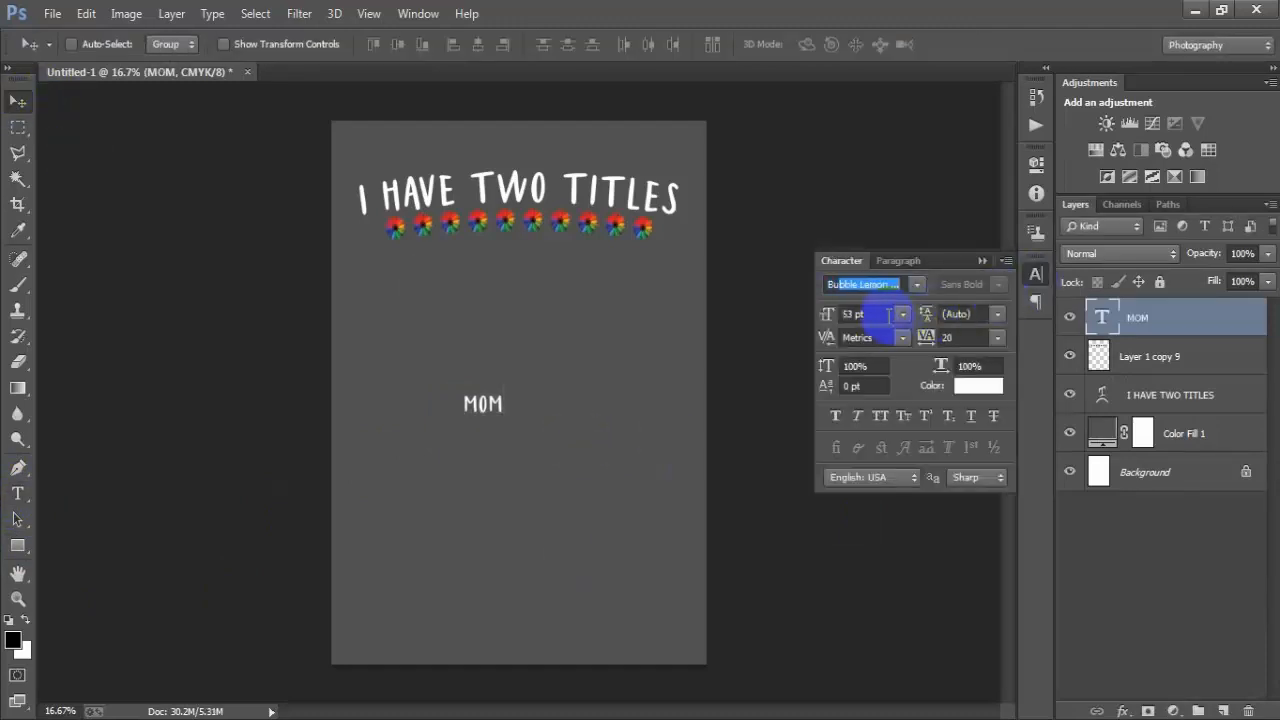
click(836, 418)
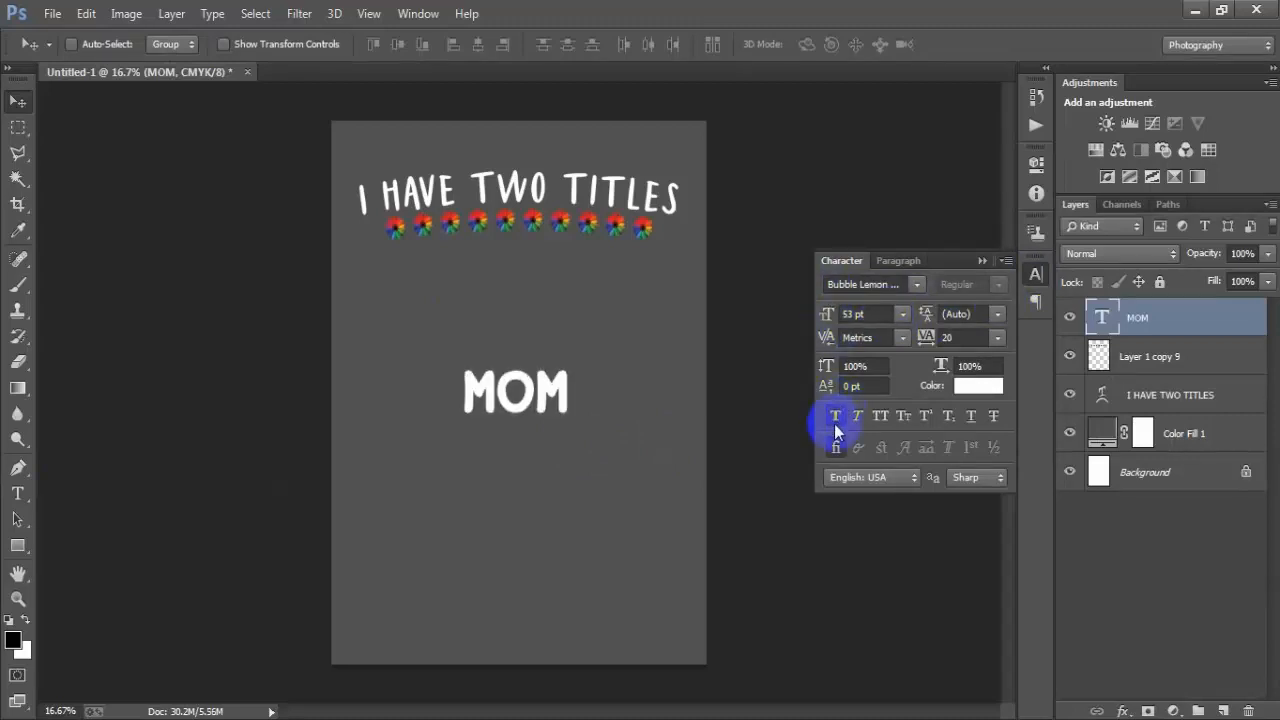
click(982, 261)
Scale "MOM" proportionally to about 315% so it matches the title's width, placed directly beneath the flower row.
key(ctrl+t)
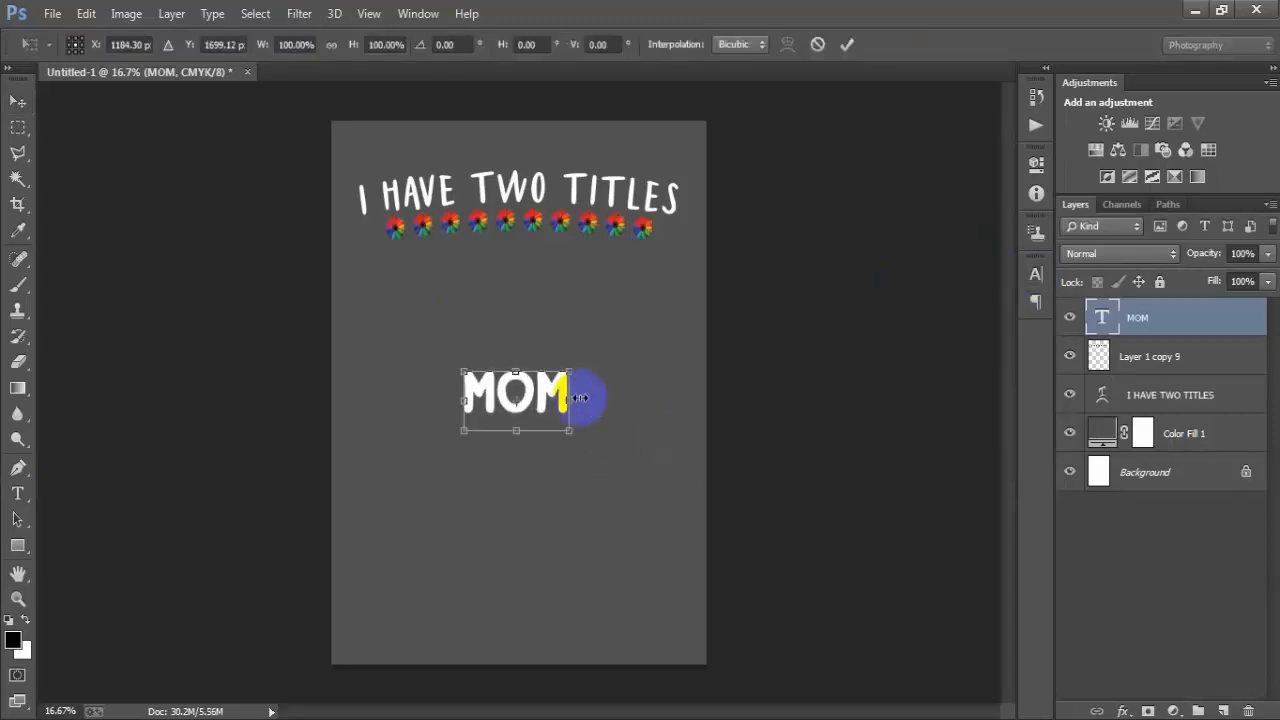
drag(571, 429, 680, 493)
drag(647, 418, 647, 343)
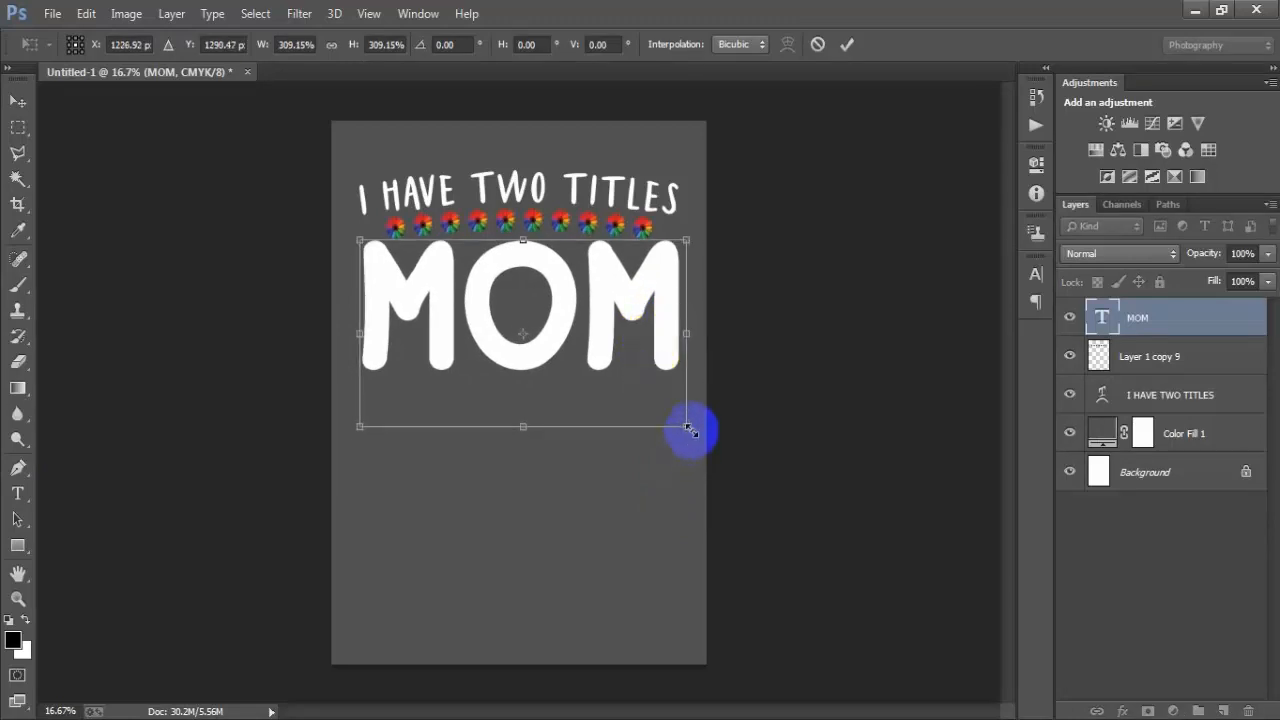
drag(688, 428, 691, 423)
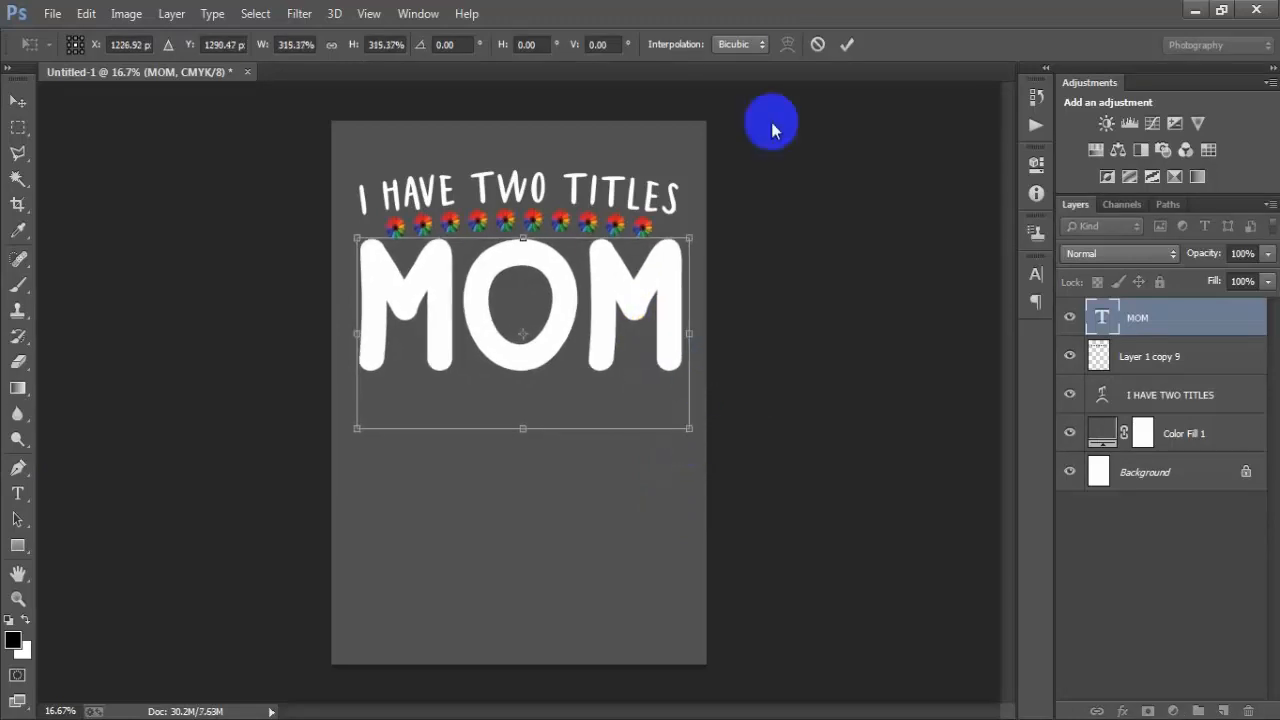
click(846, 44)
Center "MOM" horizontally on the Background layer and nudge it slightly down from the flowers.
ctrl+click(1150, 472)
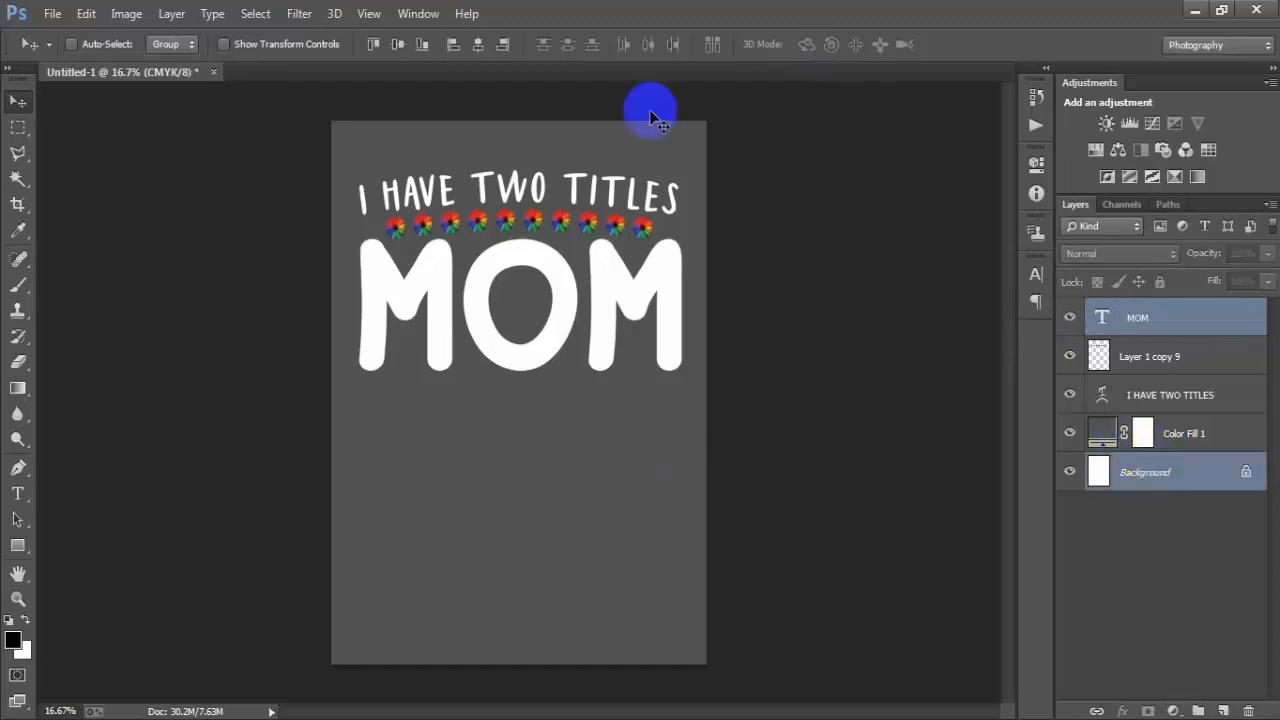
click(478, 44)
click(1163, 322)
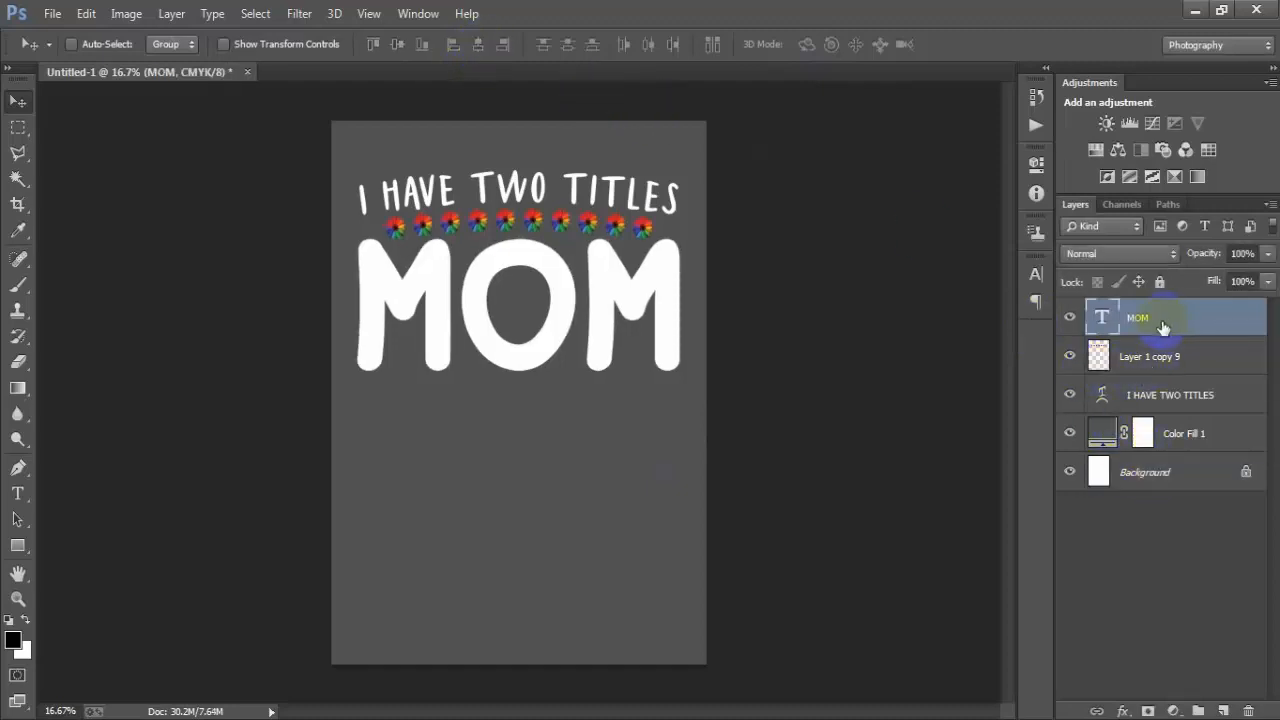
key(Down)
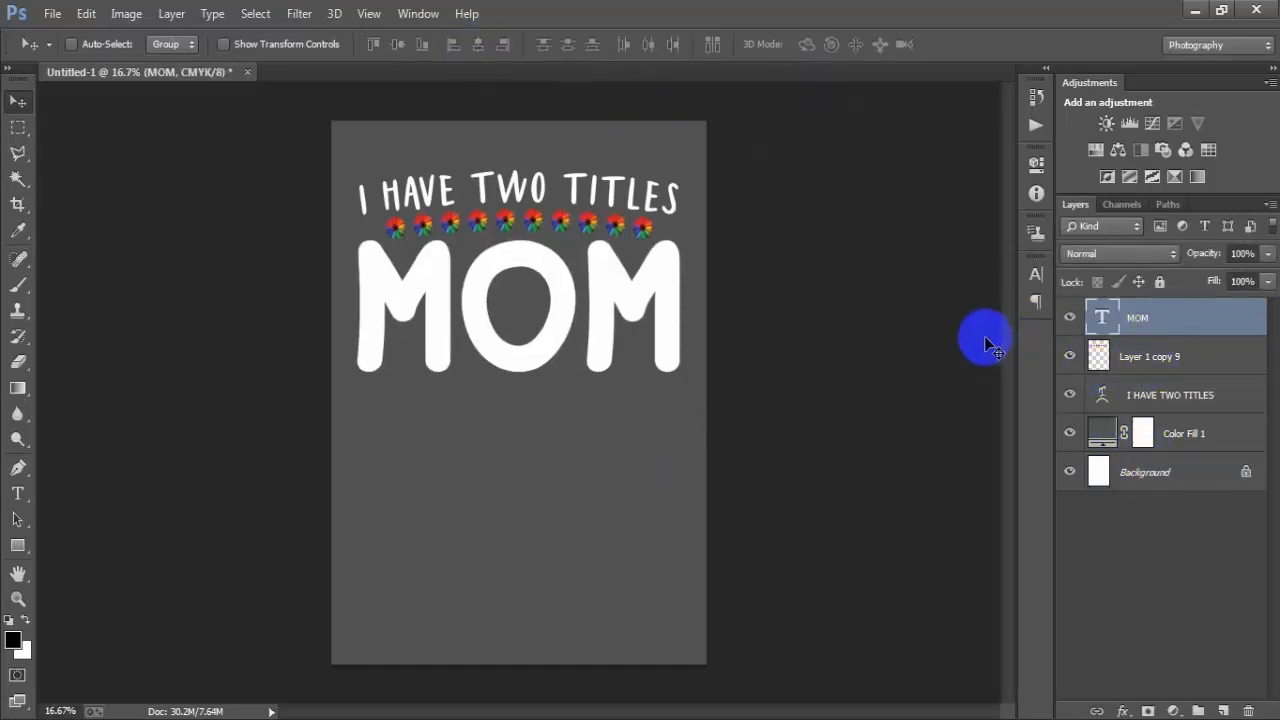
click(1208, 369)
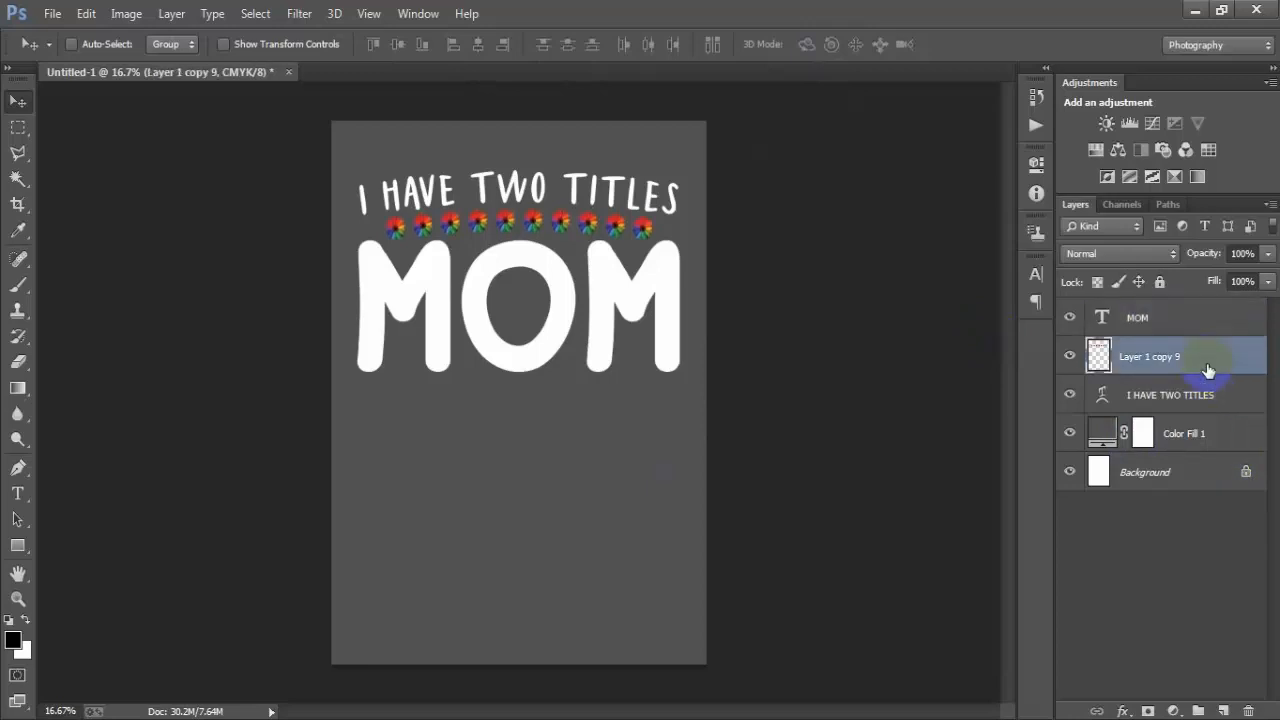
click(1165, 335)
key(Down)
key(Down)
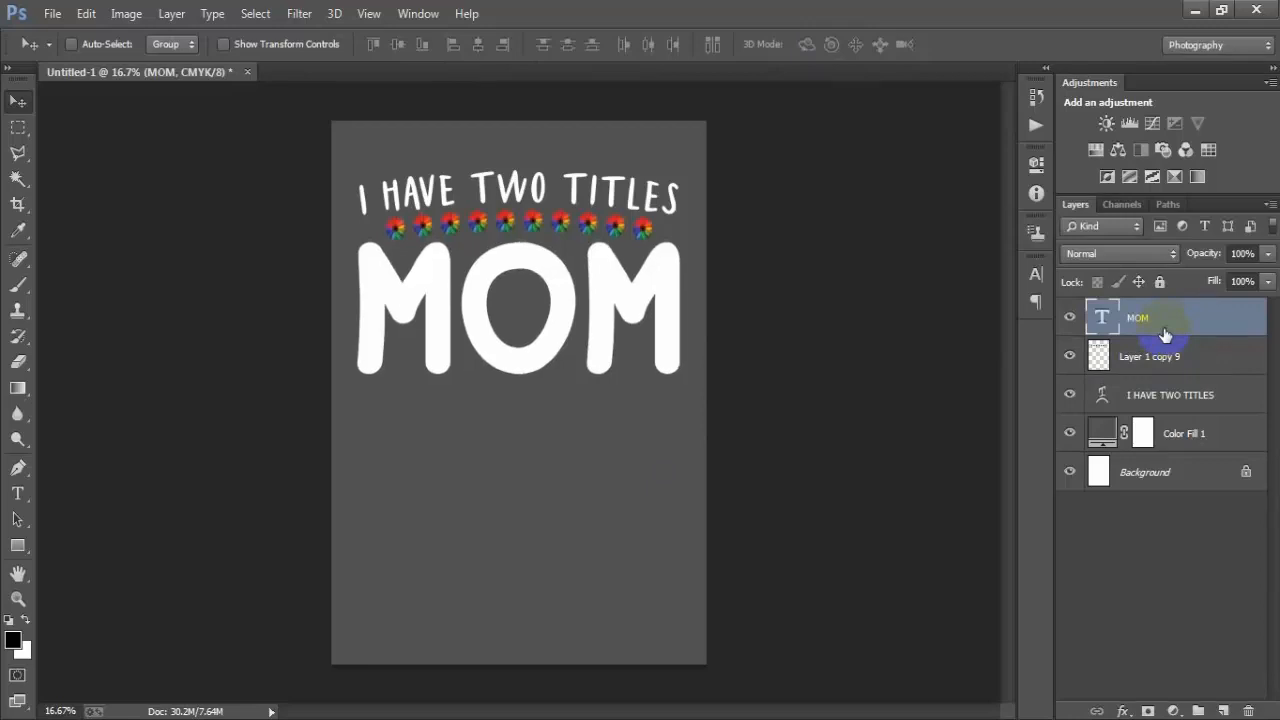
Add the text "AND" beneath "MOM" on a new layer.
click(1222, 709)
click(18, 493)
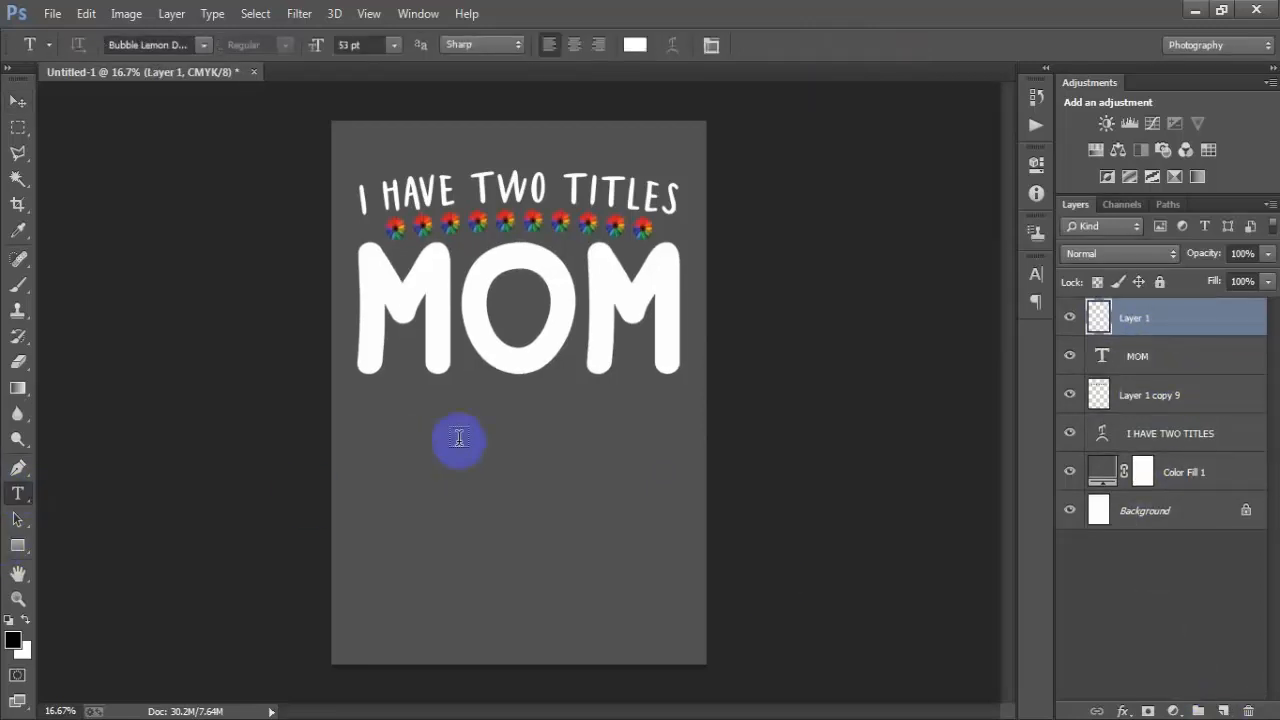
click(463, 435)
text(AND)
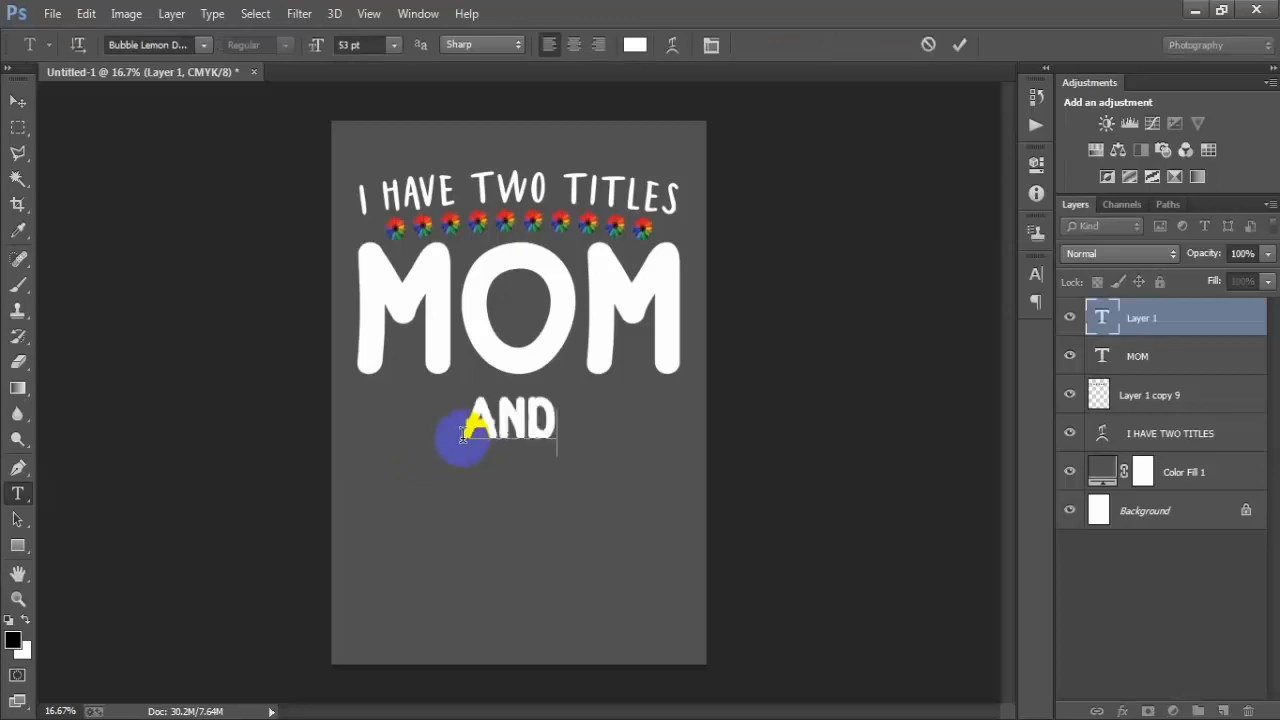
click(16, 103)
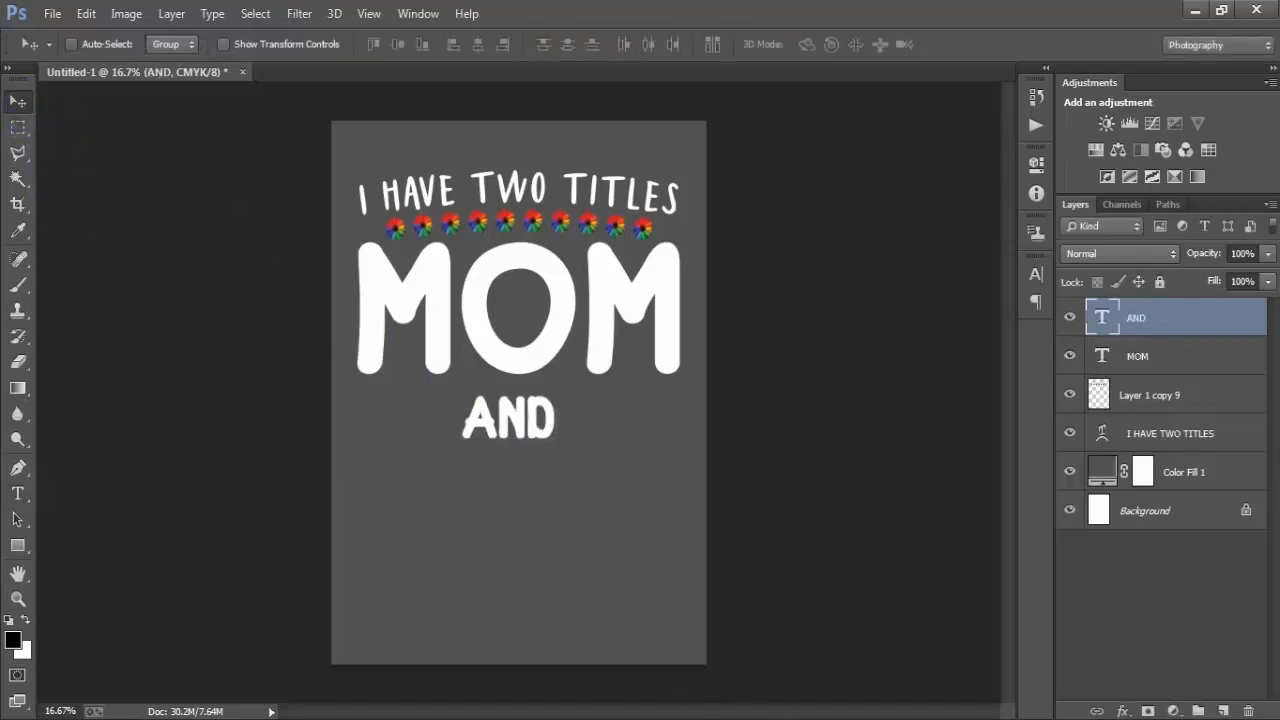
Change the font of the "AND" text to Aprilia Script.
click(1036, 273)
click(862, 285)
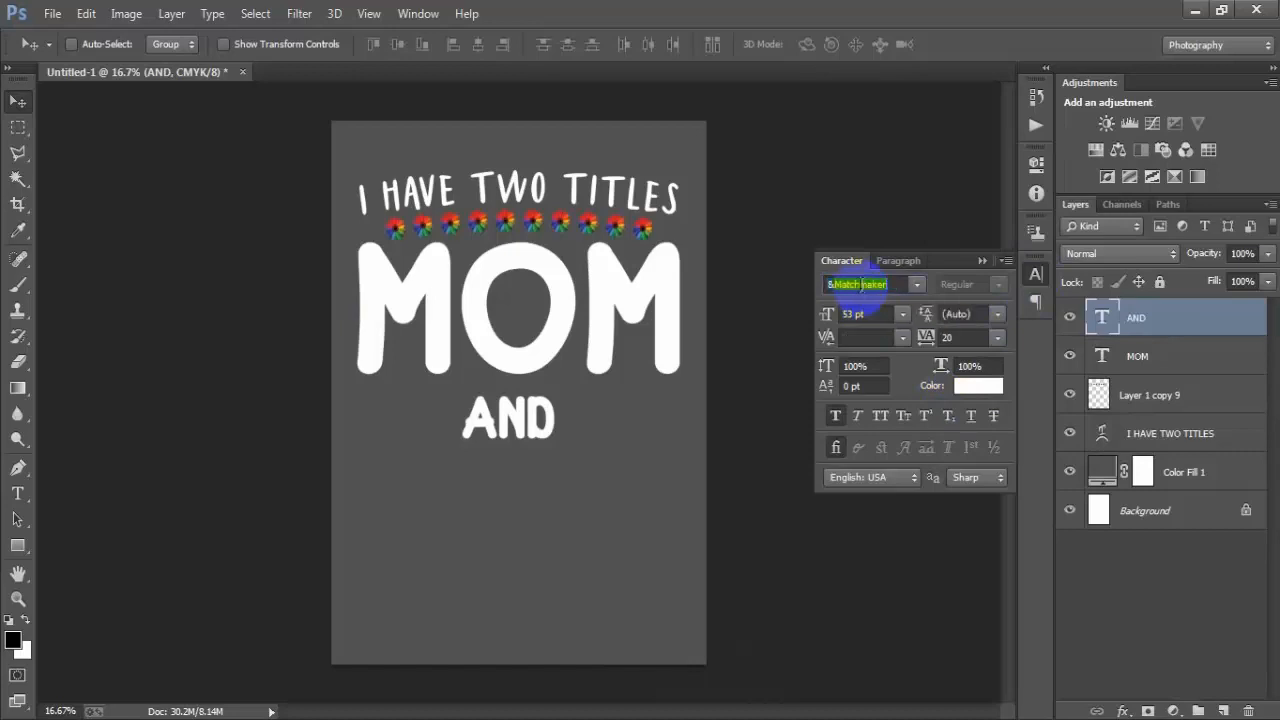
key(Return)
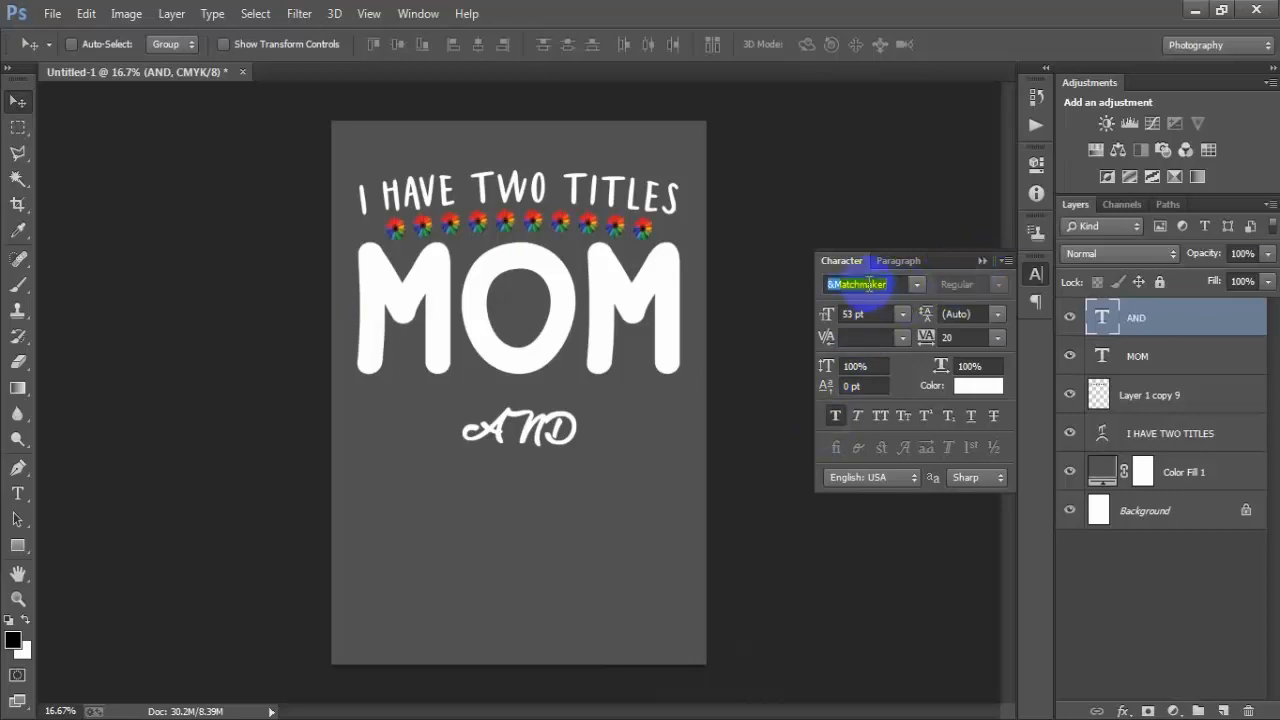
text(Aprilia Script)
key(Return)
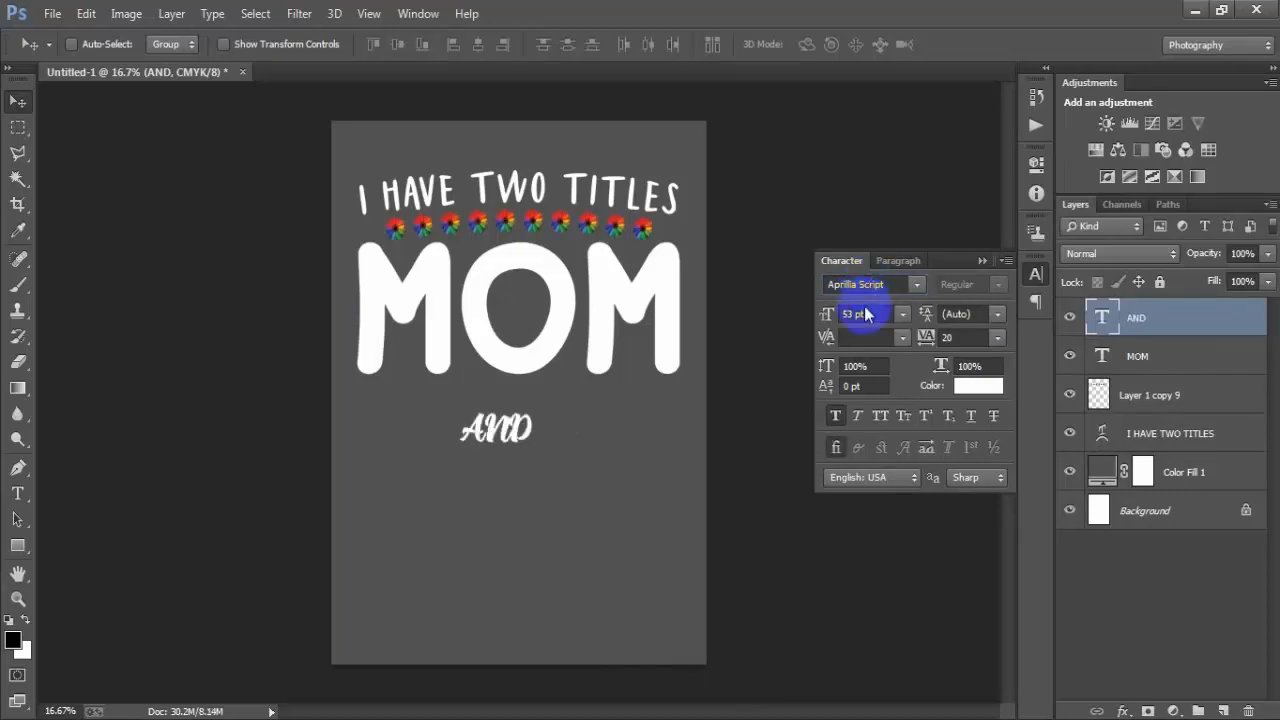
Shift the "AND" text slightly toward the center and change its wording to "And".
mouse_move(507, 452)
mouse_down()
mouse_move(529, 444)
mouse_move(506, 428)
mouse_up()
key(t)
text(nd)
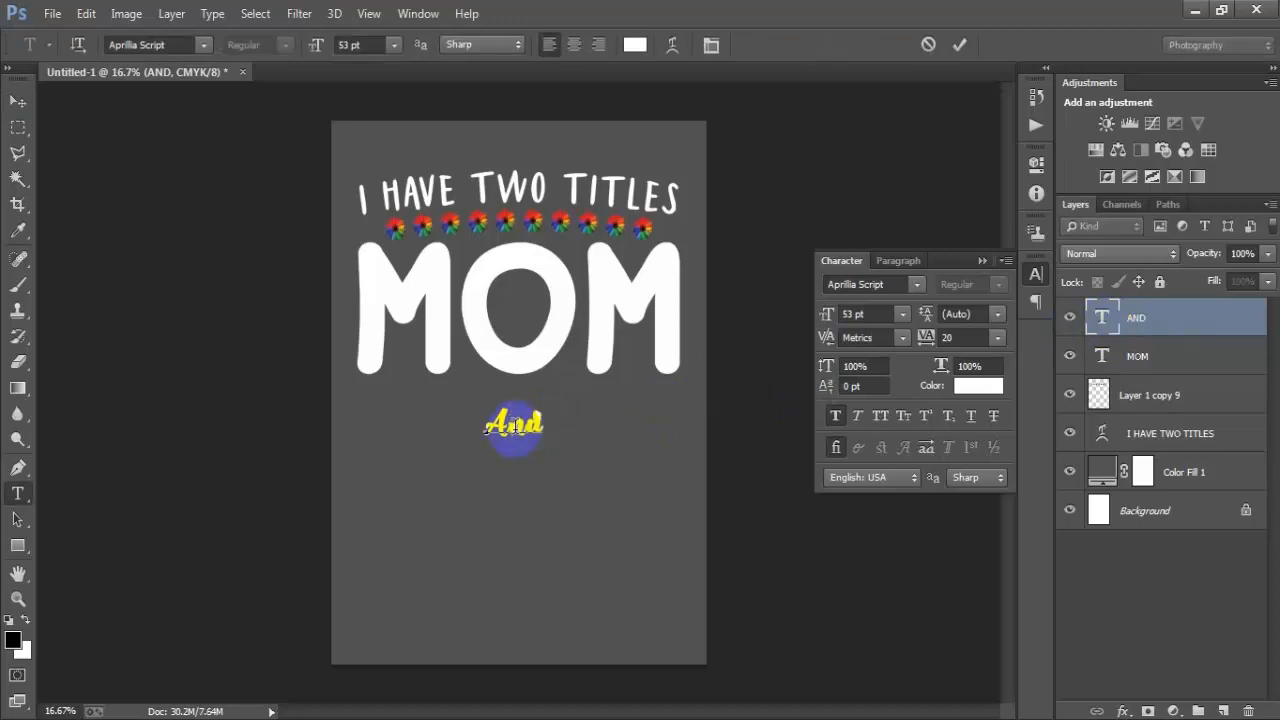
click(959, 44)
key(v)
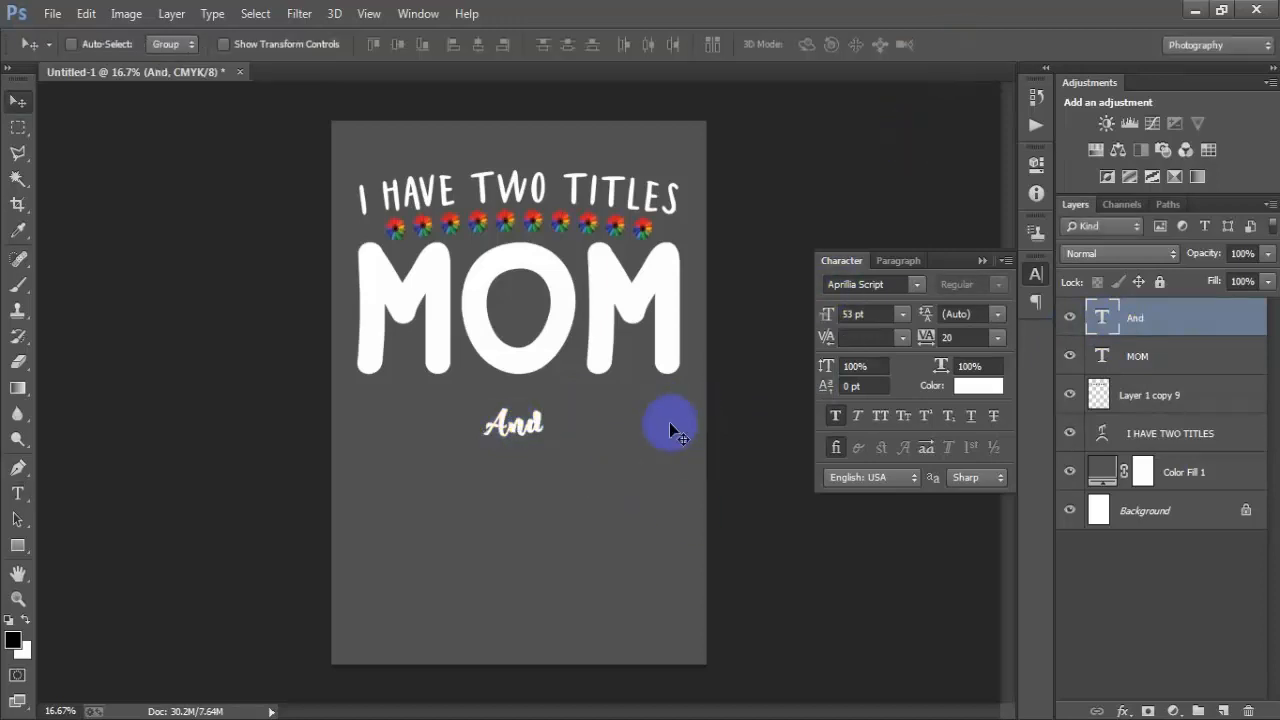
Scale "And" proportionally to about 229% and place it just beneath "MOM".
key(ctrl+t)
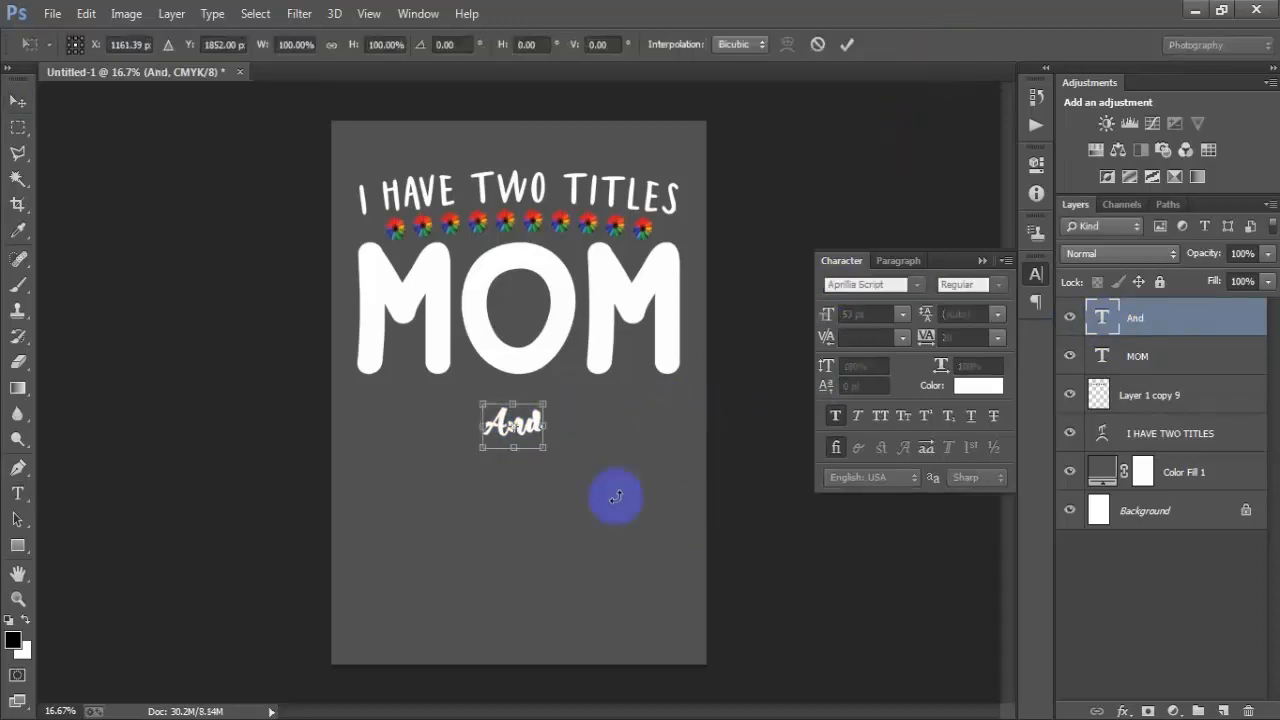
drag(544, 449, 576, 452)
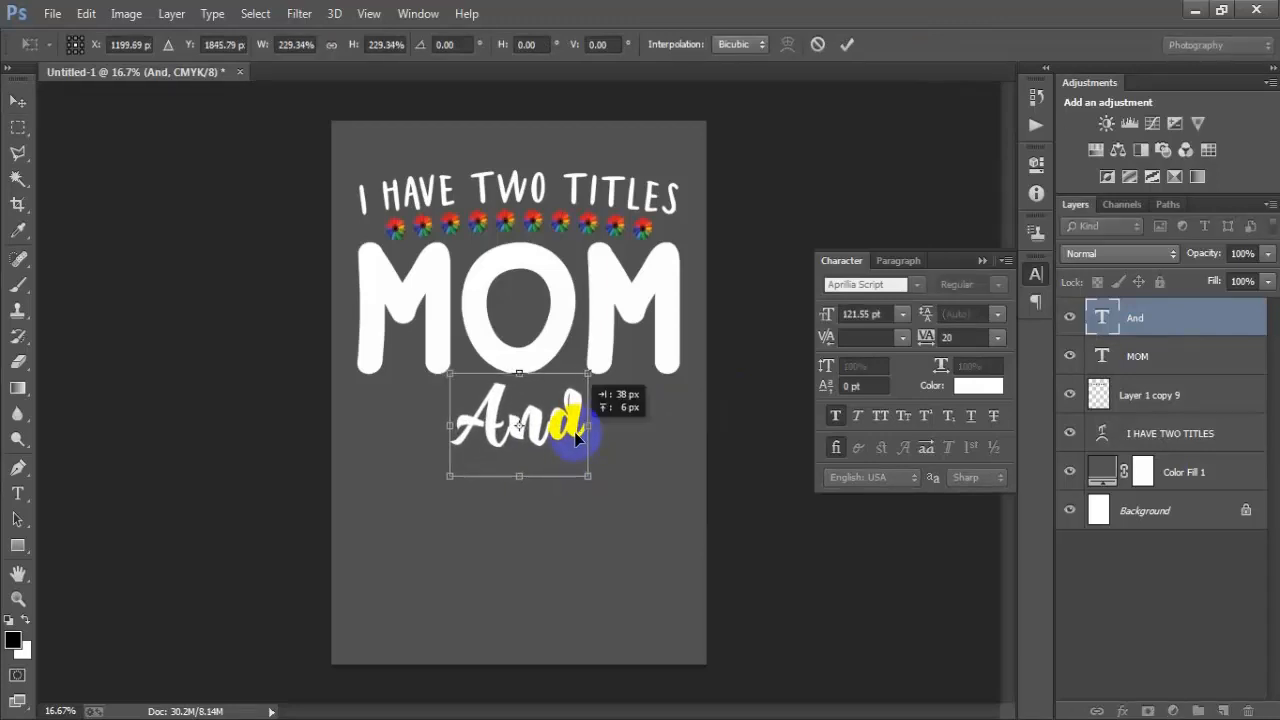
click(847, 44)
Center "And" horizontally on the Background layer, leaving only the "And" layer selected.
ctrl+click(1150, 512)
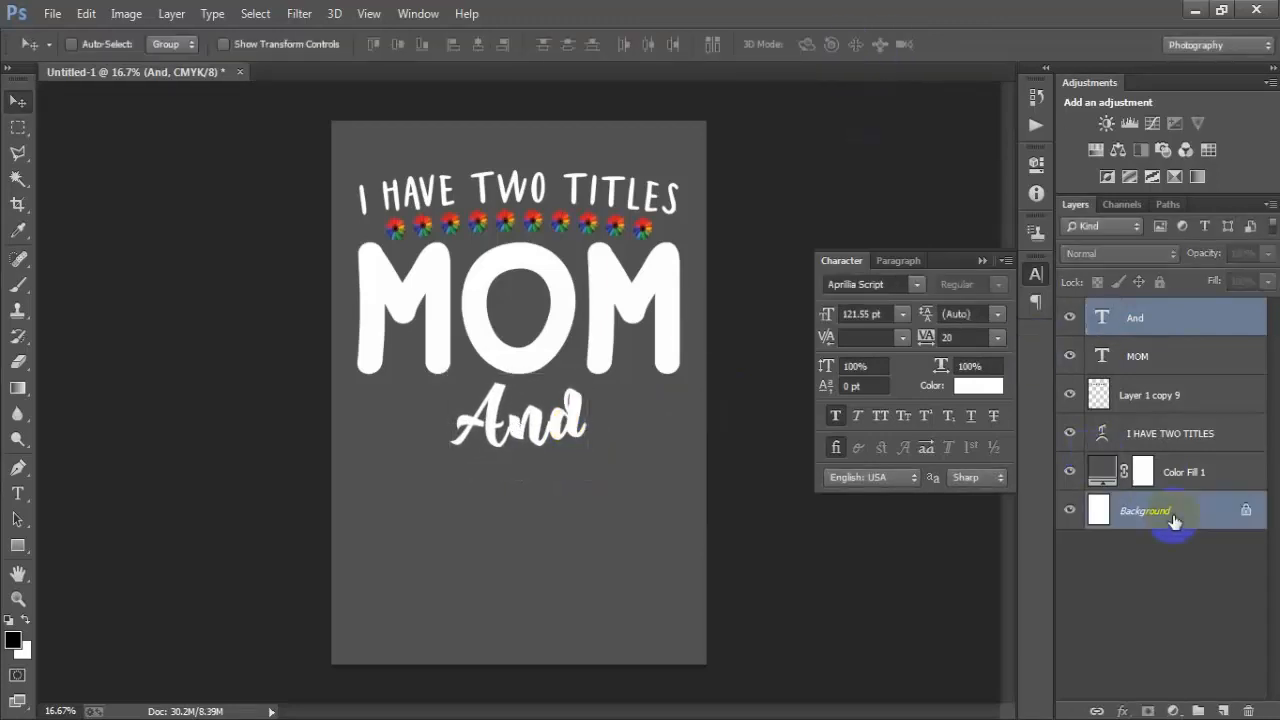
click(483, 52)
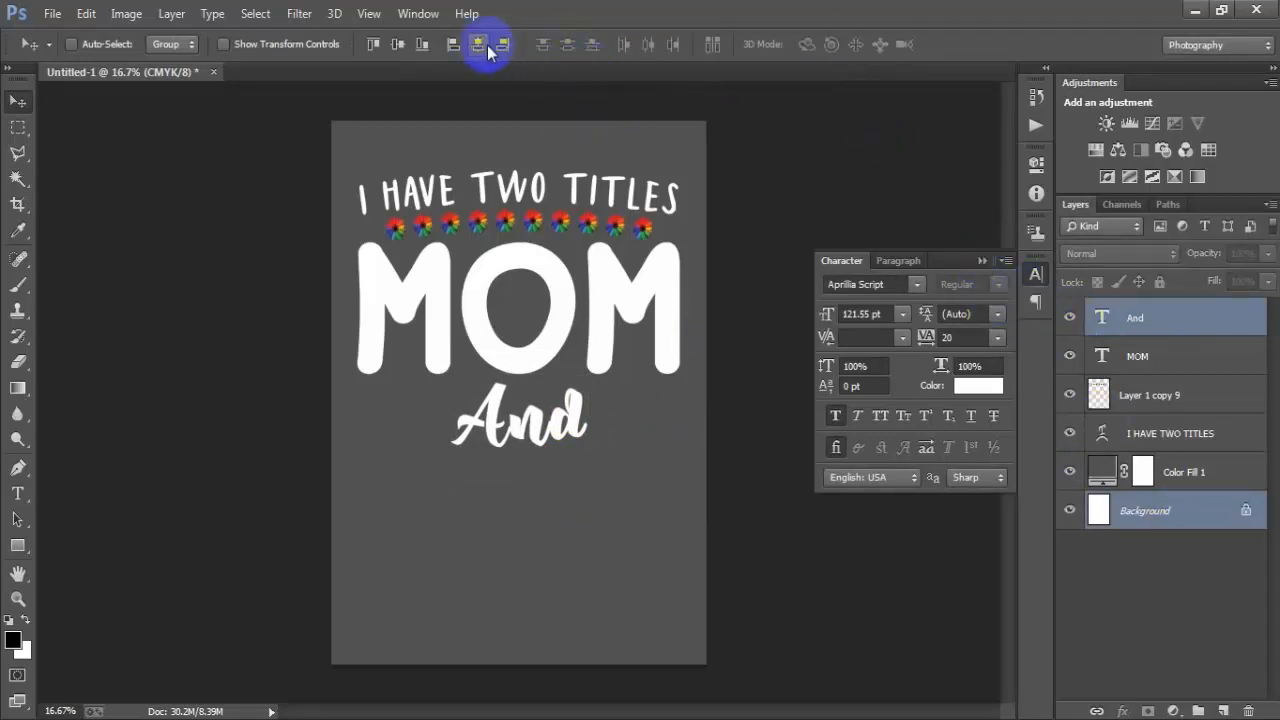
click(1102, 317)
click(982, 260)
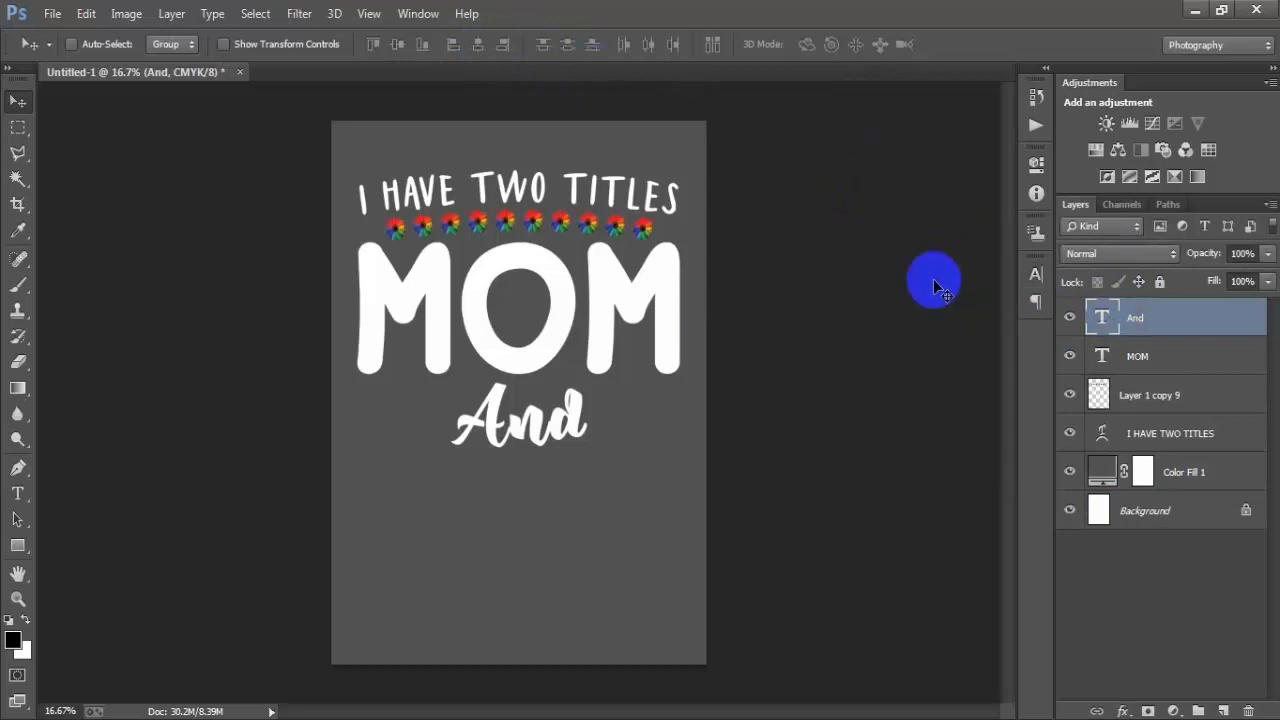
Duplicate the "MOM" layer, move the copy above the "And" layer, and place its text just beneath "And".
click(1198, 366)
key(ctrl+j)
drag(1198, 366, 1145, 308)
drag(560, 318, 572, 518)
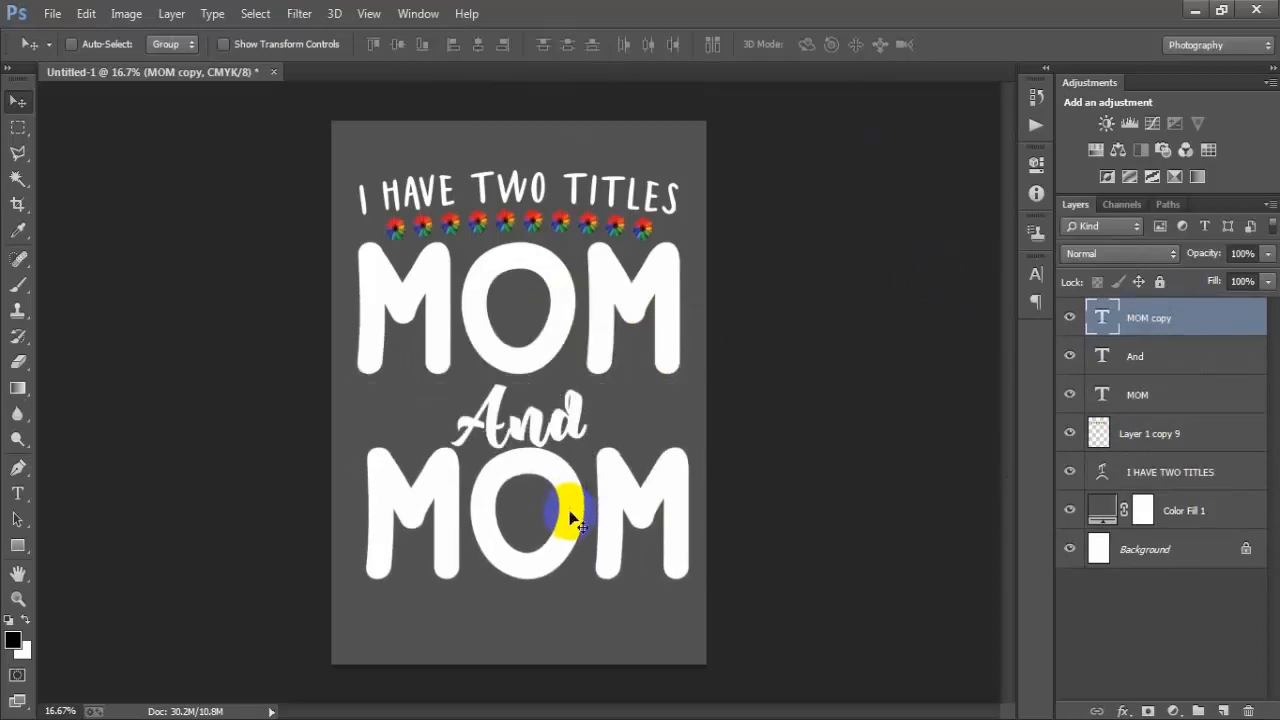
key(shift+Down)
key(shift+Down)
key(shift+Down)
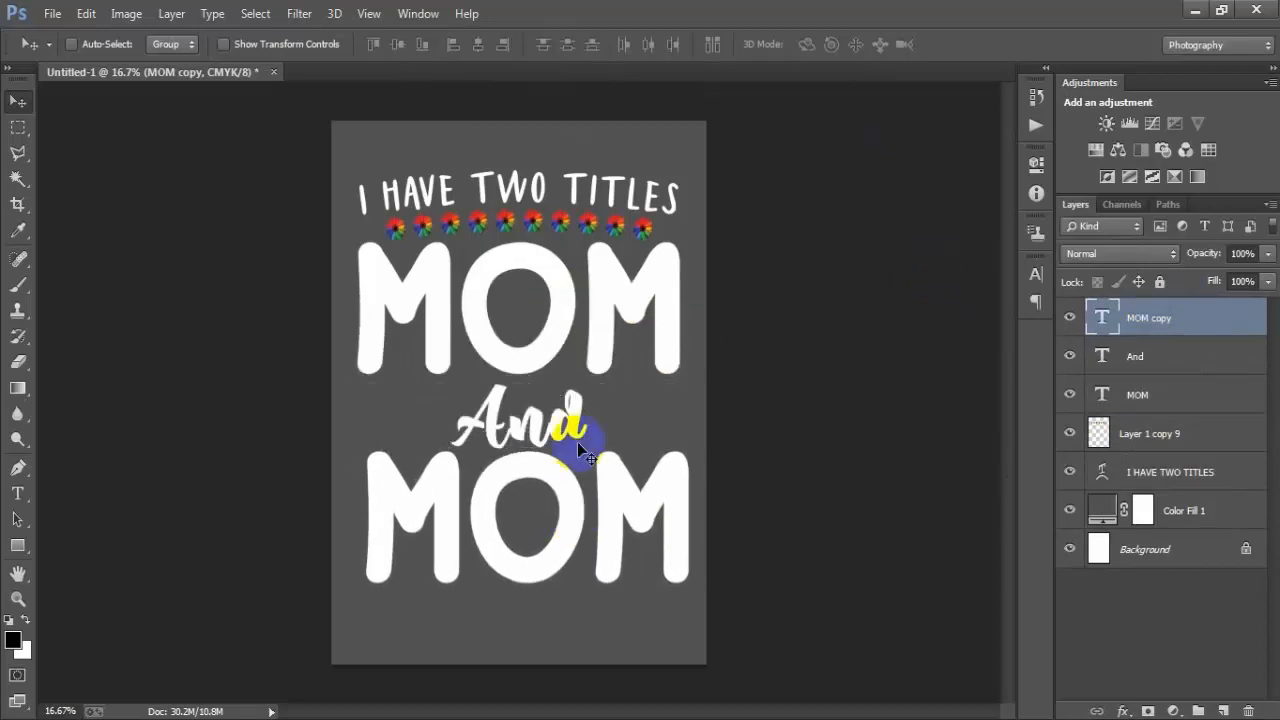
Replace the wording of the duplicated "MOM" text with "NANA".
key(t)
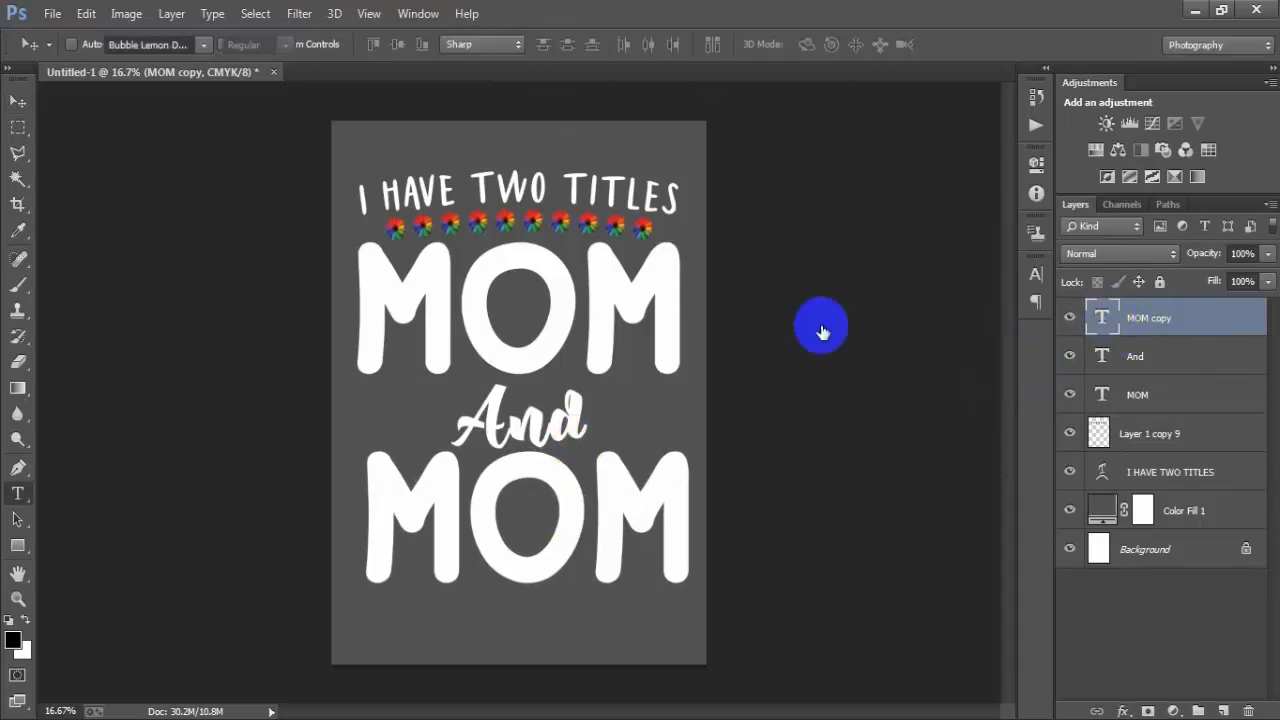
key(Return)
key(ctrl+a)
text(NANA)
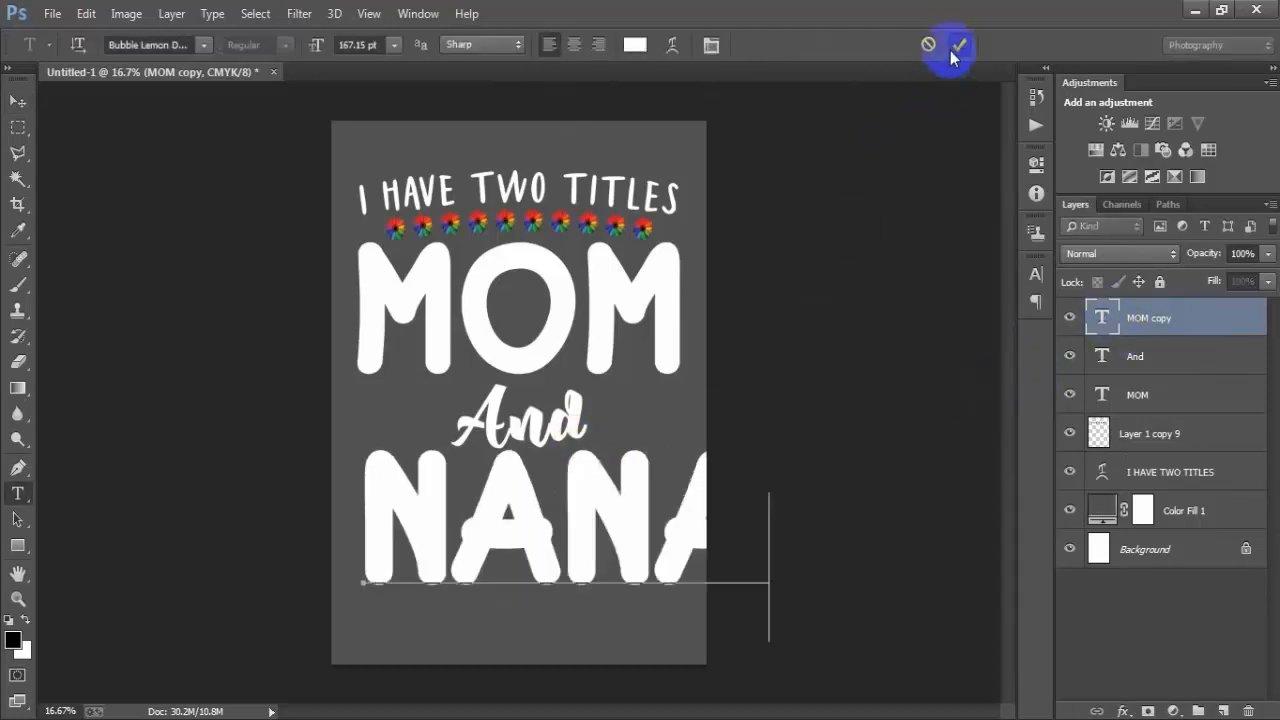
key(ctrl+Return)
key(v)
Scale "NANA" proportionally to about 87% to fit the canvas beneath "And", and center it horizontally on the Background layer.
click(469, 519)
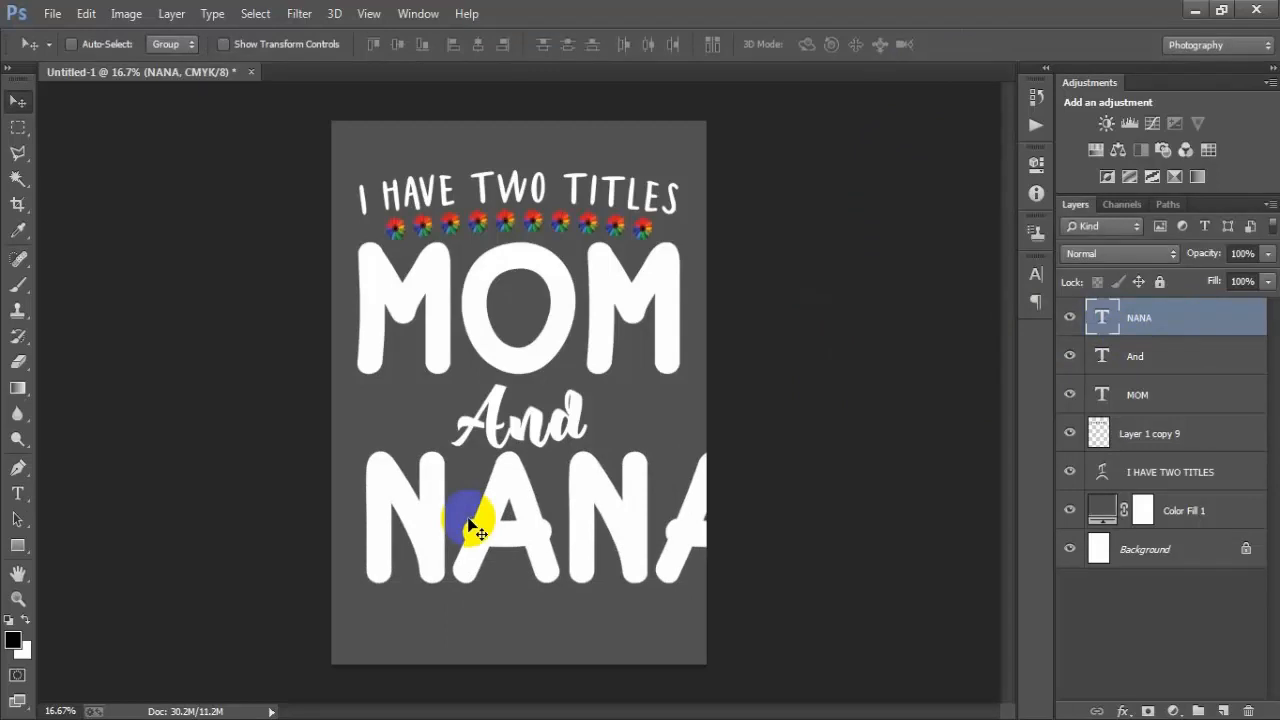
key(ctrl+t)
drag(364, 640, 408, 620)
drag(657, 566, 621, 557)
drag(679, 610, 700, 614)
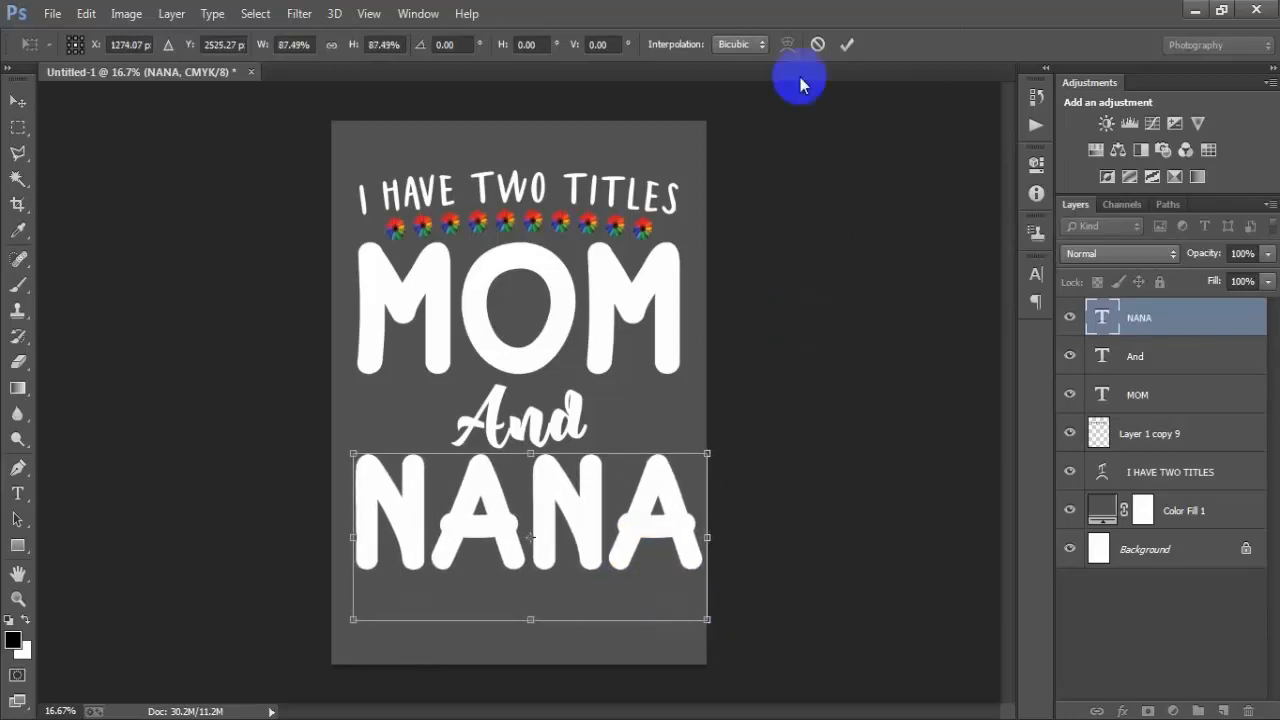
click(846, 45)
ctrl+click(1170, 532)
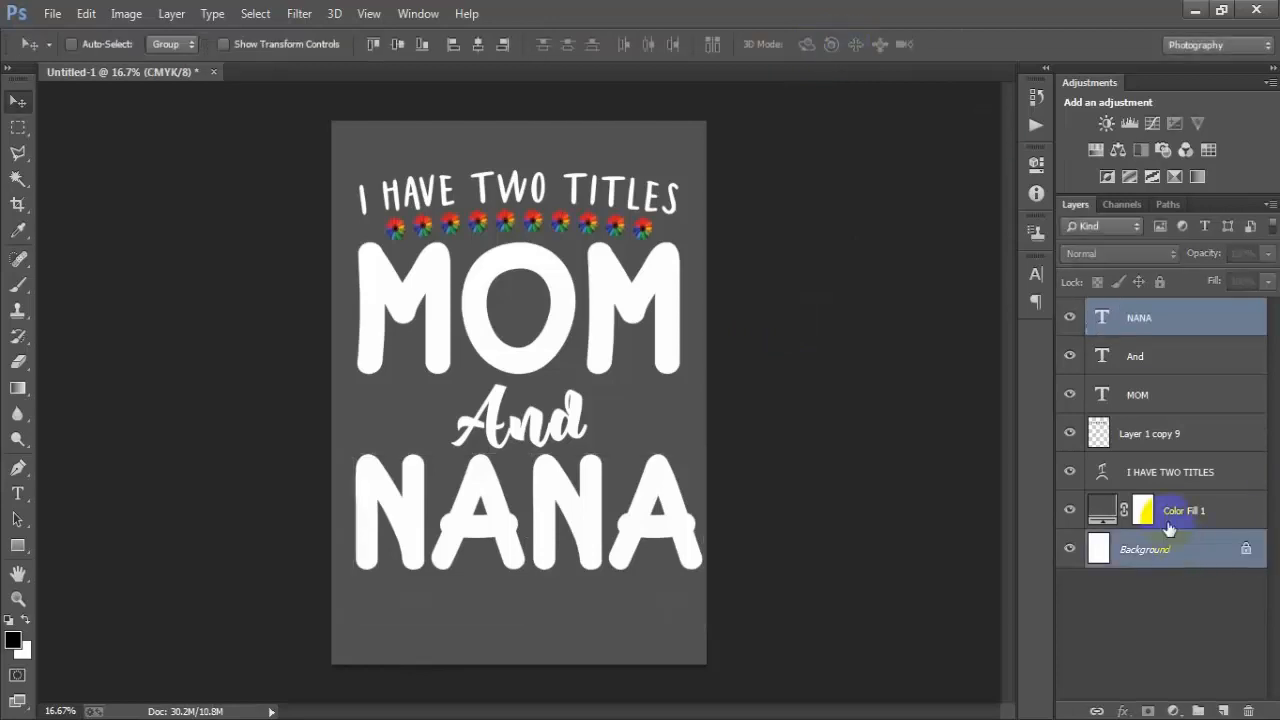
click(481, 44)
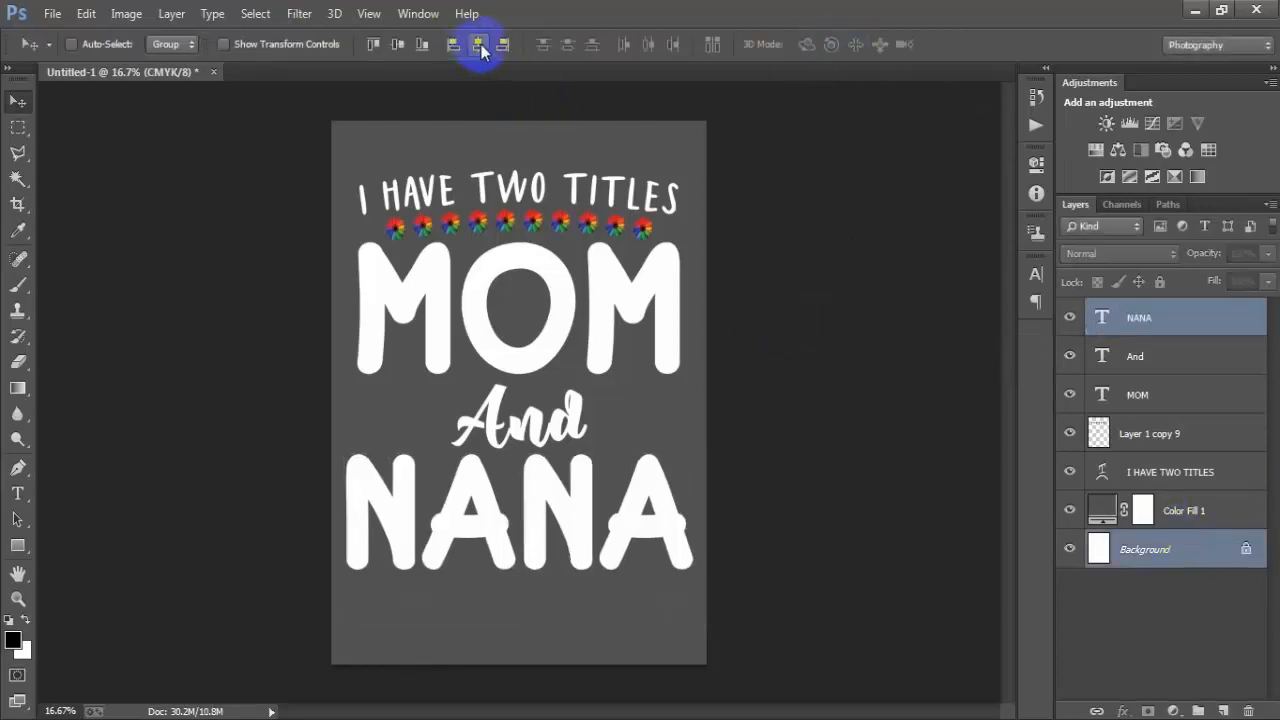
Center the "MOM", "And" and "NANA" text layers together horizontally on the Background layer.
ctrl+click(1172, 397)
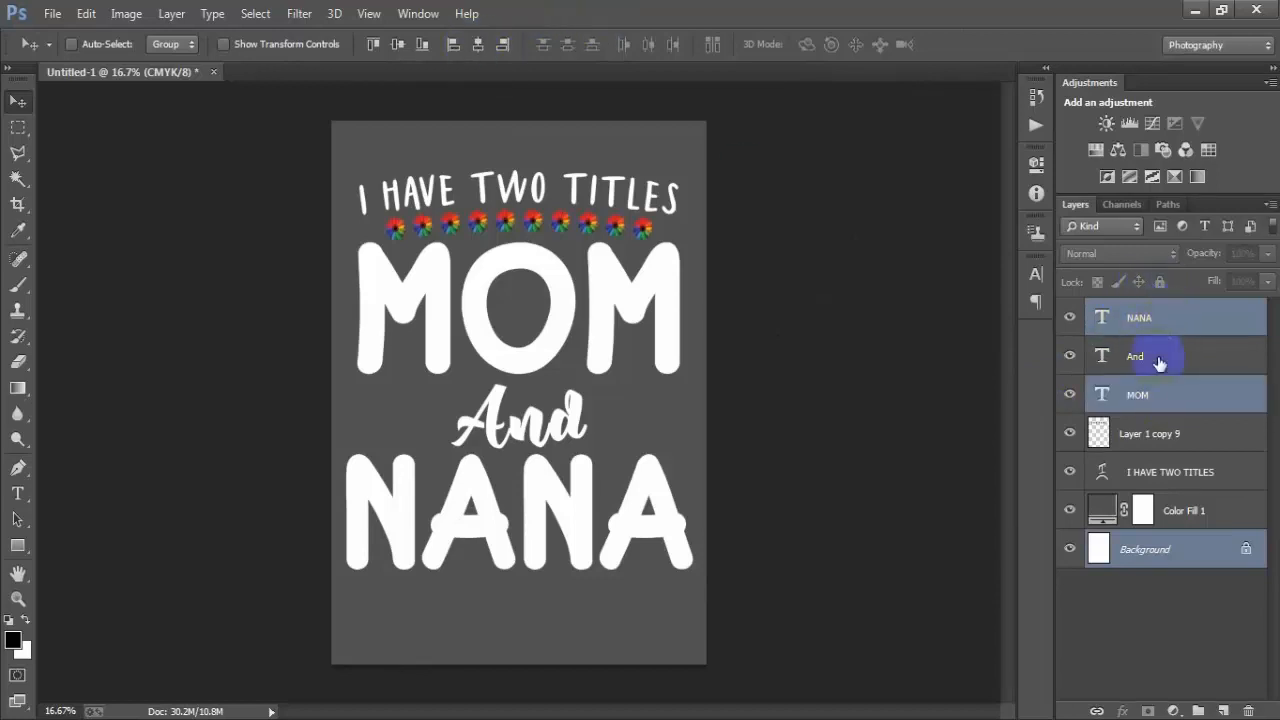
ctrl+click(1158, 366)
click(481, 46)
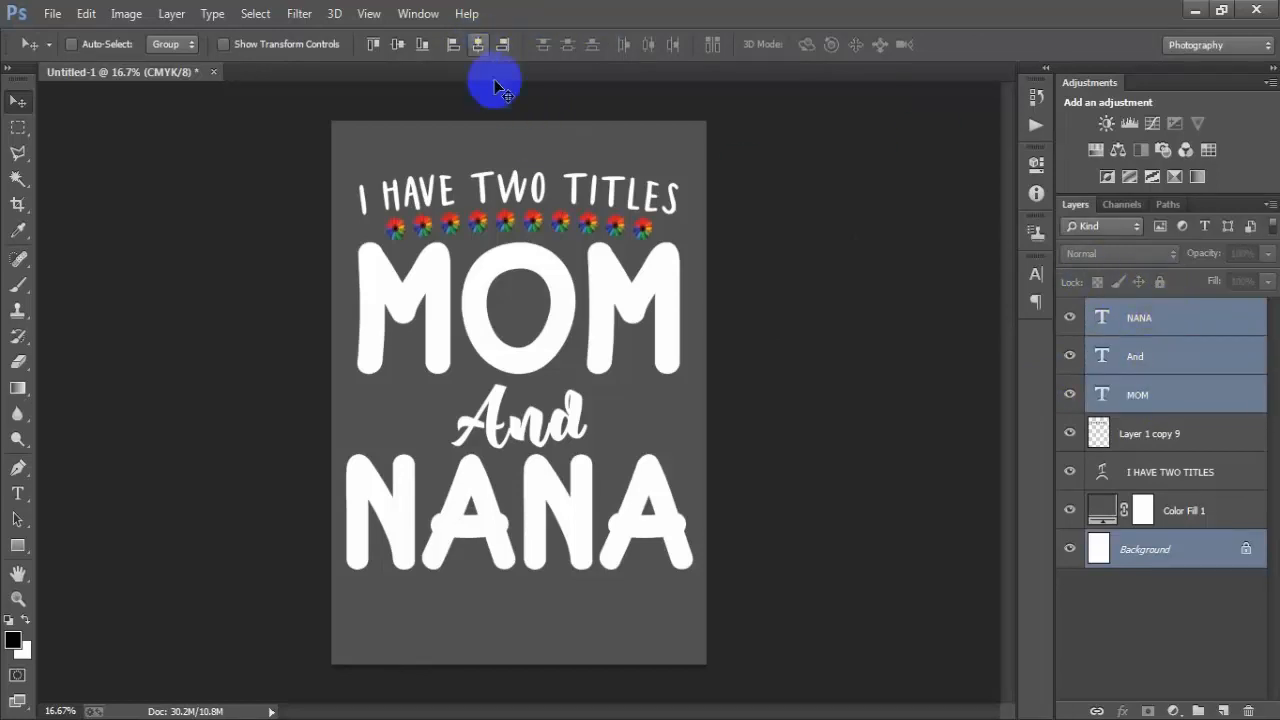
Merge the "NANA", "And" and "MOM" text layers into a single layer.
click(1169, 325)
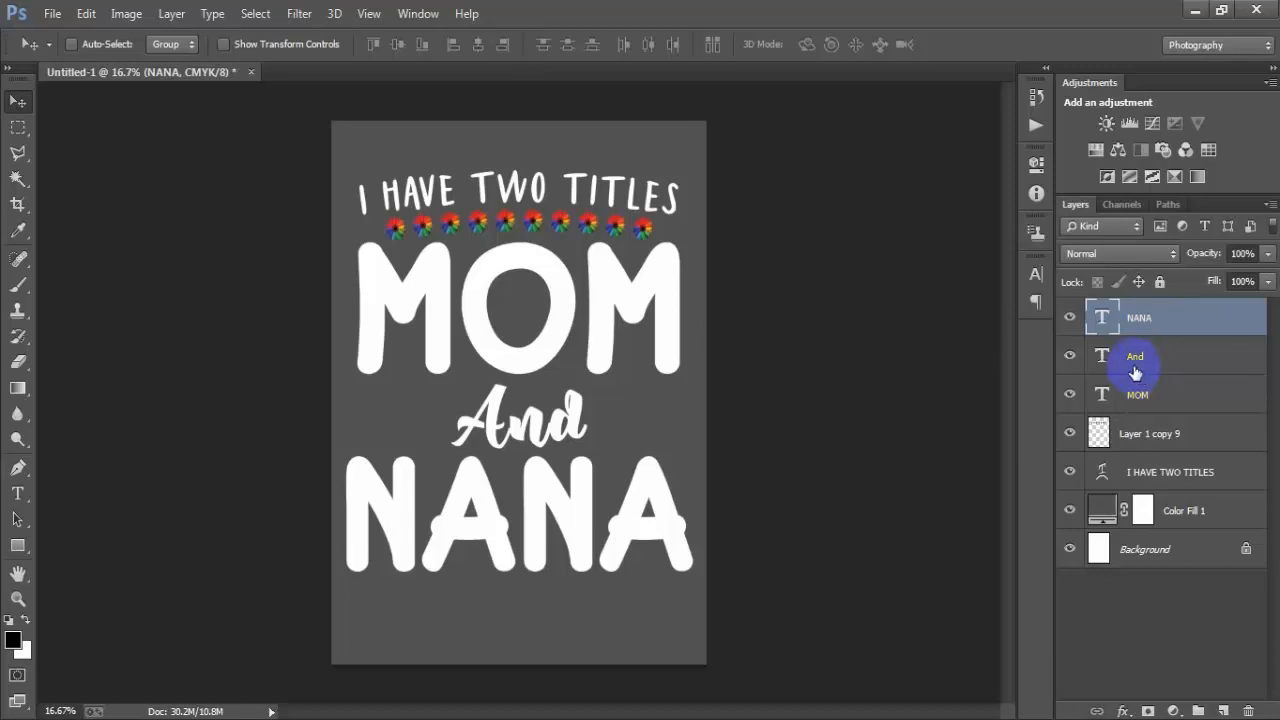
click(1179, 365)
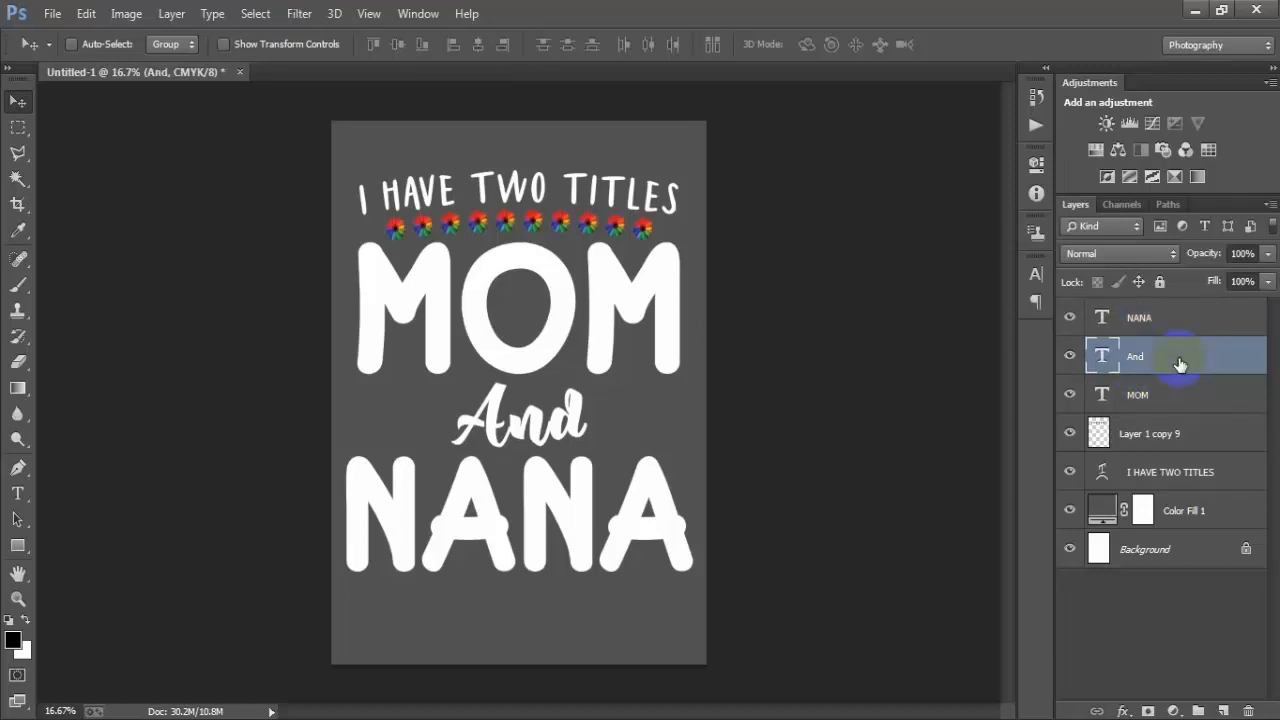
click(1167, 320)
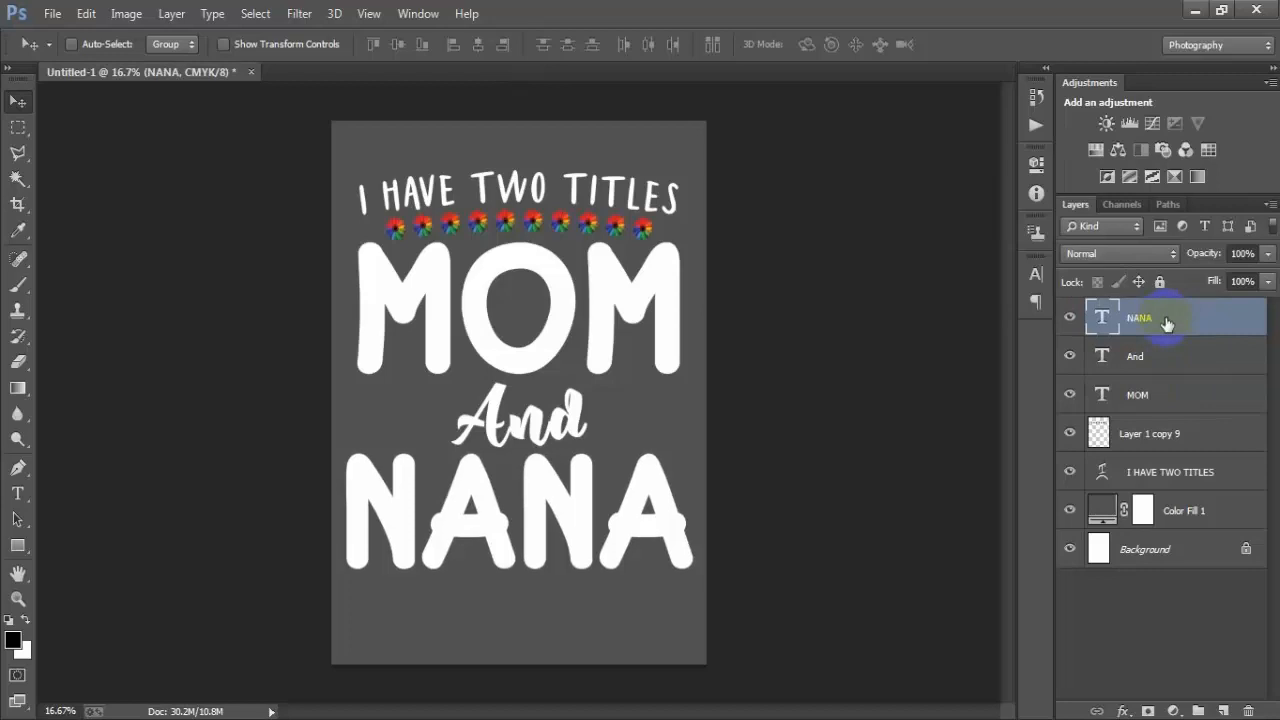
ctrl+click(1150, 397)
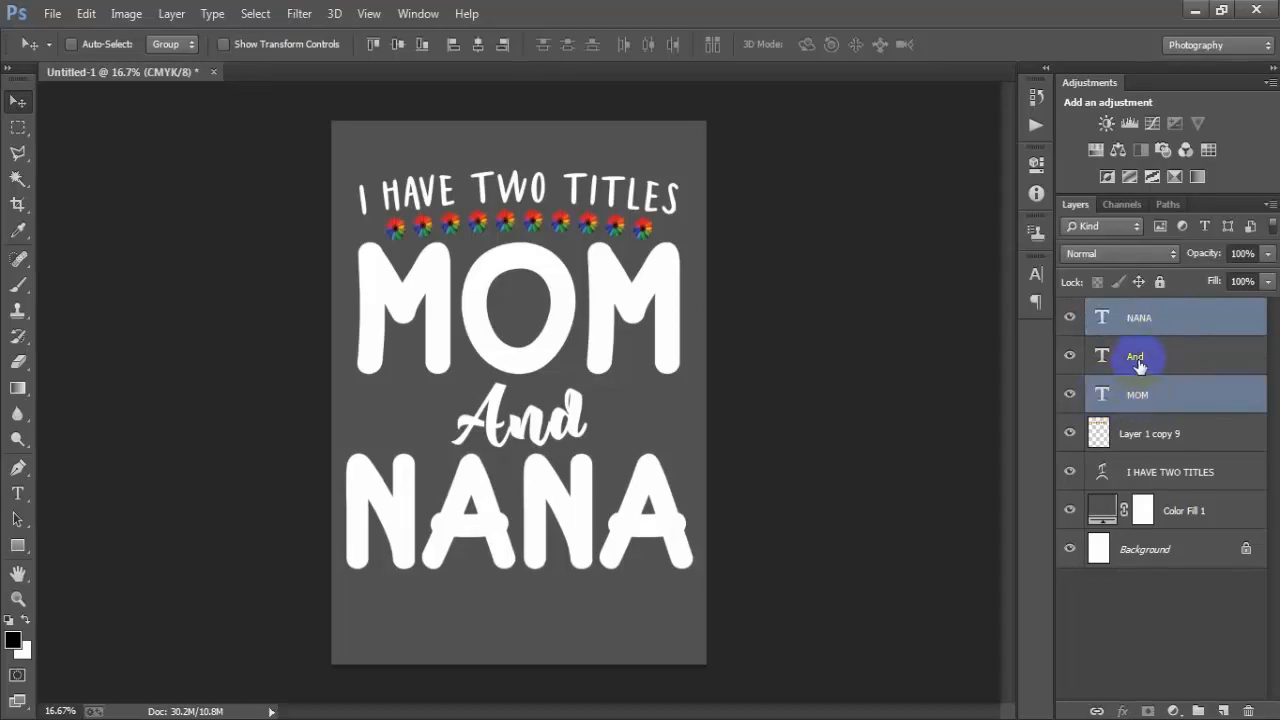
ctrl+click(1138, 360)
click(1070, 396)
click(1070, 396)
click(1070, 357)
click(1070, 357)
click(1070, 319)
click(1070, 319)
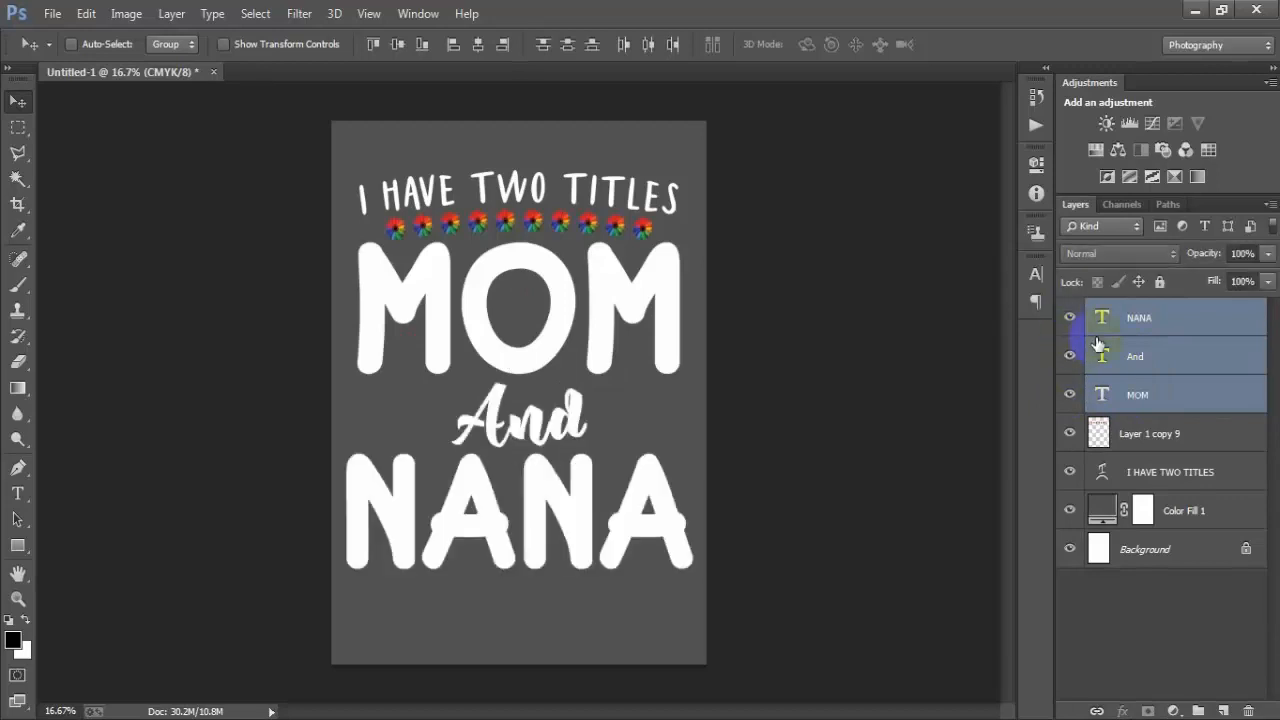
key(ctrl+e)
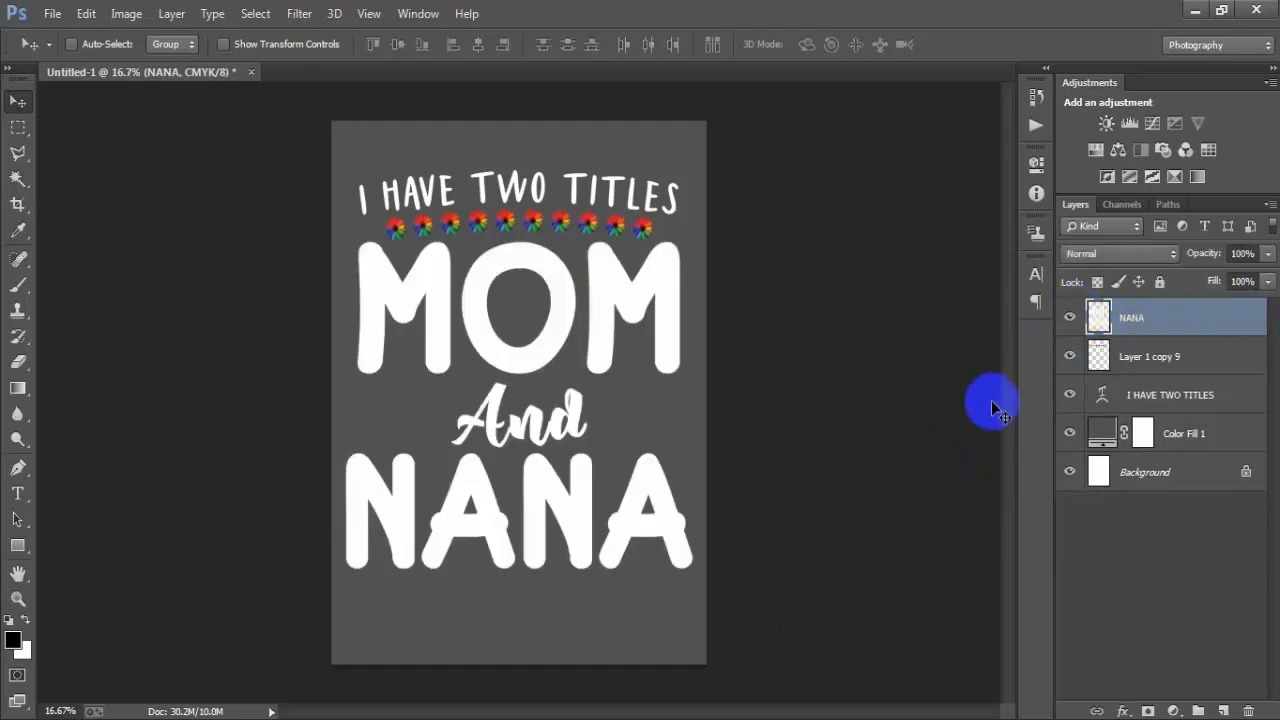
Place the floral pattern image [Downloader.la]-61966d2b7415a as a linked file and scale it proportionally to about 282%.
click(52, 16)
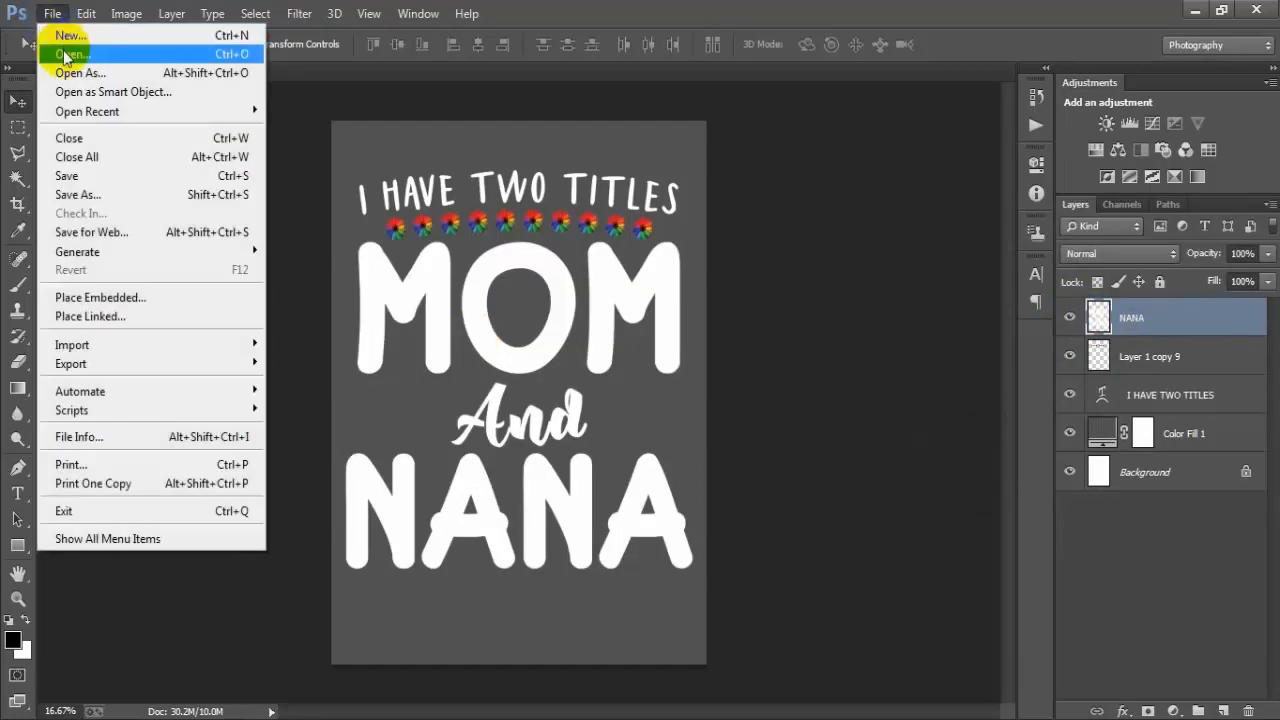
click(92, 316)
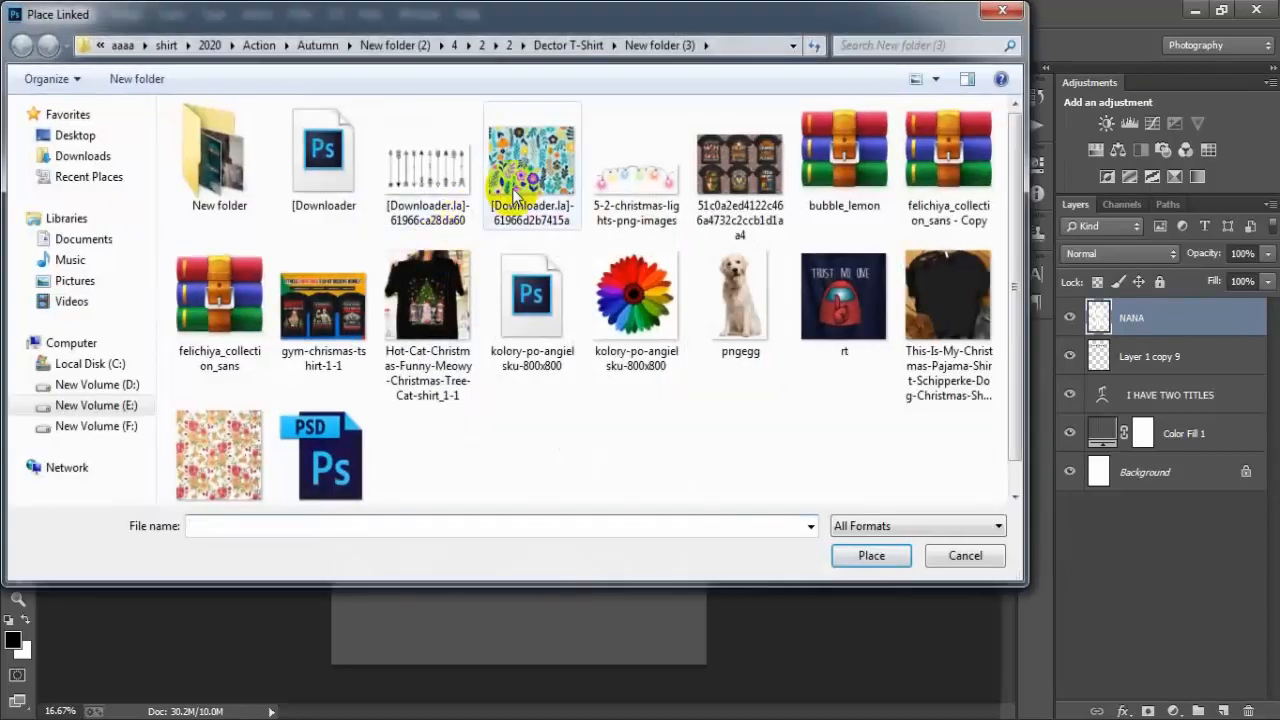
click(531, 160)
click(871, 556)
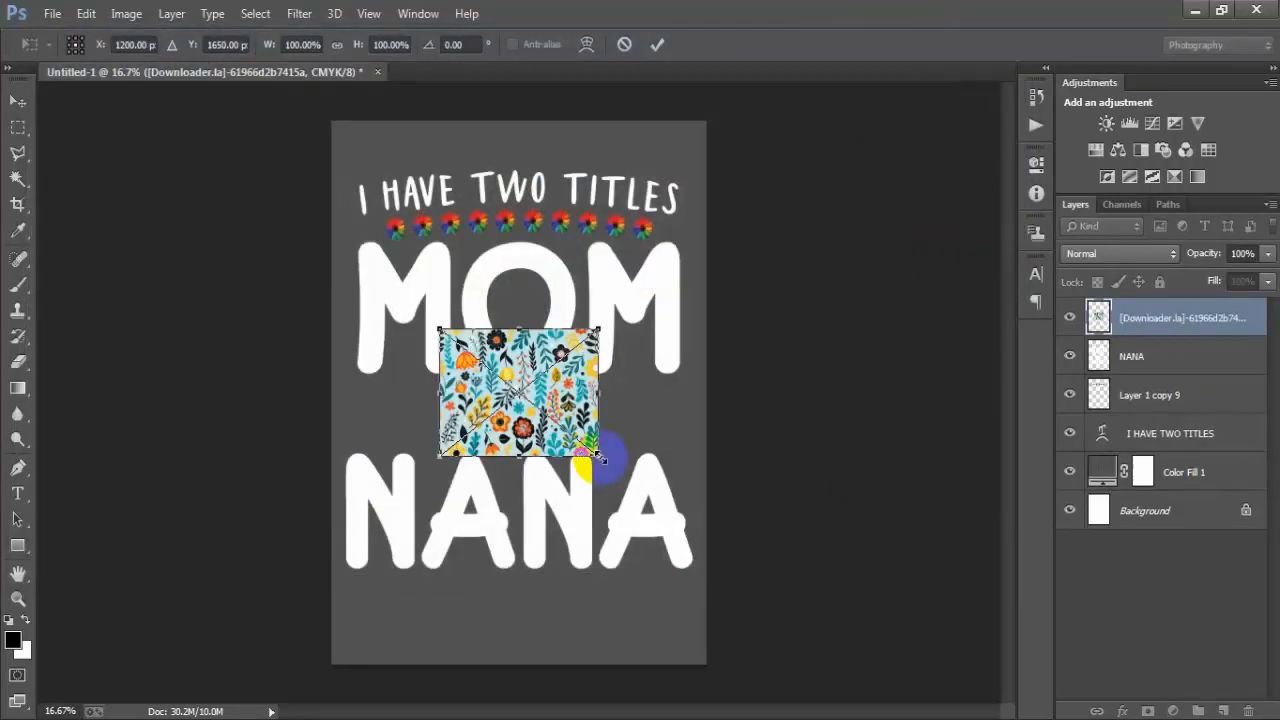
drag(672, 458, 744, 569)
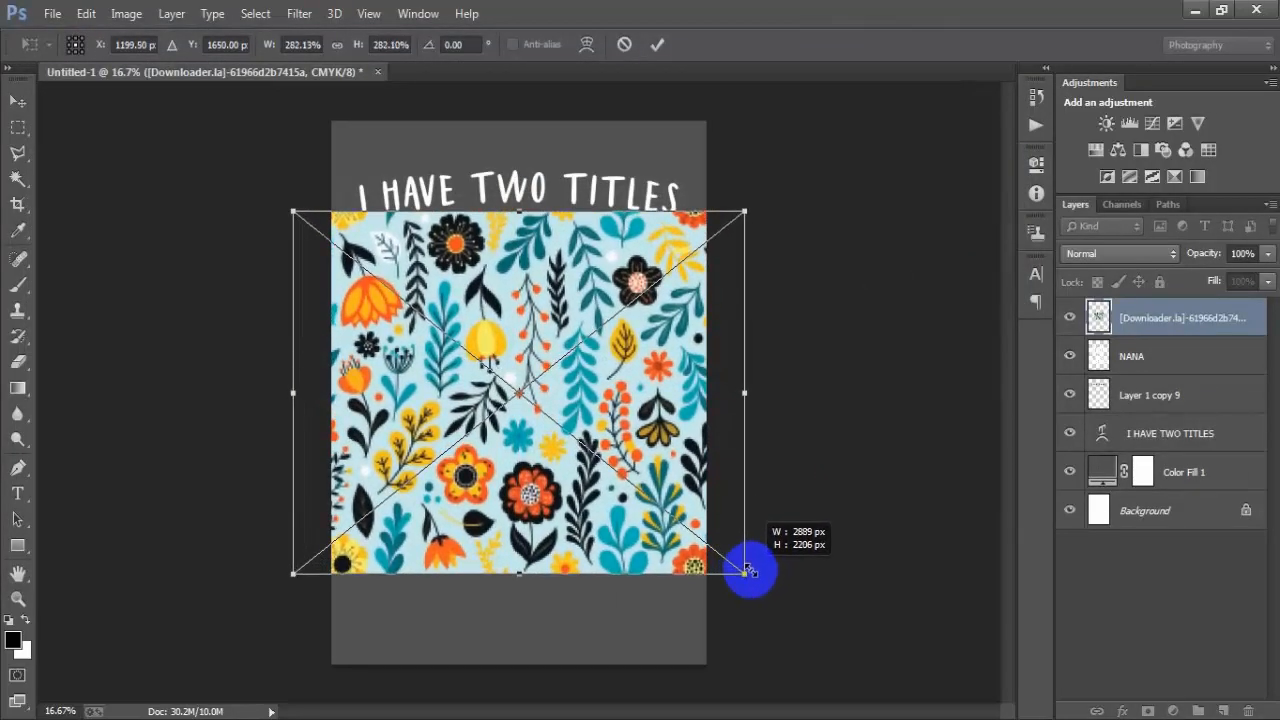
Position the floral pattern just beneath the flower row so it covers the "MOM And NANA" lettering, and commit the placement.
mouse_move(651, 419)
mouse_down()
mouse_move(654, 470)
mouse_move(661, 440)
mouse_up()
key(Down)
key(Down)
key(Down)
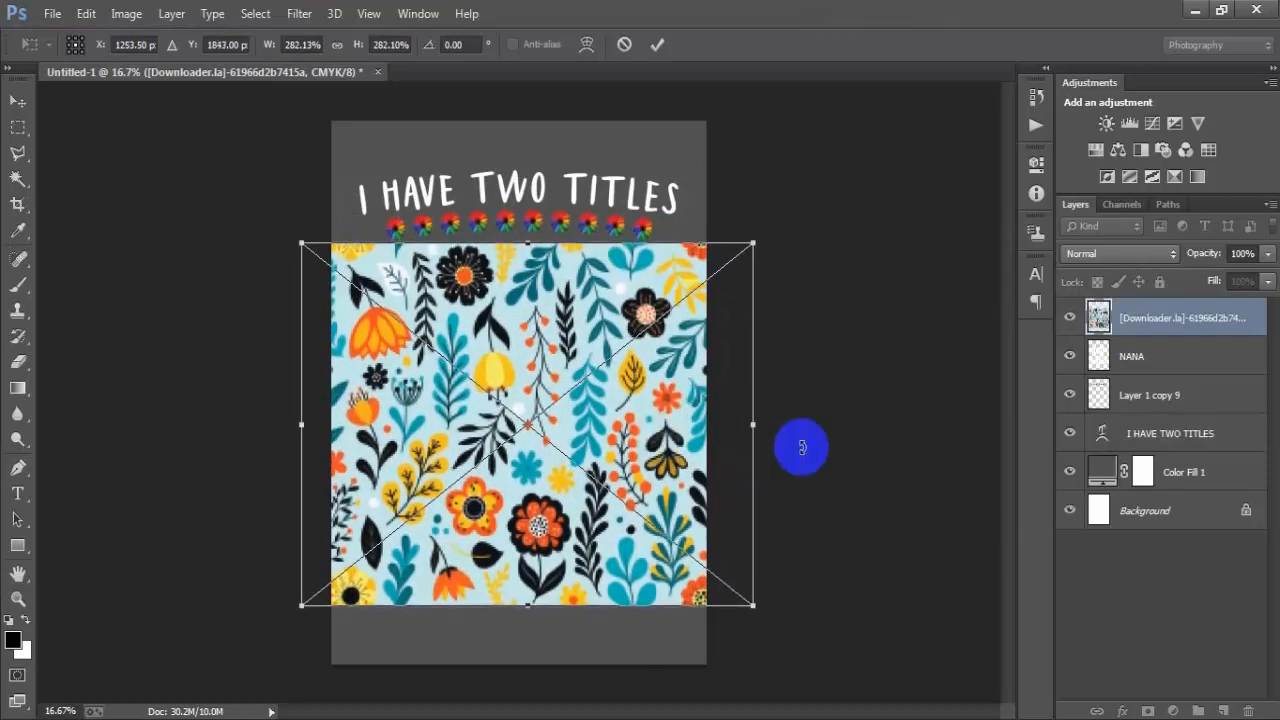
key(Up)
key(Up)
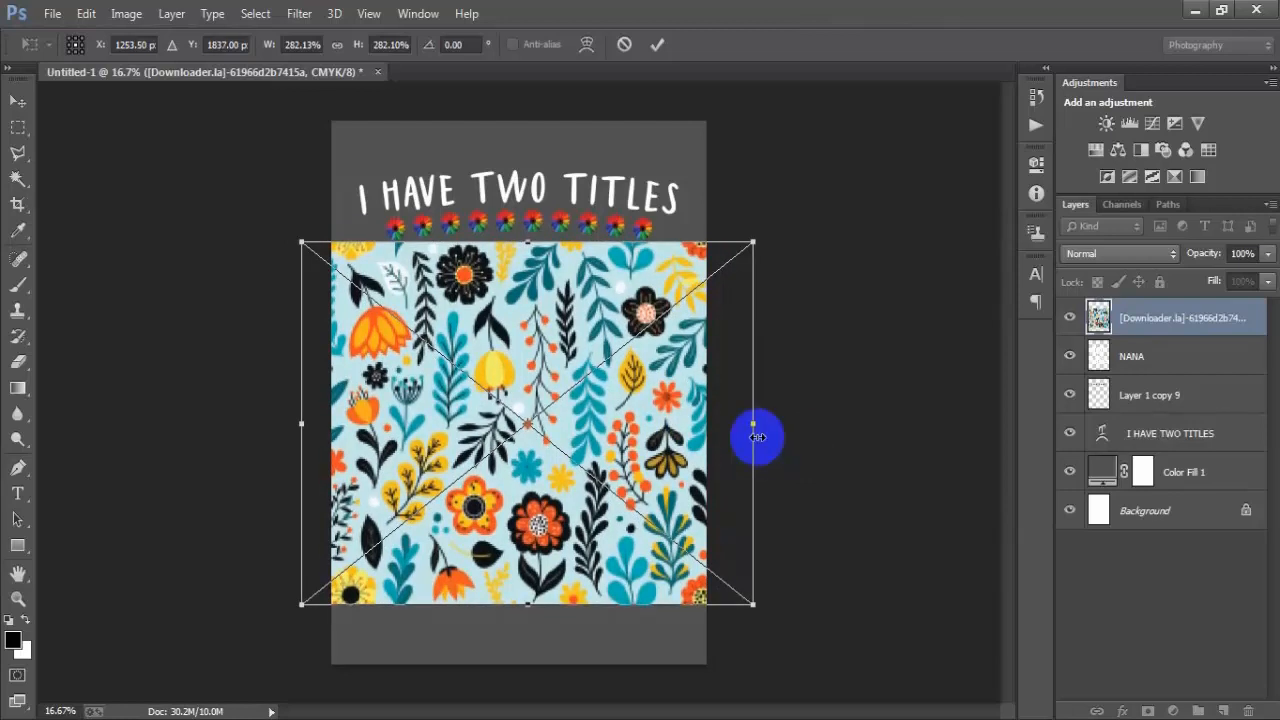
key(Left)
key(Left)
key(Left)
key(Left)
key(Left)
key(Left)
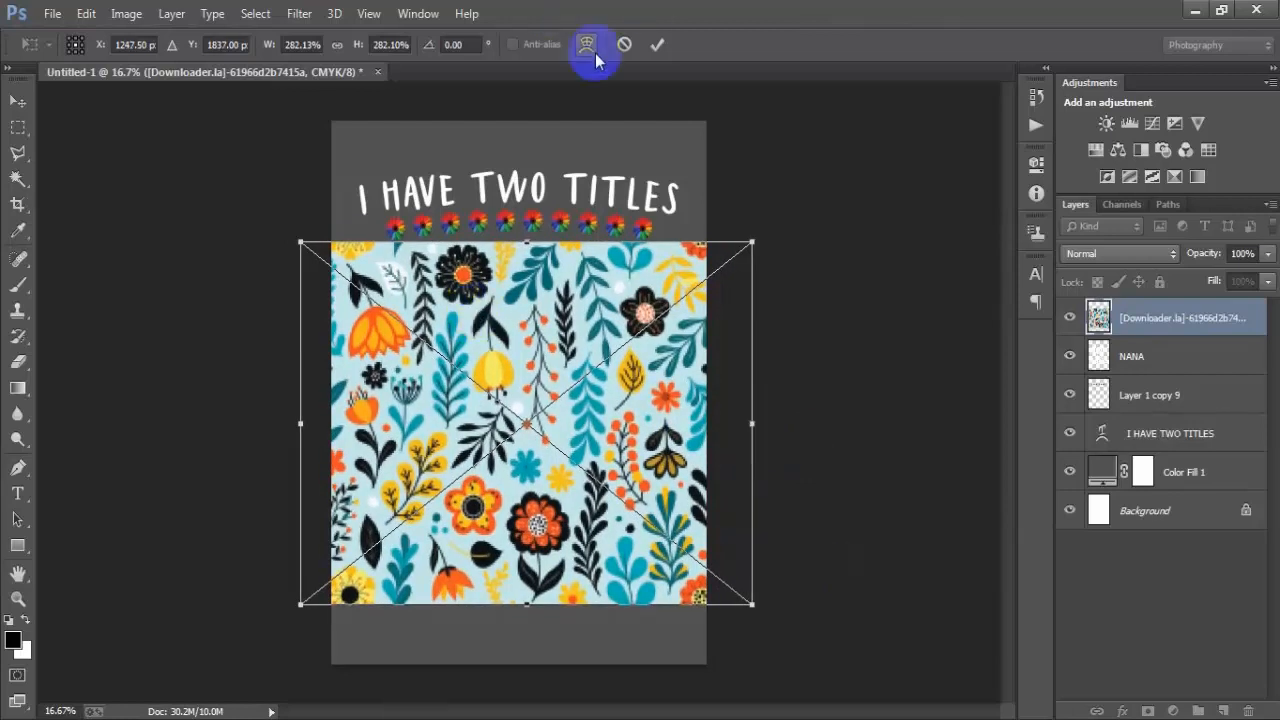
click(657, 45)
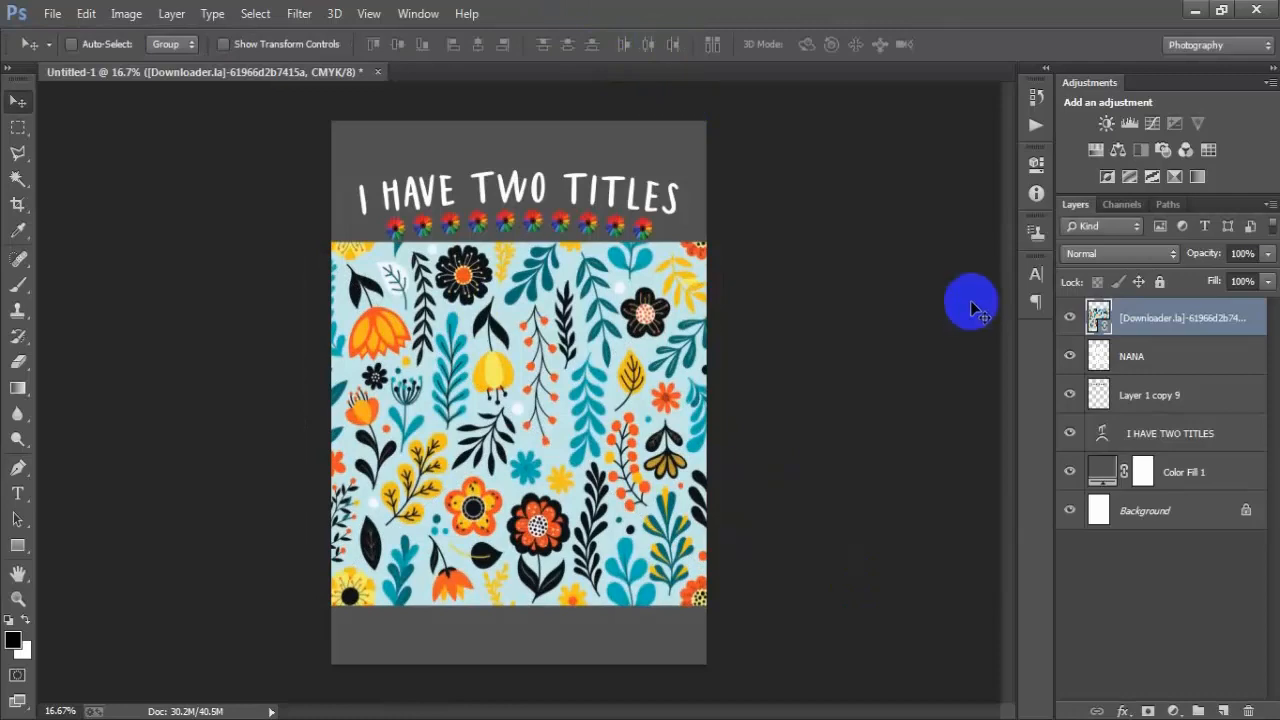
Rasterize the placed floral pattern layer and hide it.
right_click(1180, 332)
click(857, 368)
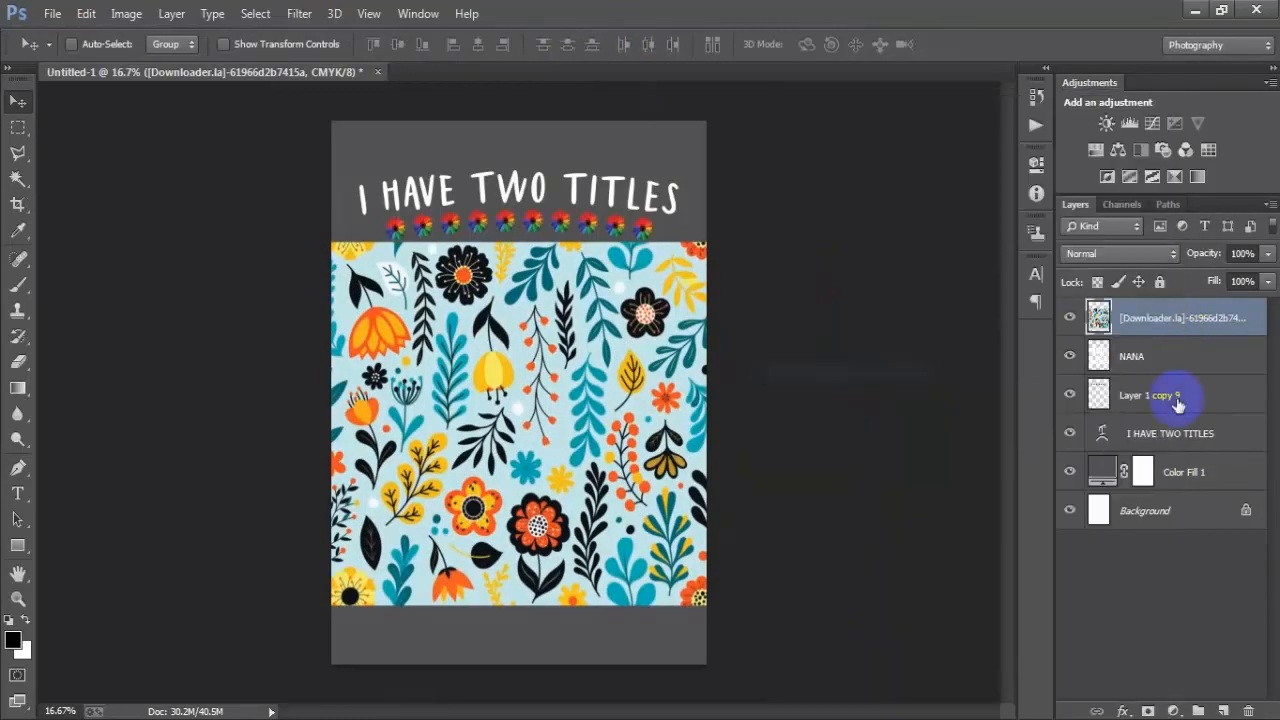
click(1175, 367)
click(1140, 318)
click(1069, 317)
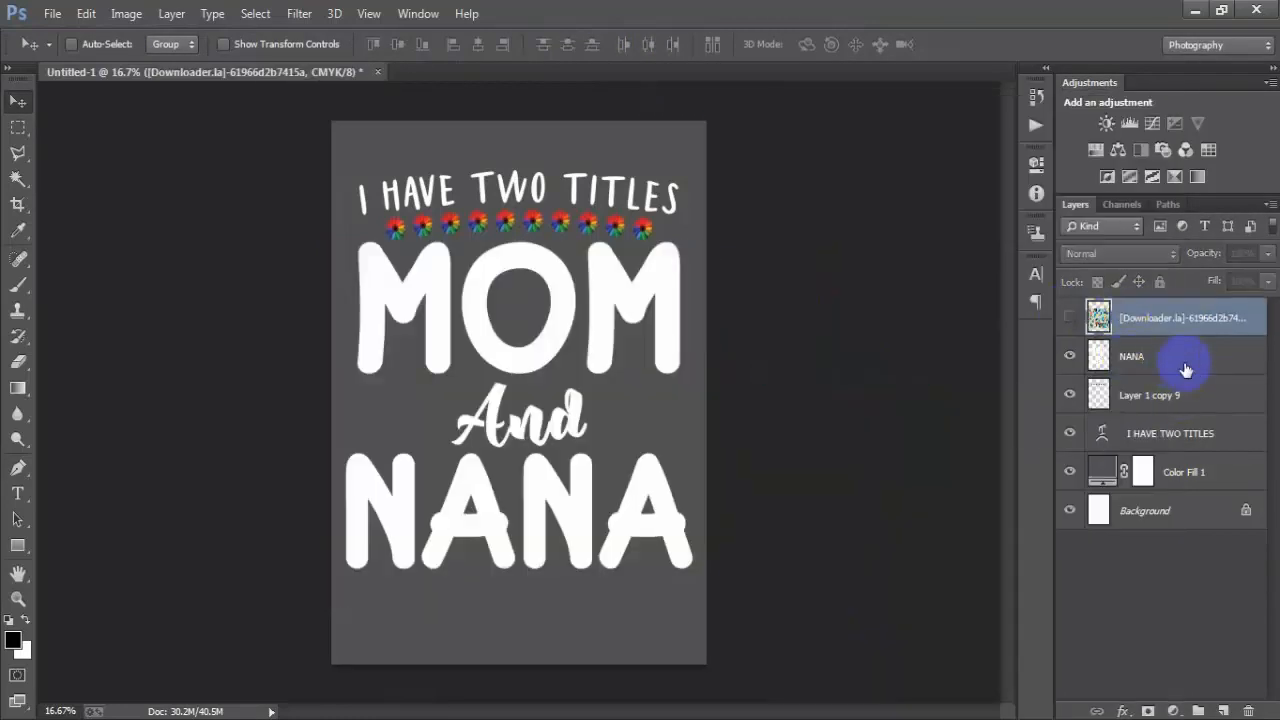
Load the outline of the merged "MOM And NANA" lettering layer as a selection.
click(1190, 362)
click(1070, 356)
click(1070, 356)
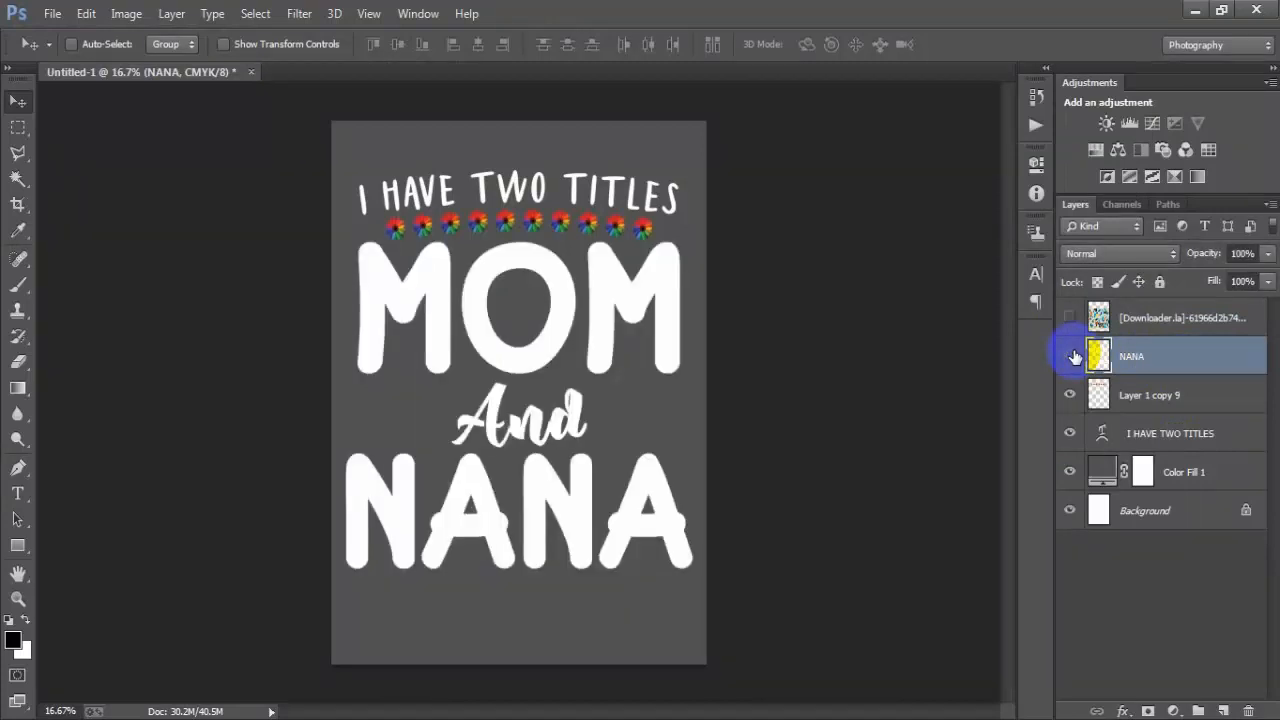
click(1070, 356)
click(1070, 356)
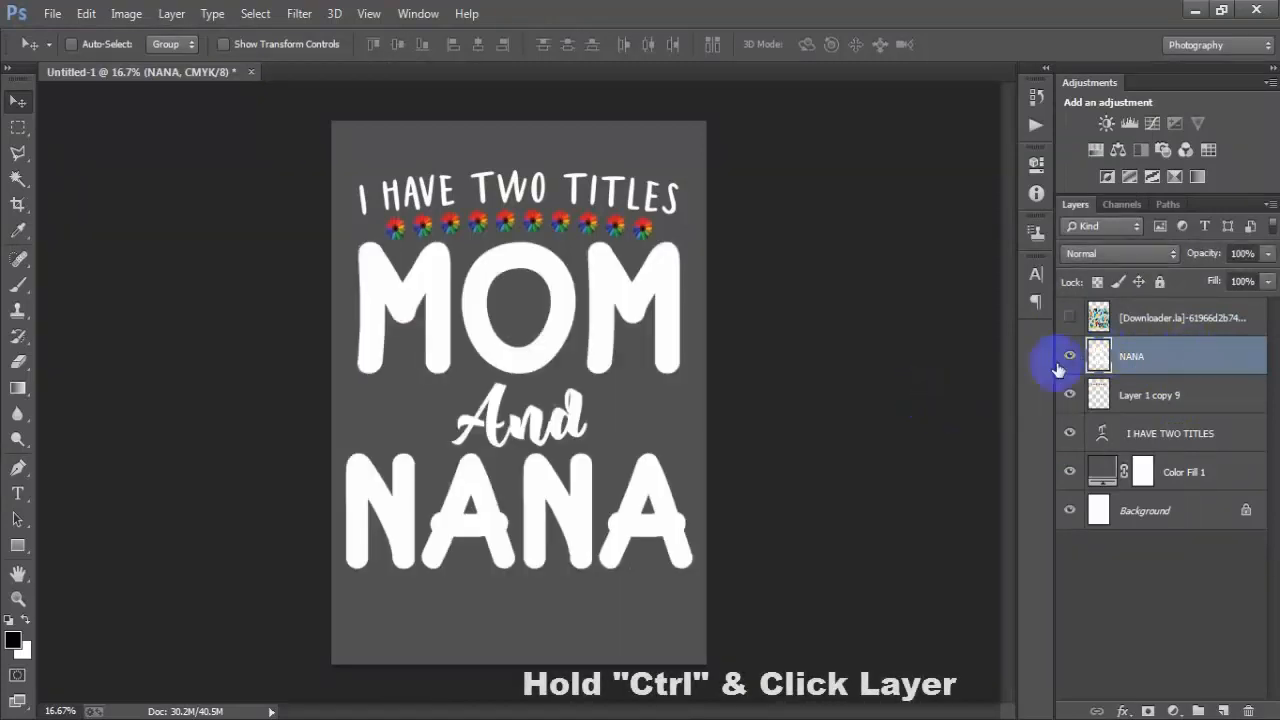
ctrl+click(1098, 356)
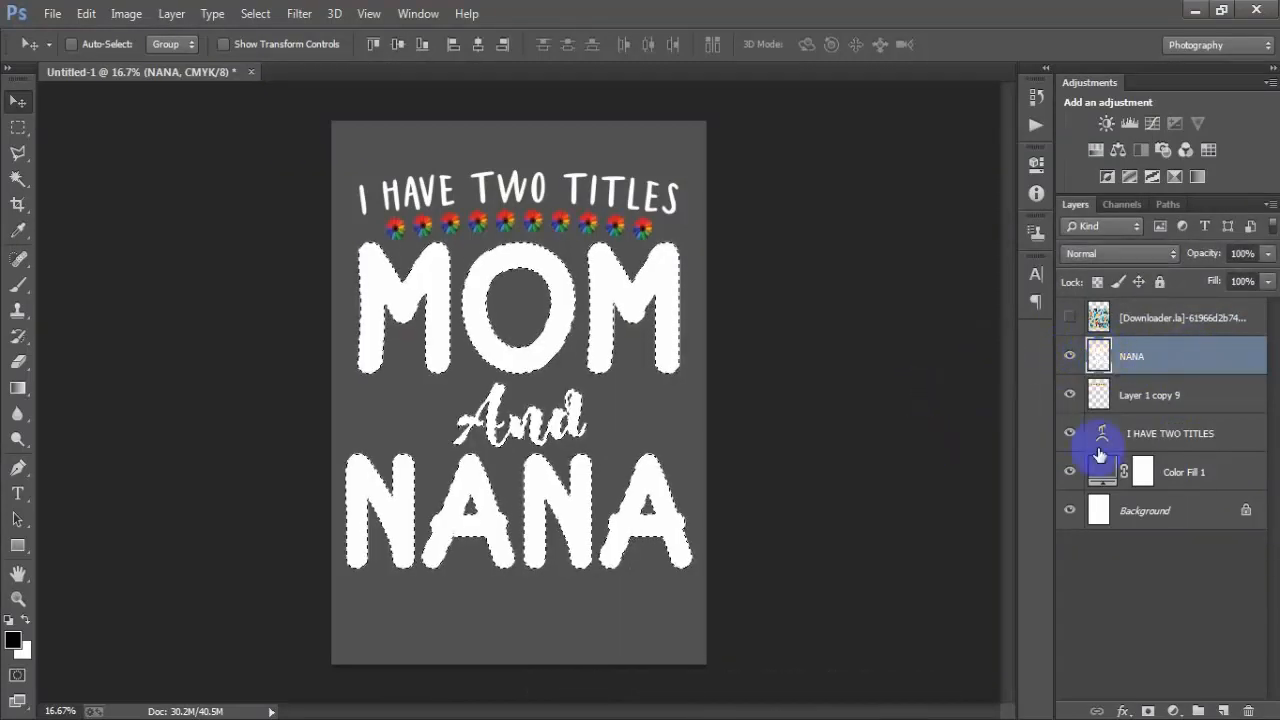
Show the floral pattern layer again and mask it to the lettering selection.
click(1187, 318)
click(1069, 318)
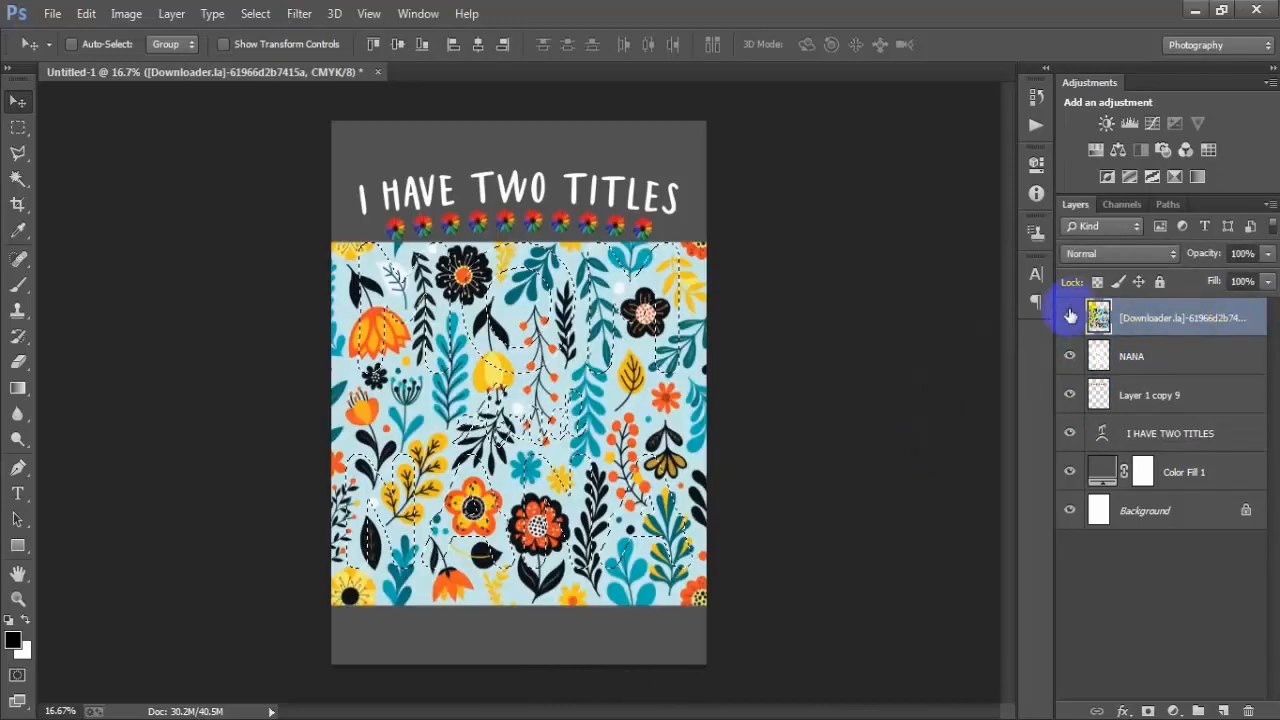
click(1147, 711)
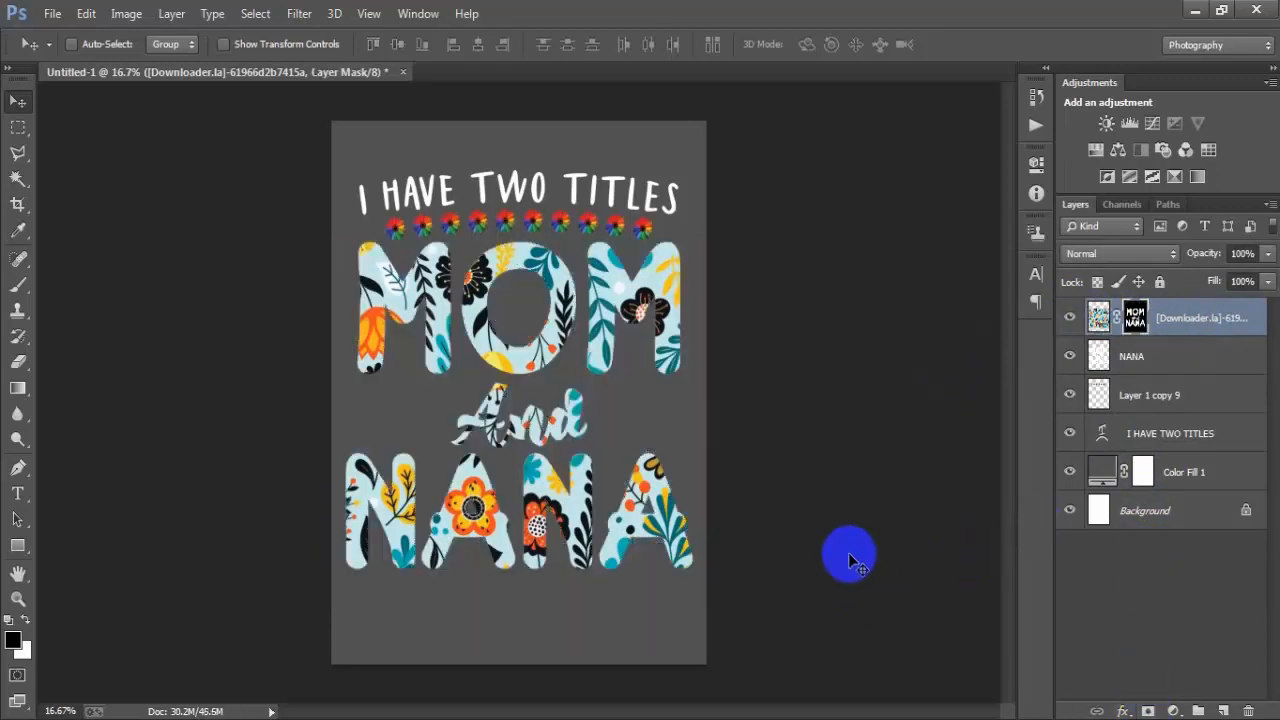
Apply the layer mask permanently to the floral pattern layer and check it by toggling the layer's visibility.
right_click(1138, 318)
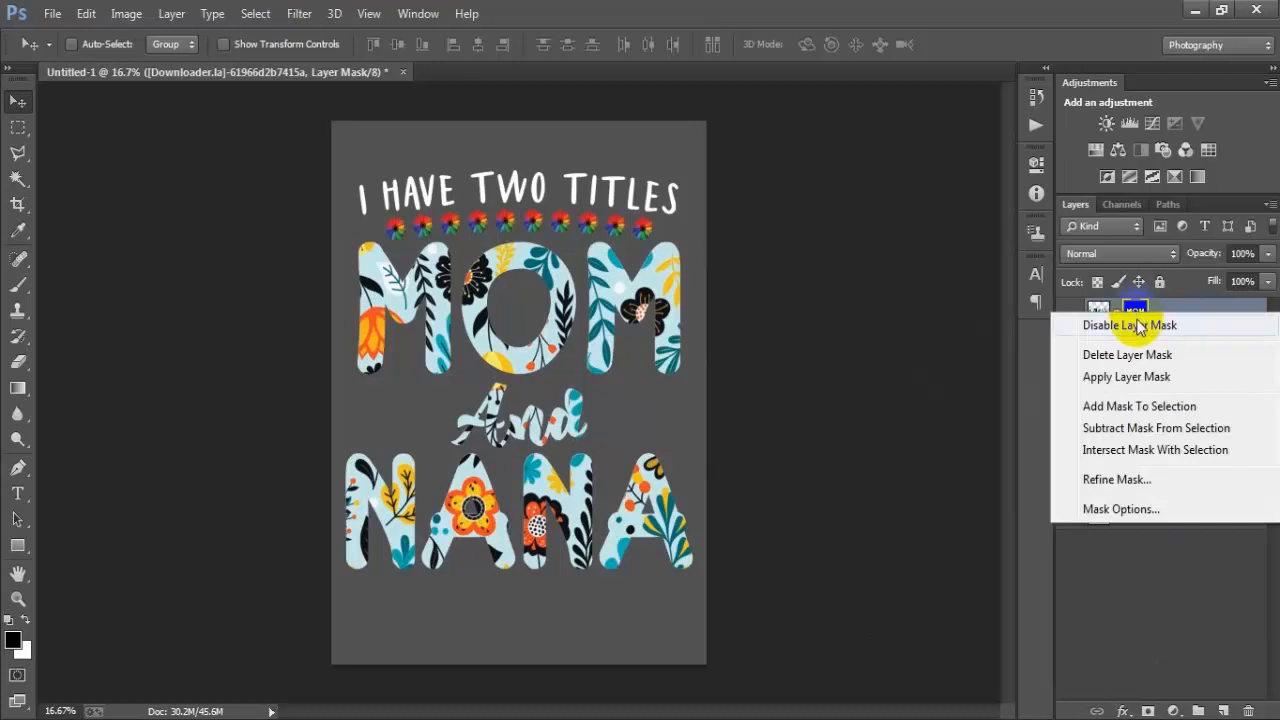
click(1156, 373)
click(1070, 318)
click(1070, 318)
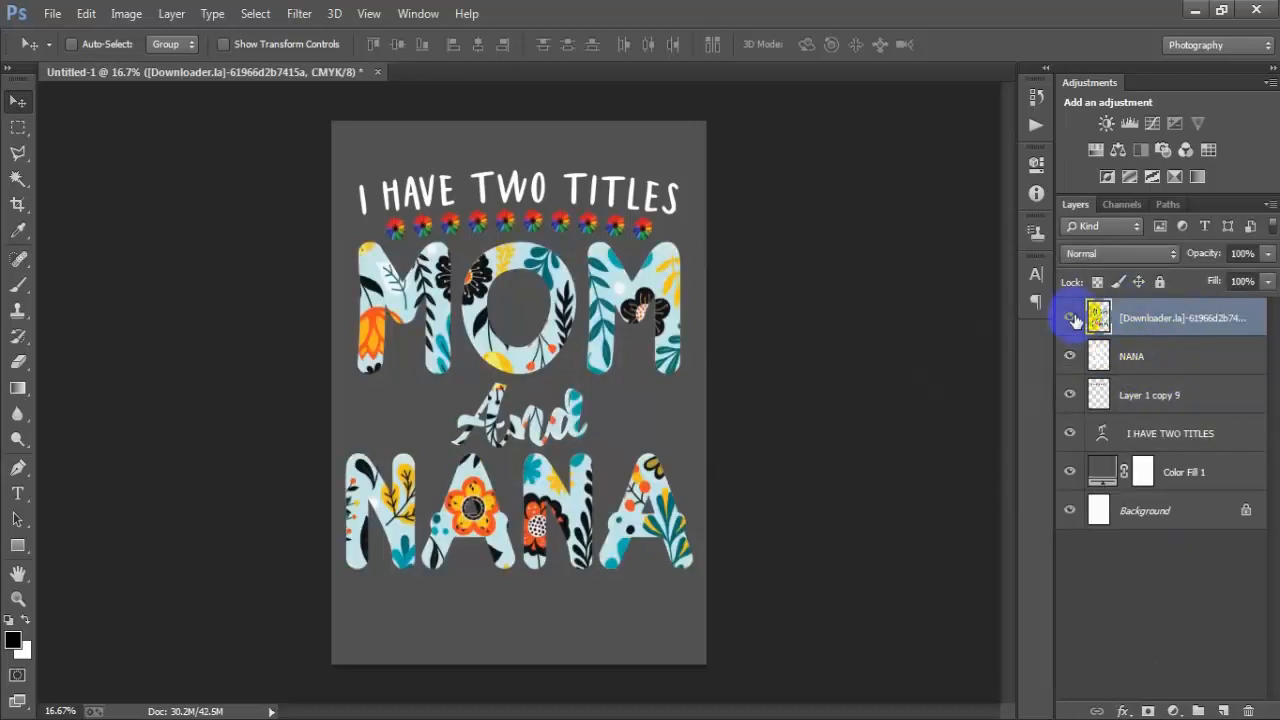
click(1070, 318)
click(1070, 318)
Merge the cut-out floral pattern layer with the "NANA" lettering layer beneath it.
shift+click(1145, 356)
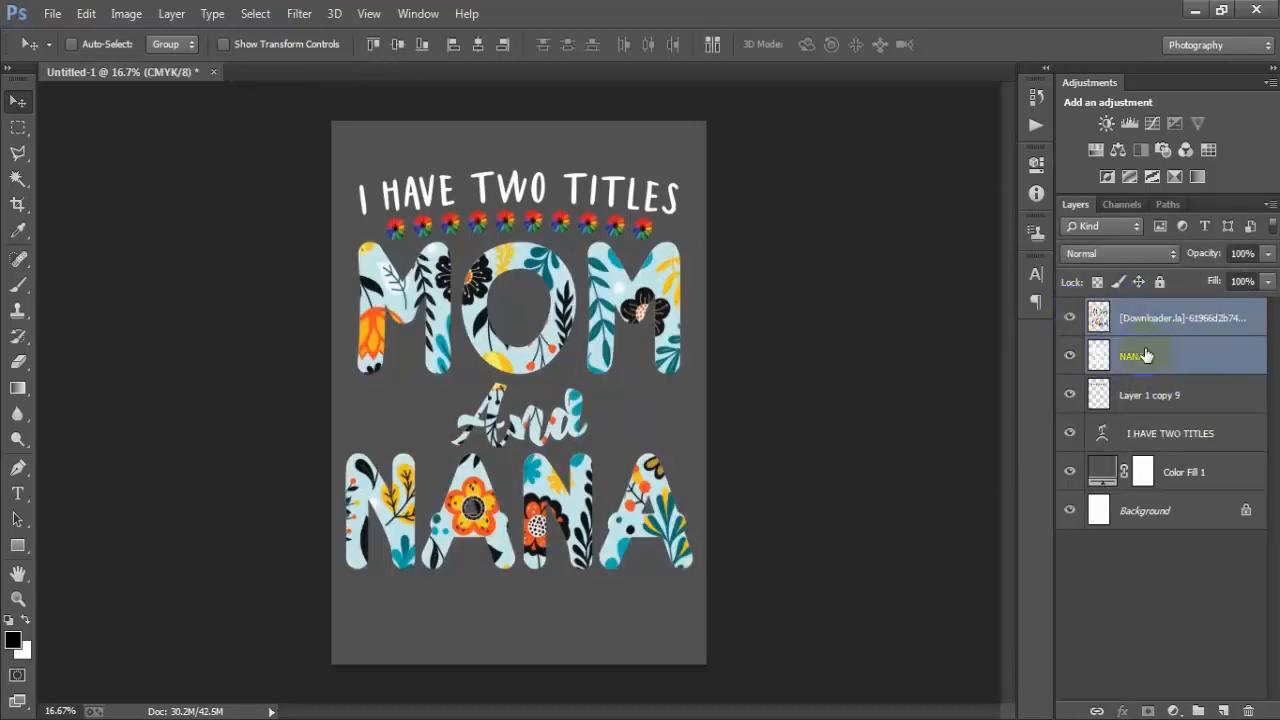
key(ctrl+e)
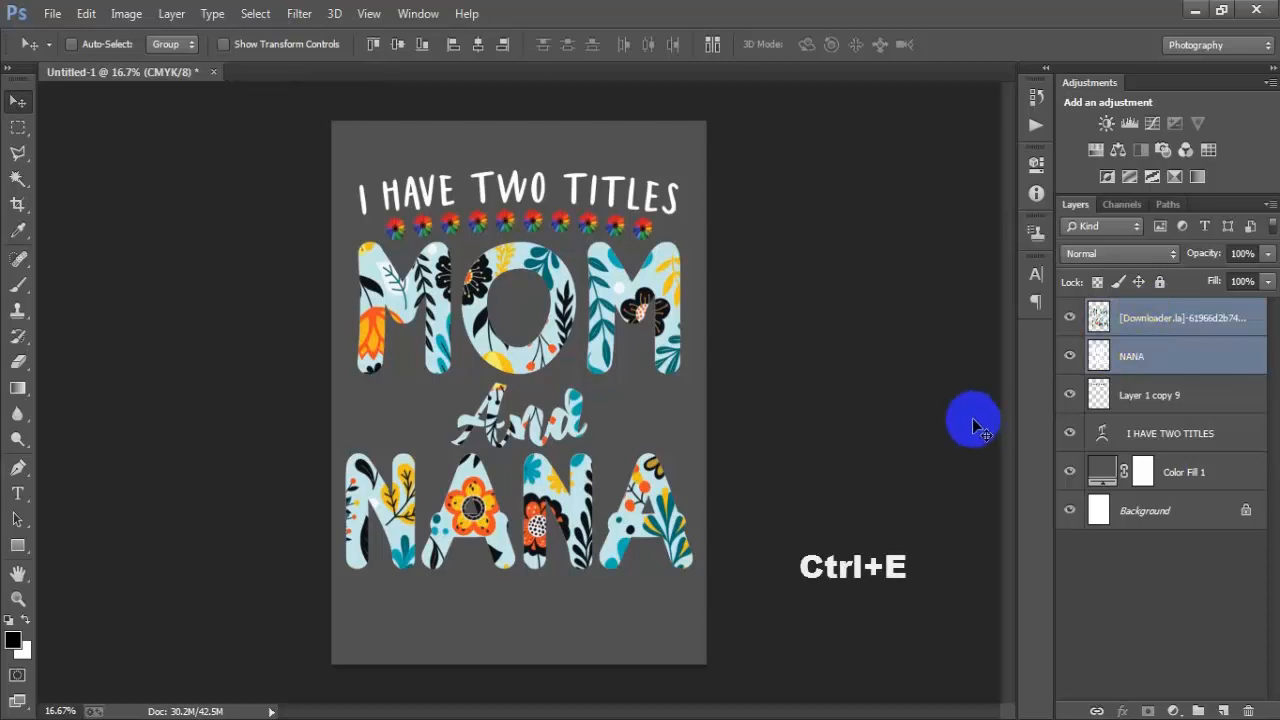
click(1070, 318)
click(1070, 318)
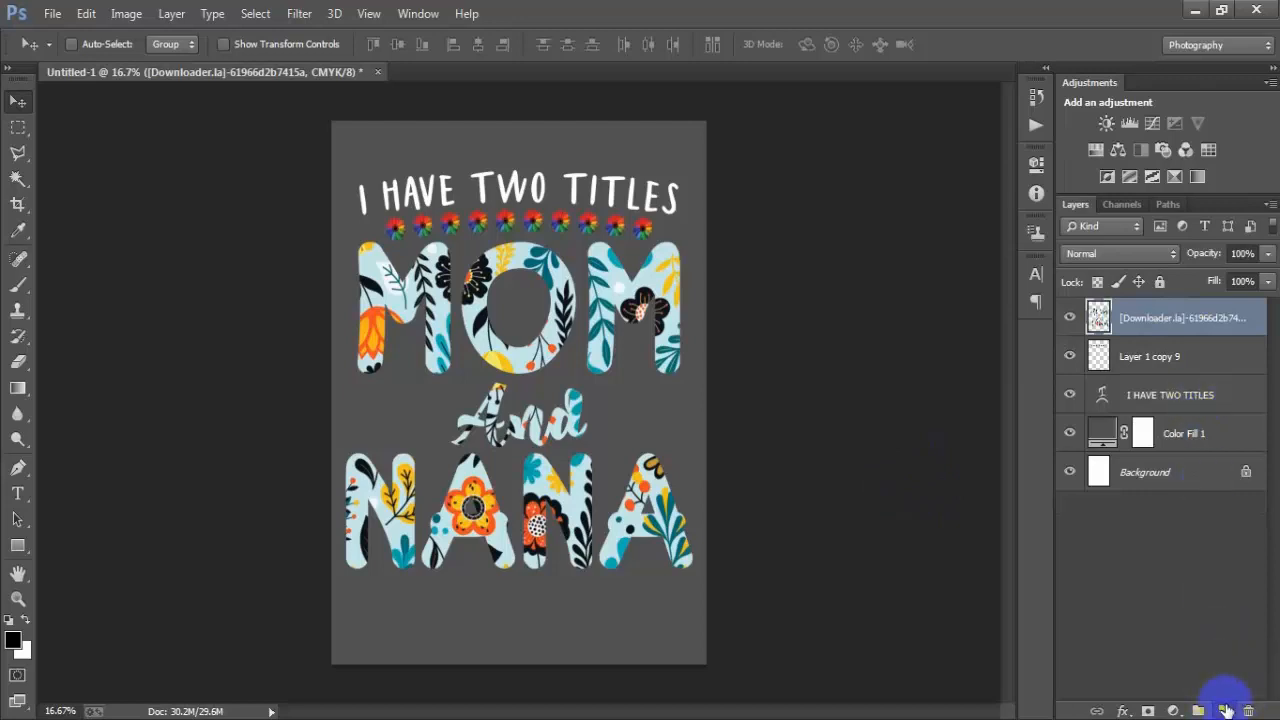
Add the text "AND I ROCK THEM BOTH" on a new layer and move it beneath "NANA".
click(1226, 710)
click(19, 494)
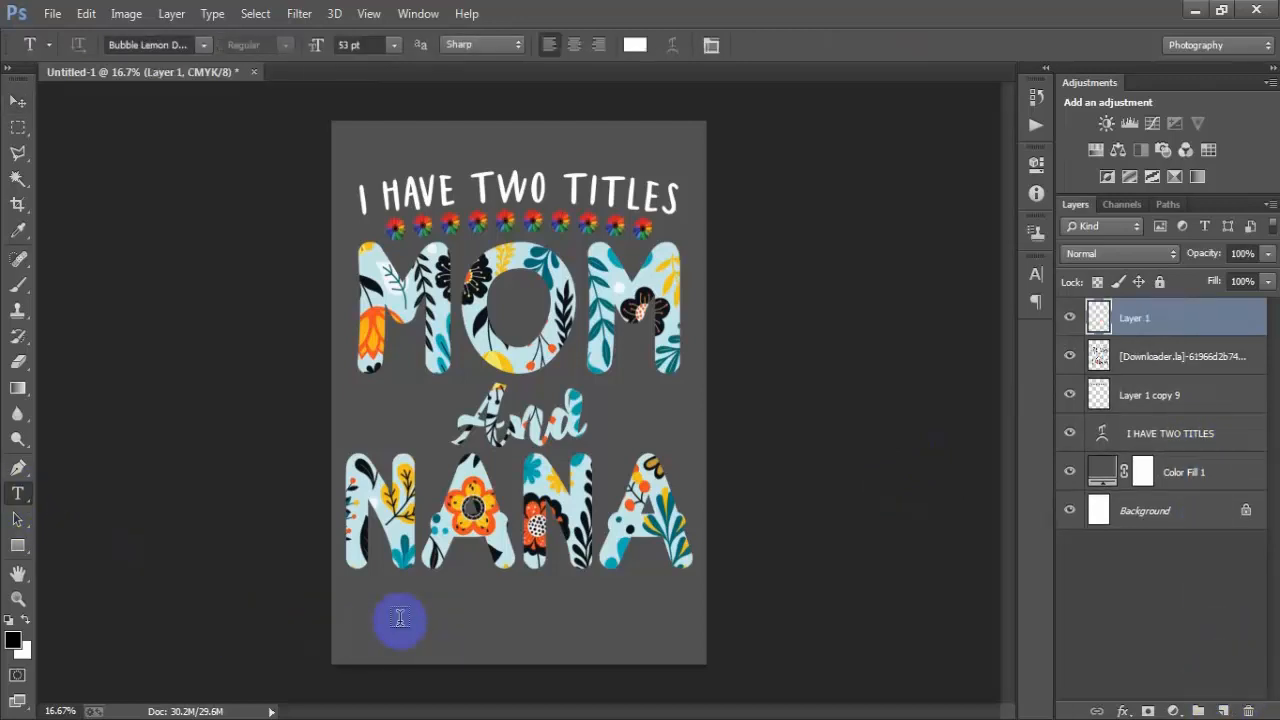
click(638, 628)
text(AND I ROCK THEM BOTH)
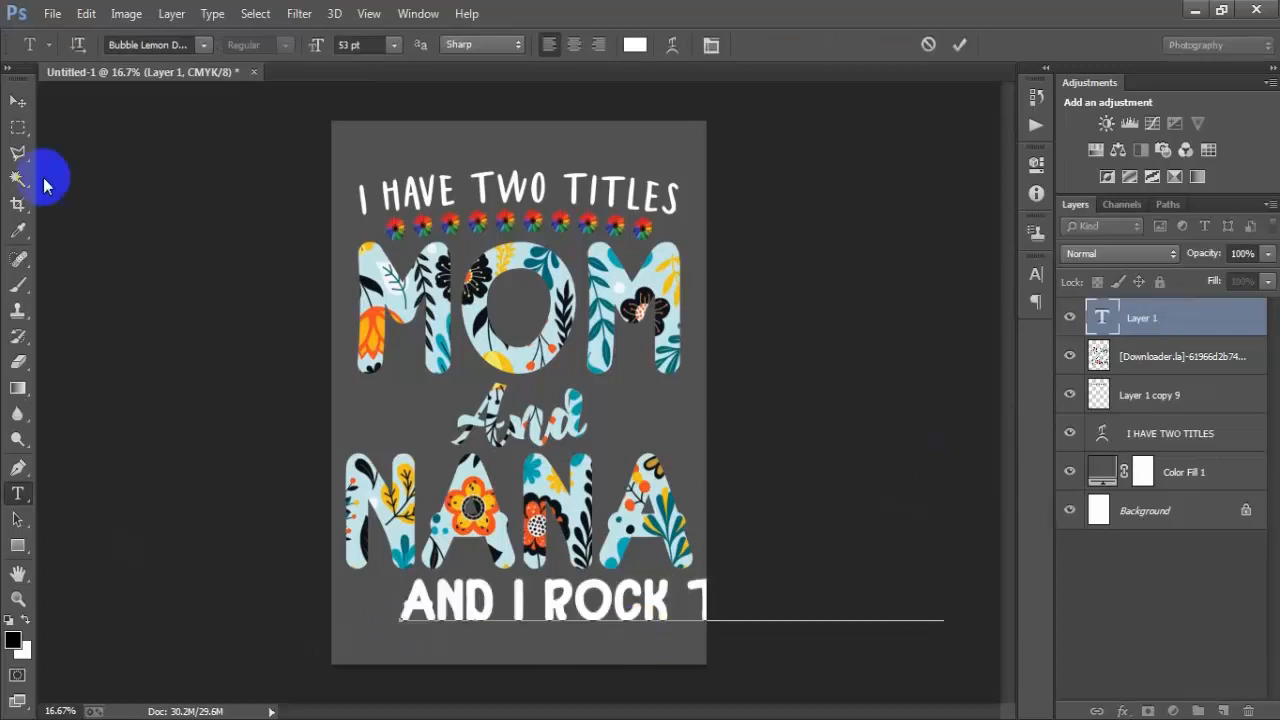
click(18, 101)
drag(530, 632, 432, 638)
Set the "AND I ROCK THEM BOTH" text to the Felichiya Collection font and move it to the middle beneath "NANA".
click(1036, 274)
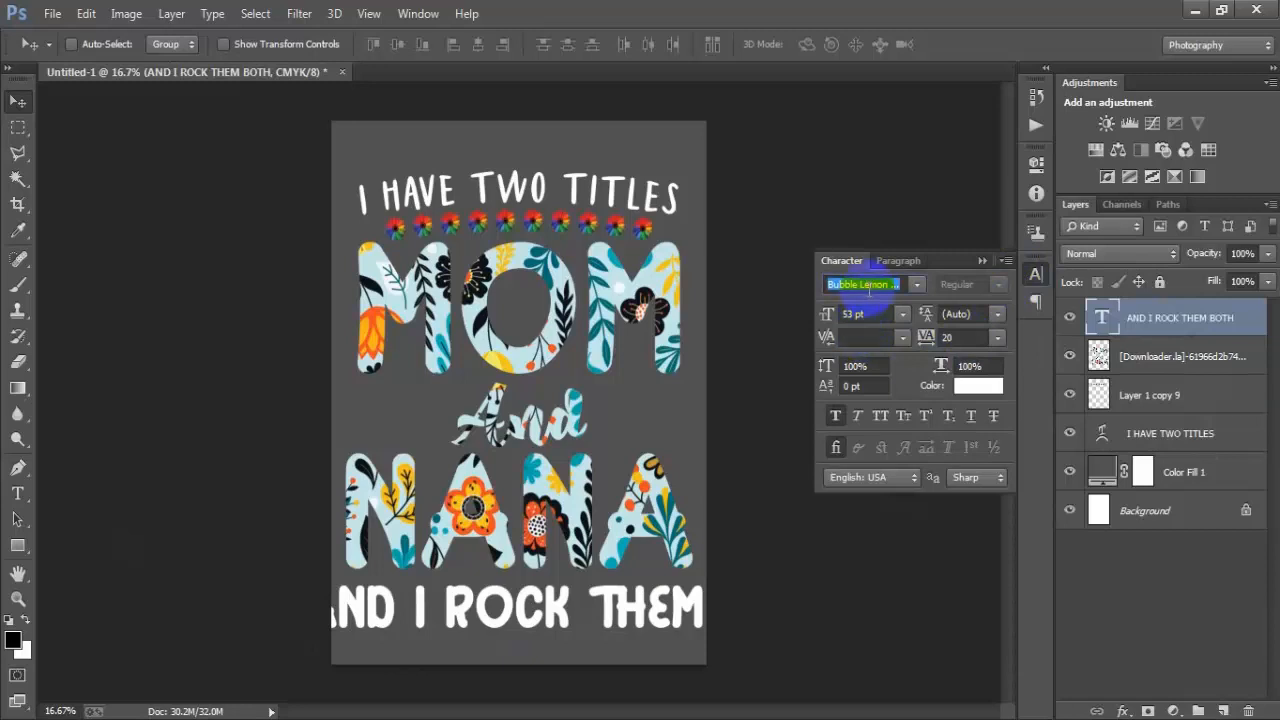
text(F)
text(elichiya Collec)
key(Return)
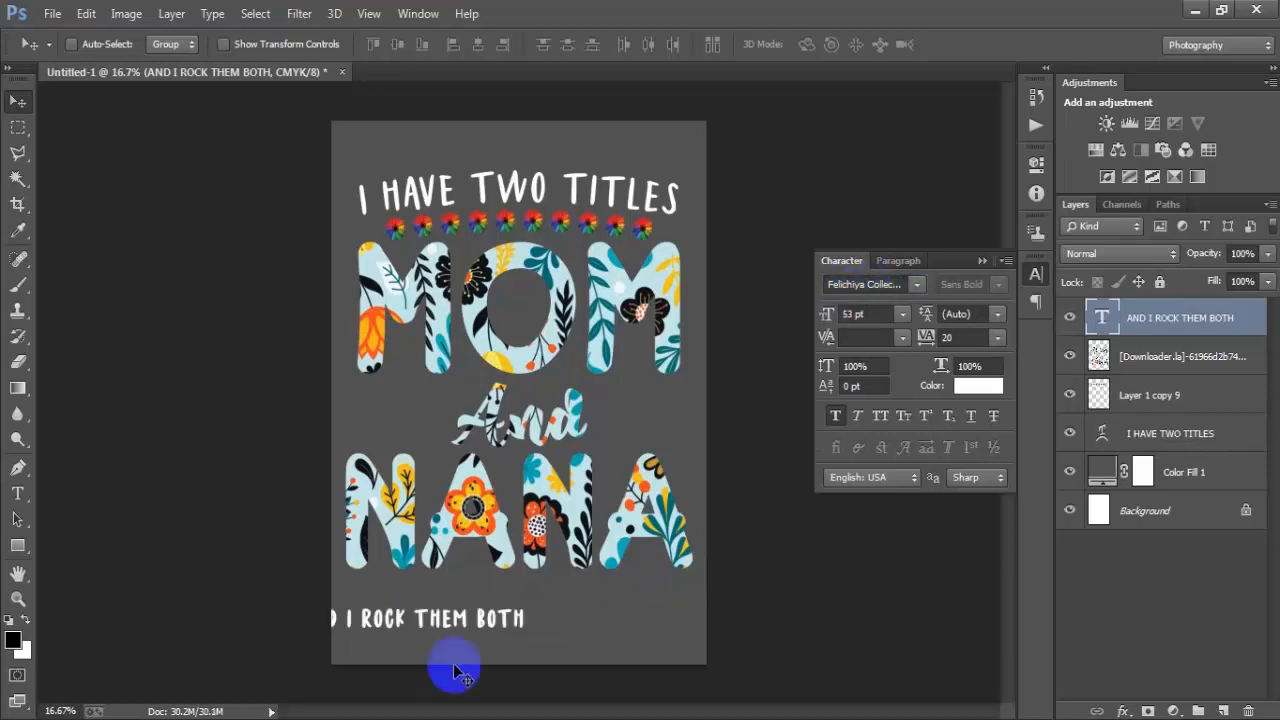
drag(455, 672, 527, 608)
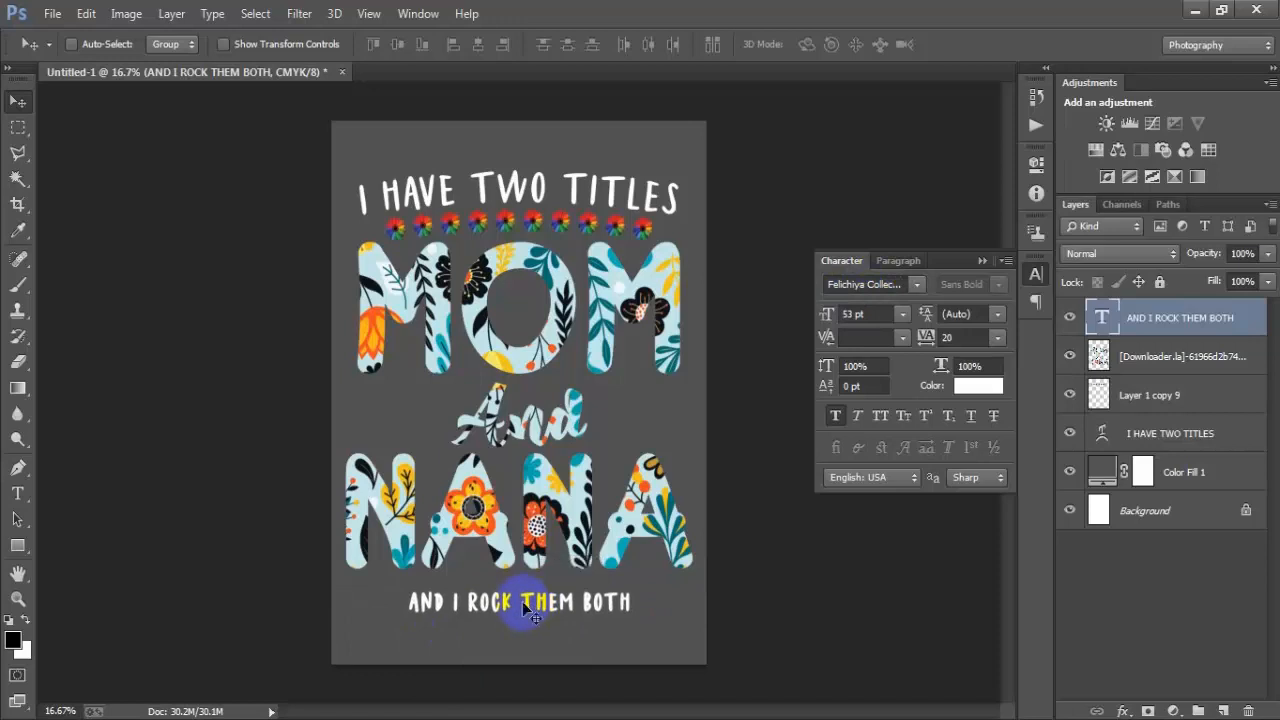
Scale "AND I ROCK THEM BOTH" proportionally to about 157% to match the width of "NANA", and nudge it slightly upward.
key(ctrl+t)
drag(632, 612, 696, 623)
key(Up)
key(Up)
key(Up)
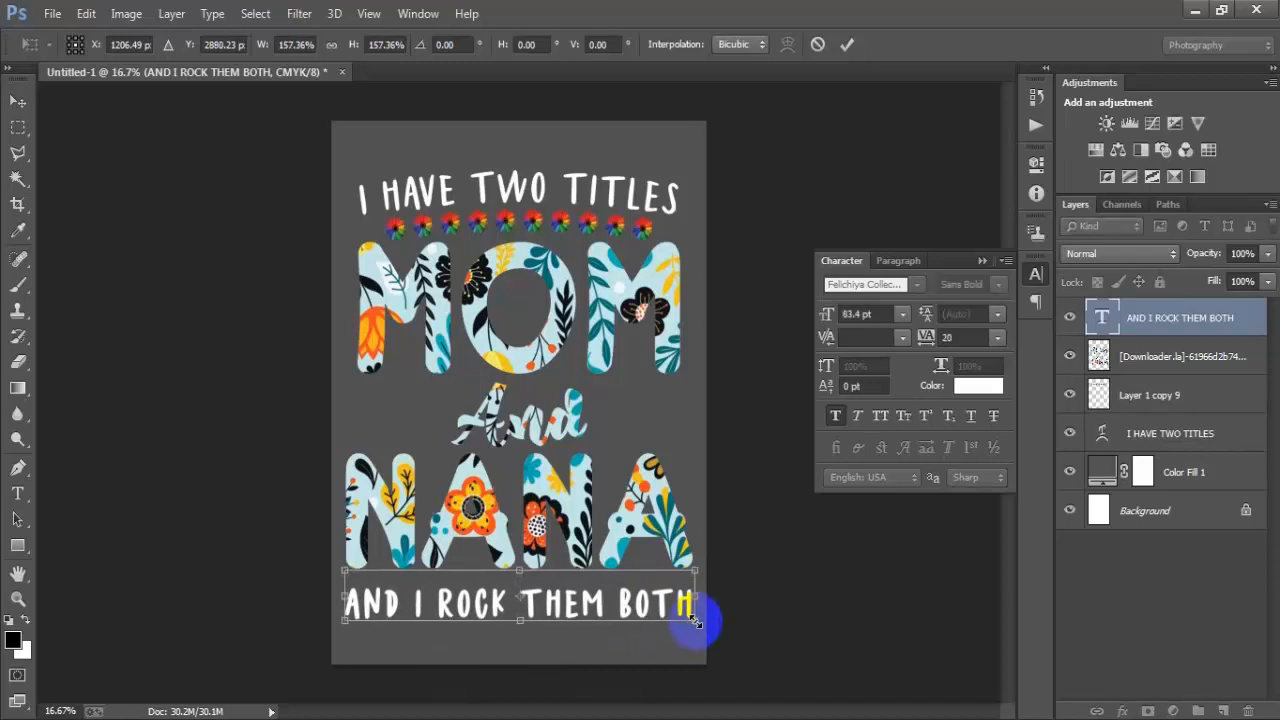
click(846, 46)
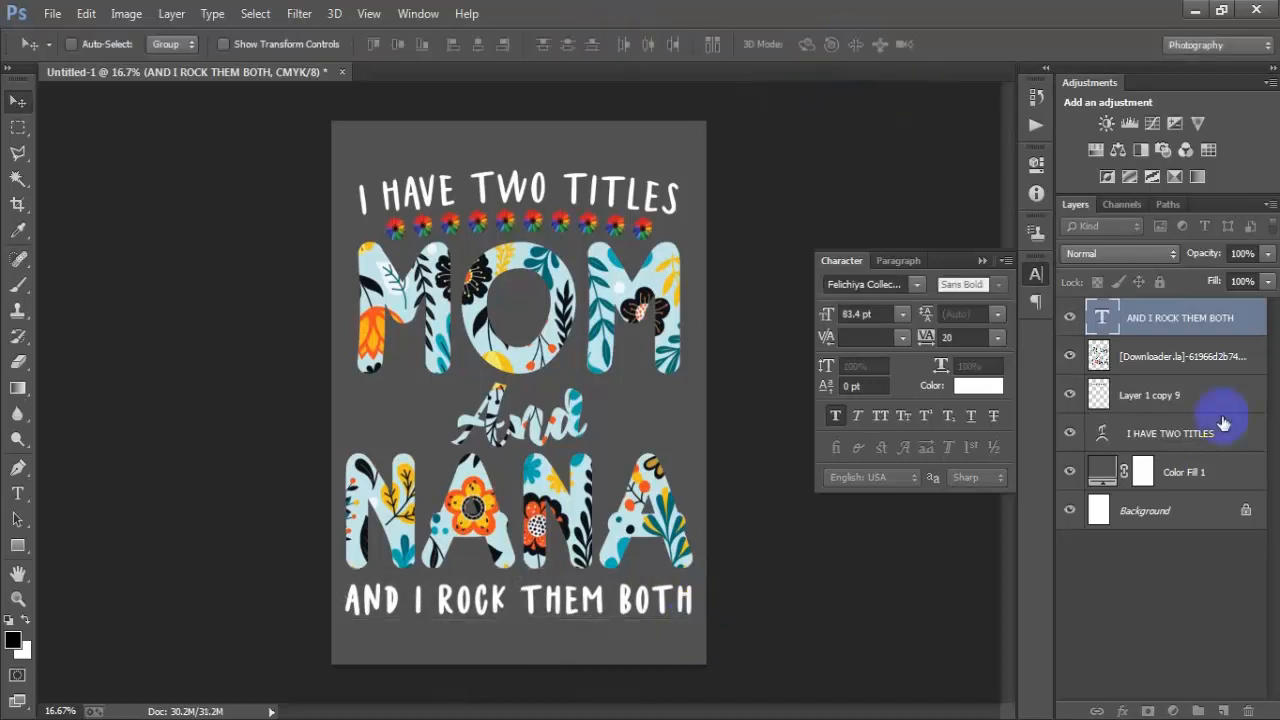
Centre the "AND I ROCK THEM BOTH" text horizontally on the Background layer.
ctrl+click(1203, 509)
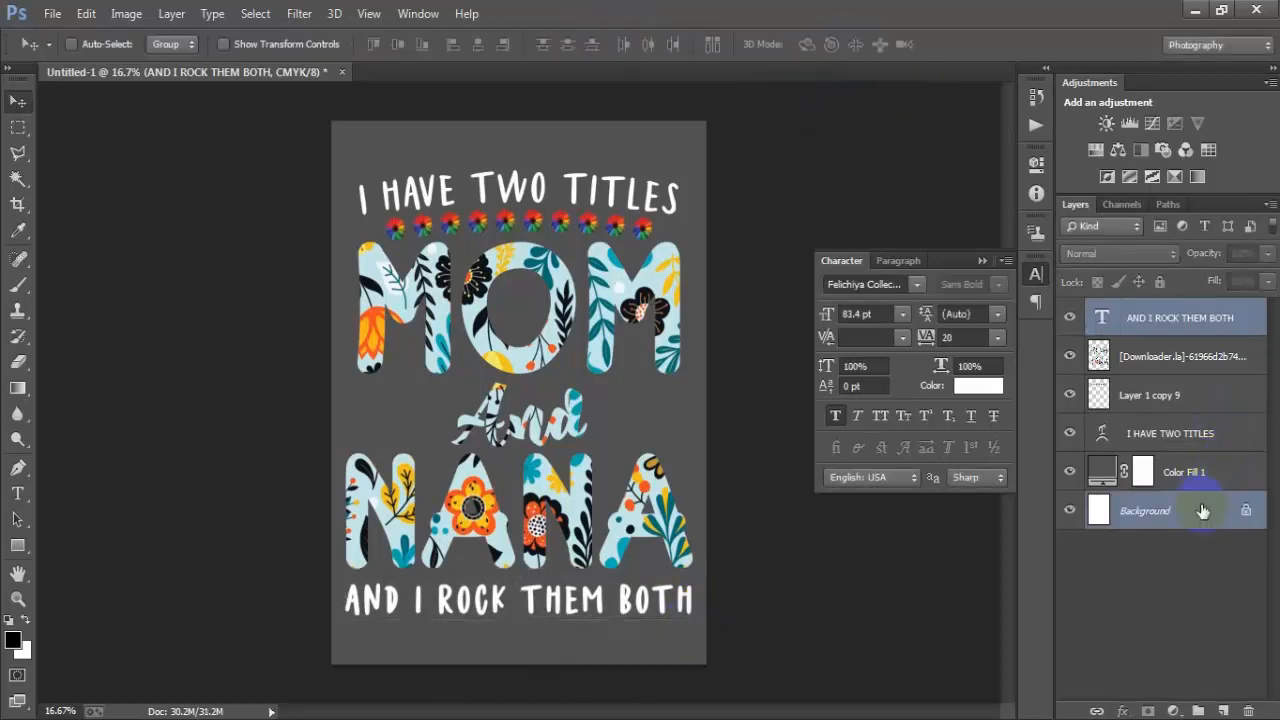
click(479, 45)
click(1186, 320)
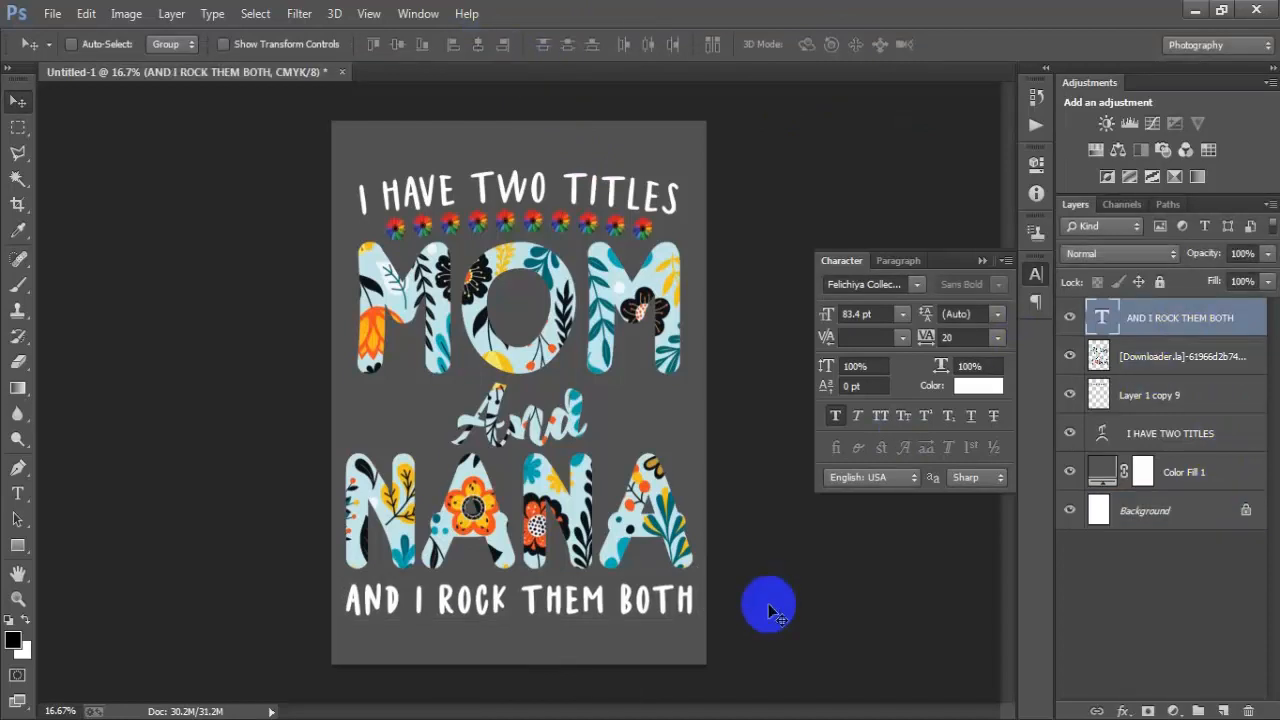
Nudge "AND I ROCK THEM BOTH" upward until it sits closely beneath "NANA".
key(Up)
key(Up)
key(Up)
key(Up)
key(Up)
key(Up)
key(Up)
key(Up)
key(Up)
key(Up)
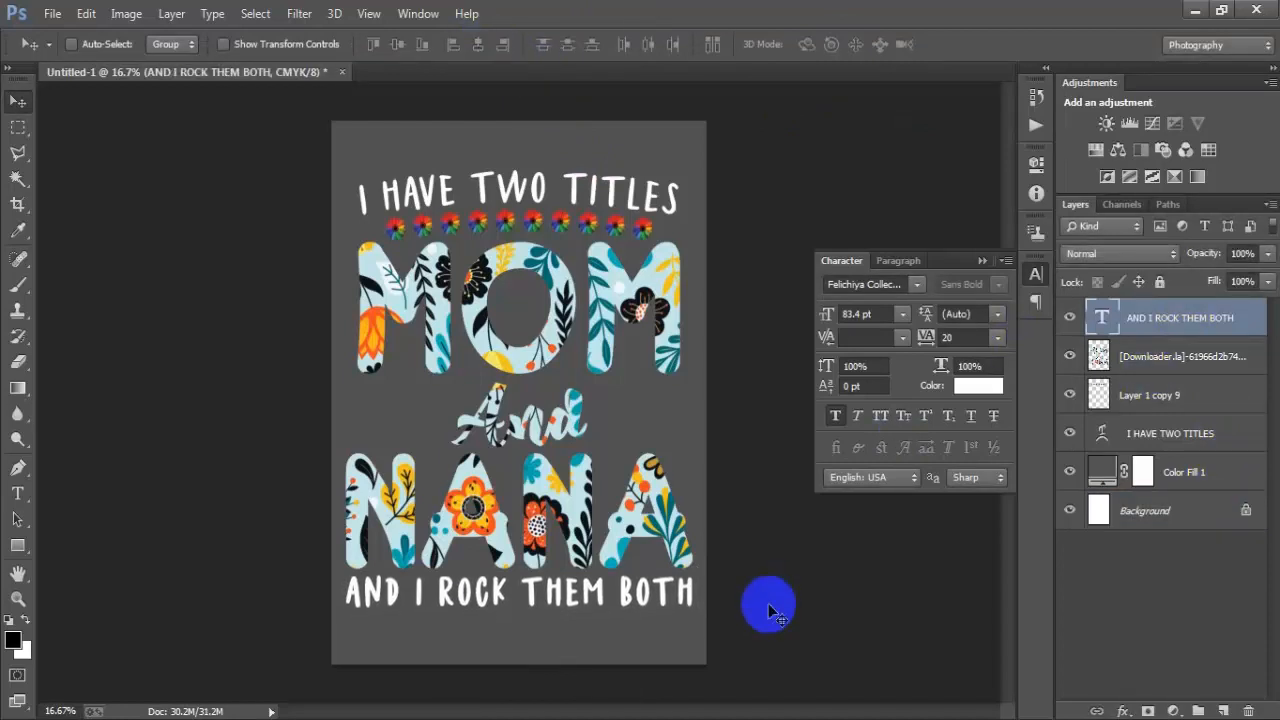
key(Up)
key(Up)
key(Up)
key(Up)
key(Up)
key(Up)
key(Up)
key(Up)
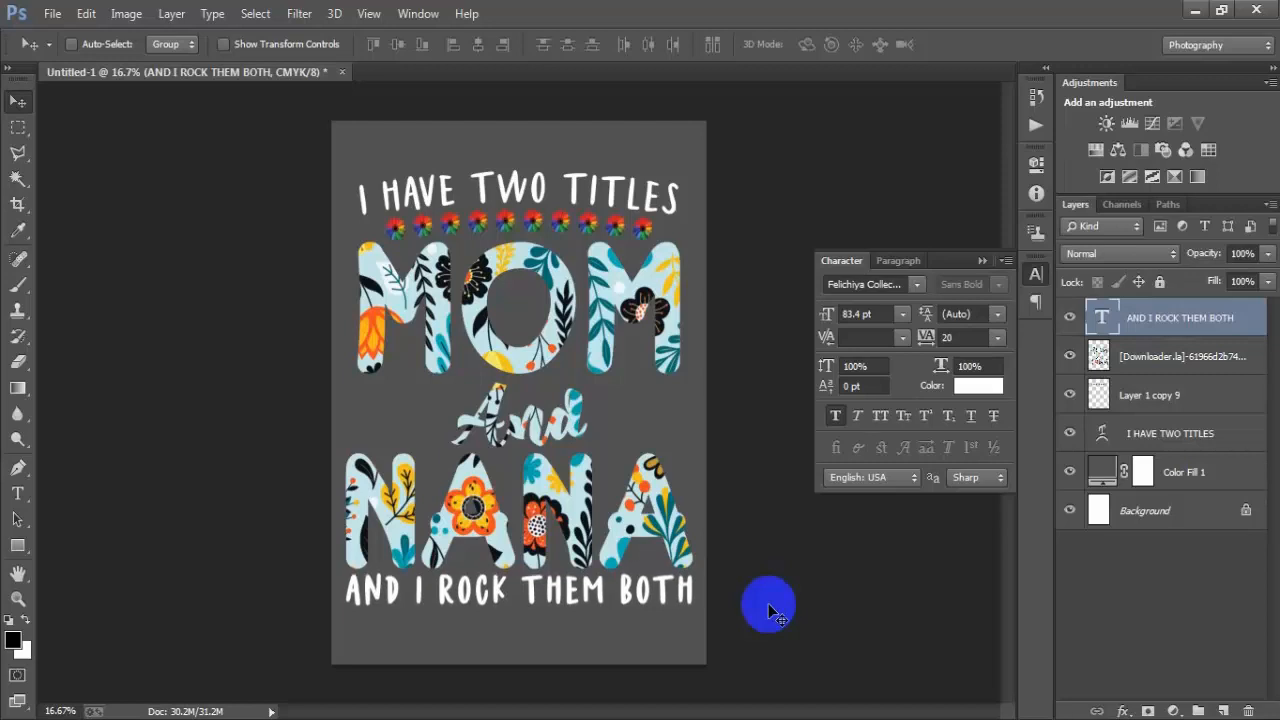
click(982, 261)
Open the [Downloader EPS file of arrows, rasterized at 300 pixels/inch, and dock it as a document tab.
click(52, 14)
click(57, 48)
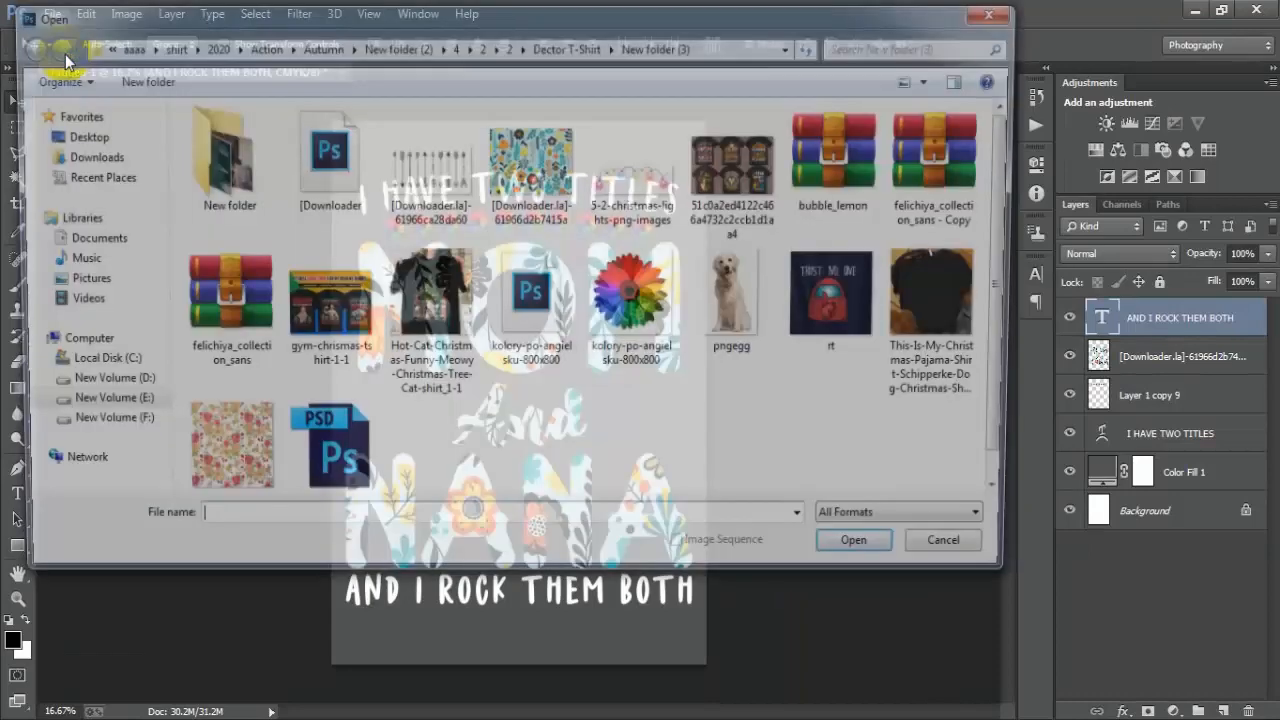
click(323, 160)
click(866, 556)
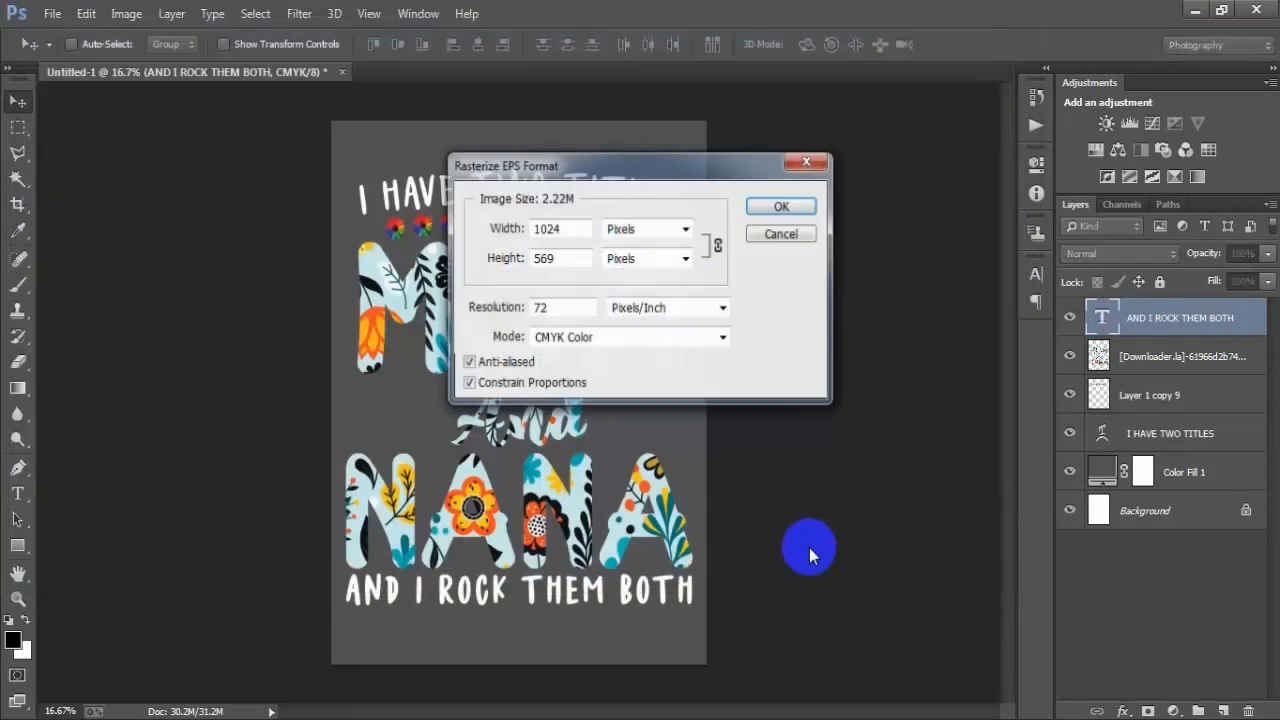
drag(571, 306, 458, 317)
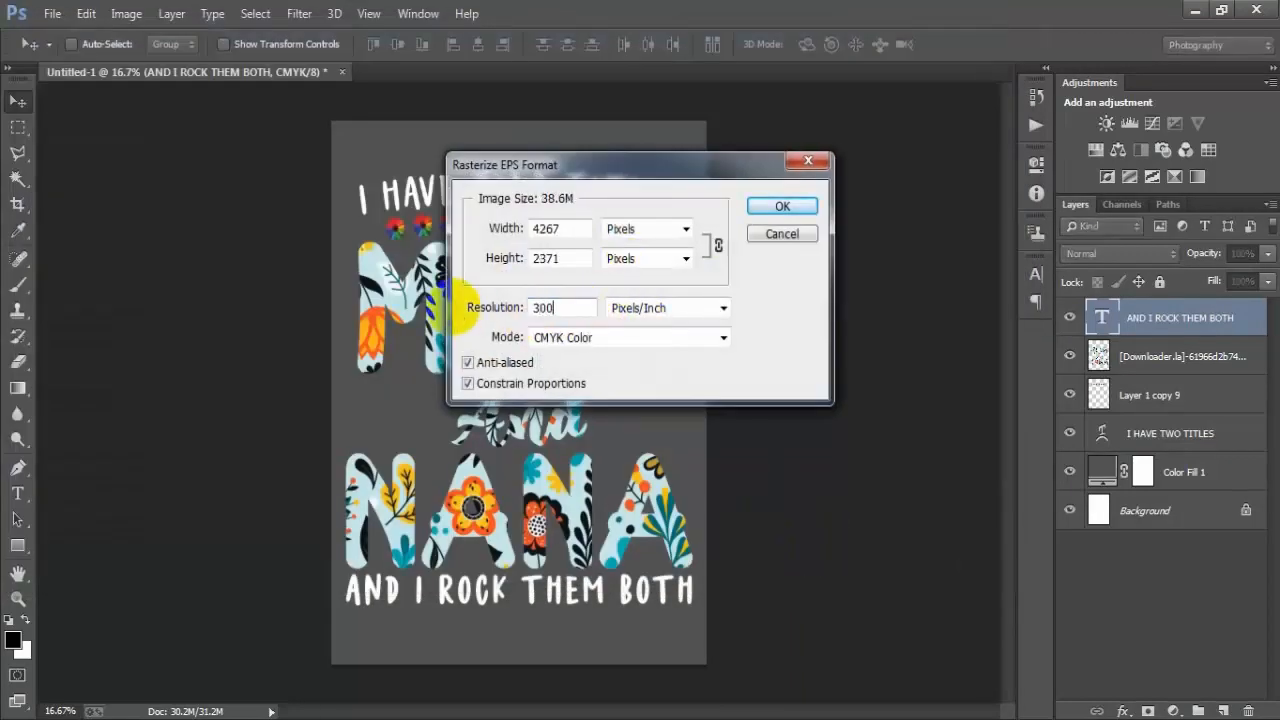
text(300)
key(Return)
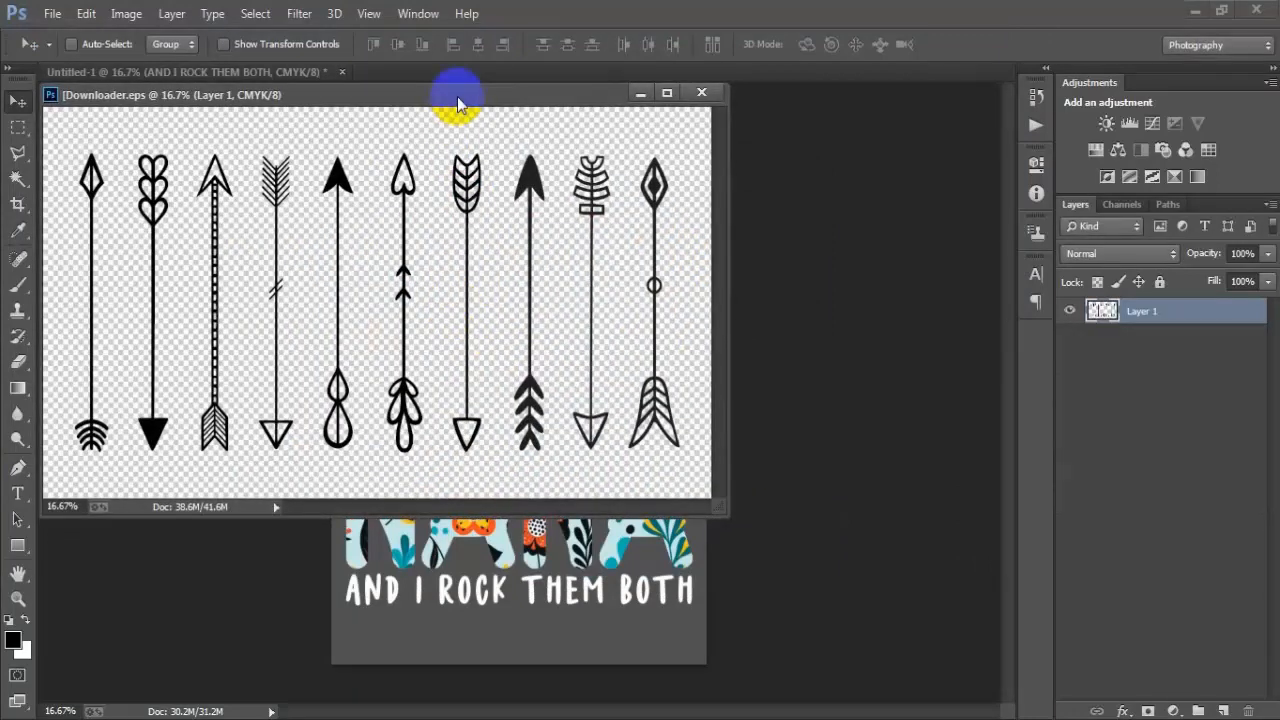
drag(457, 98, 636, 77)
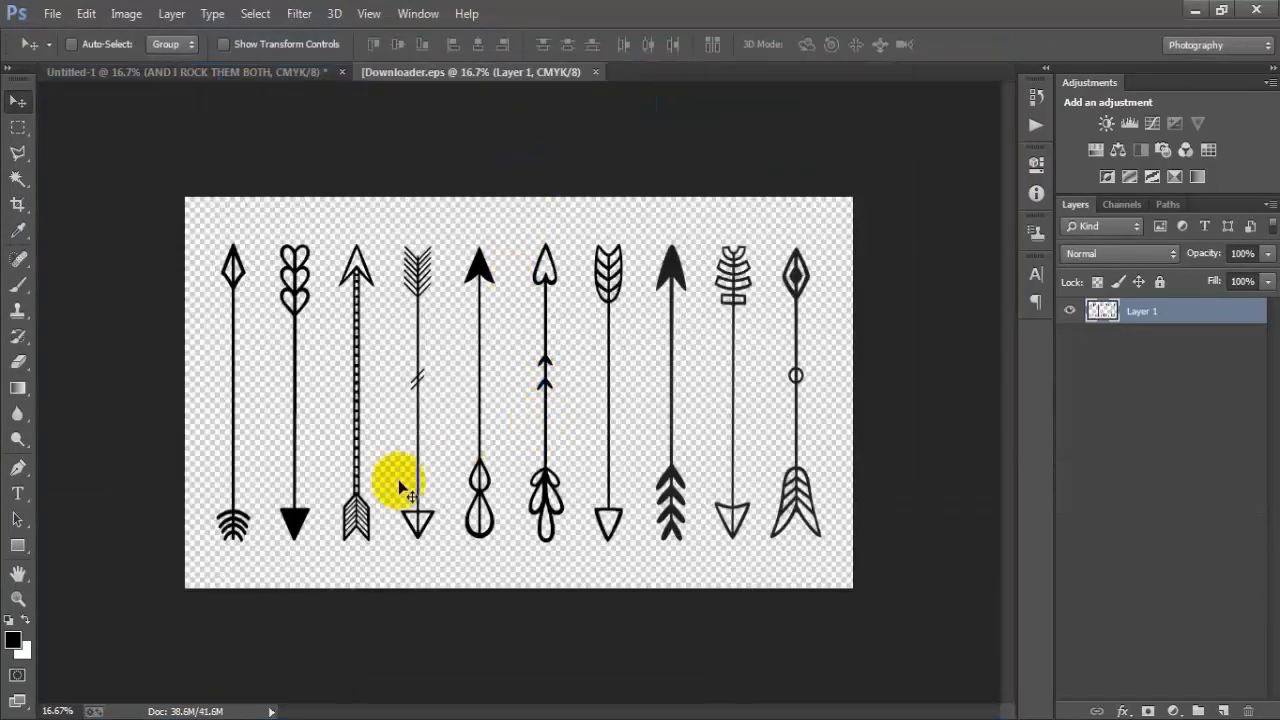
Select the first arrow with the diamond-shaped head and copy it into the t-shirt design as a new layer.
click(18, 127)
drag(137, 194, 266, 600)
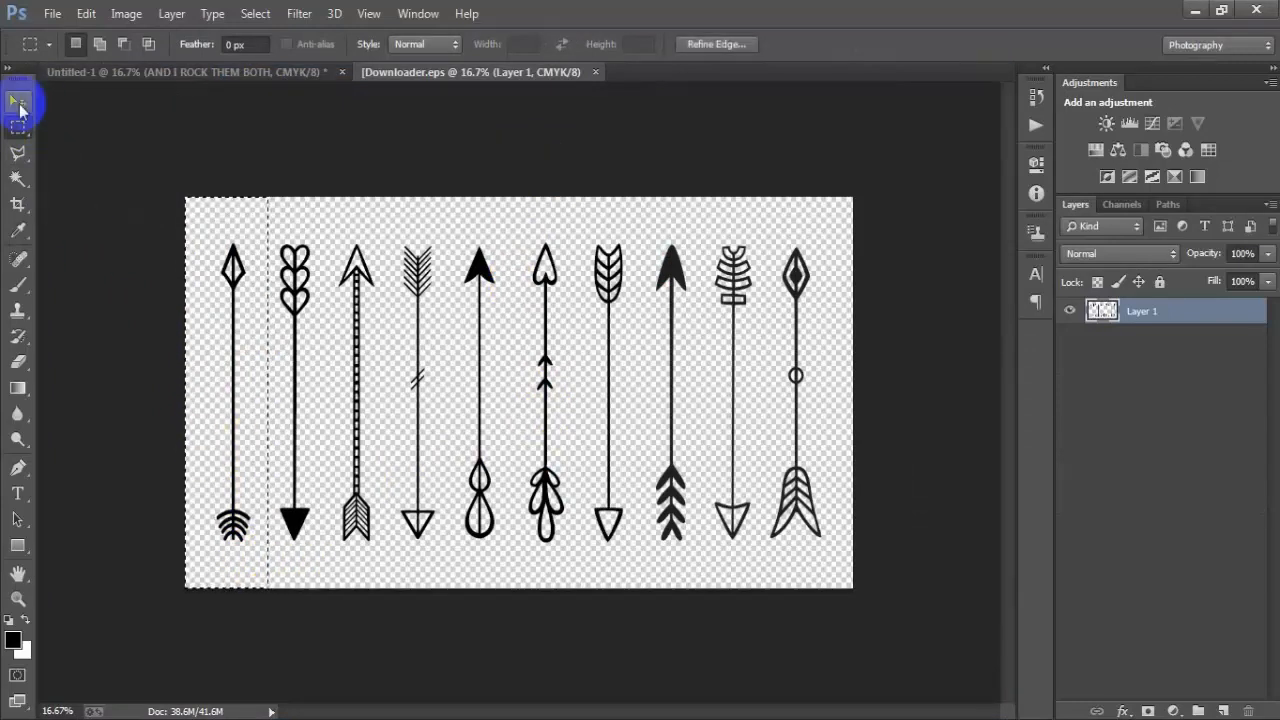
click(19, 103)
drag(228, 326, 495, 392)
click(1190, 328)
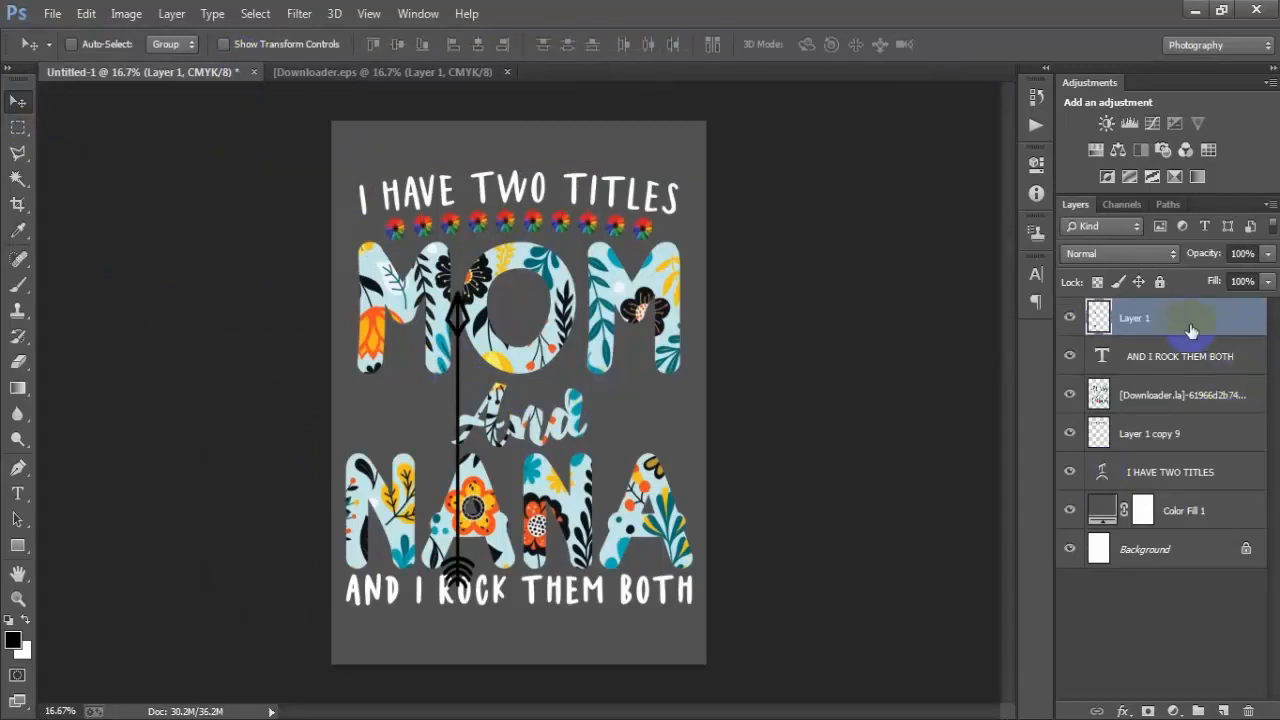
key(ctrl+u)
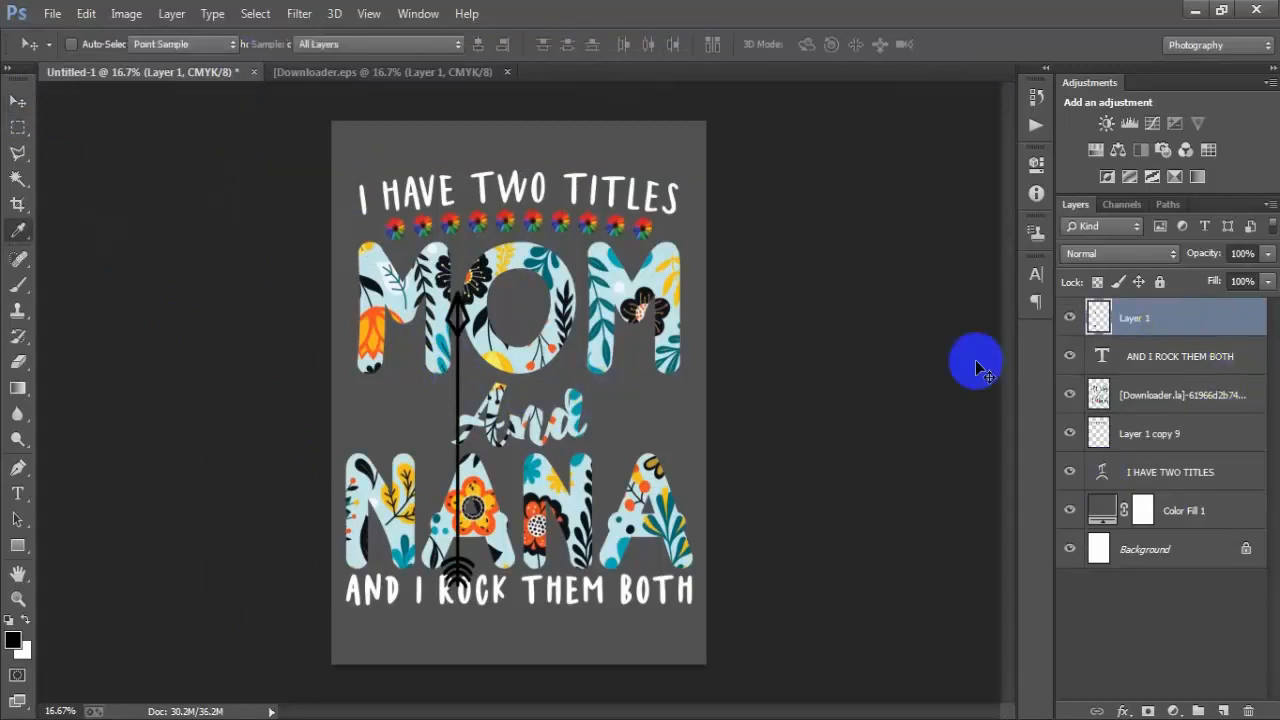
drag(841, 362, 1003, 361)
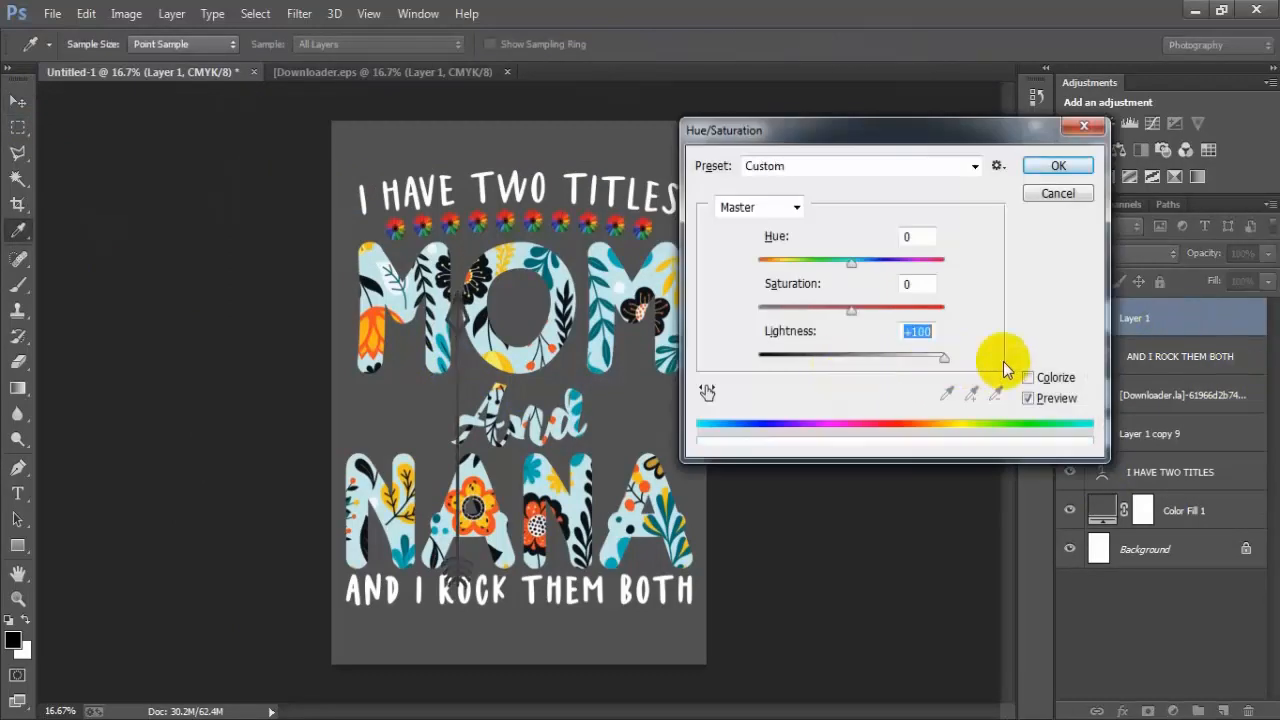
click(1052, 194)
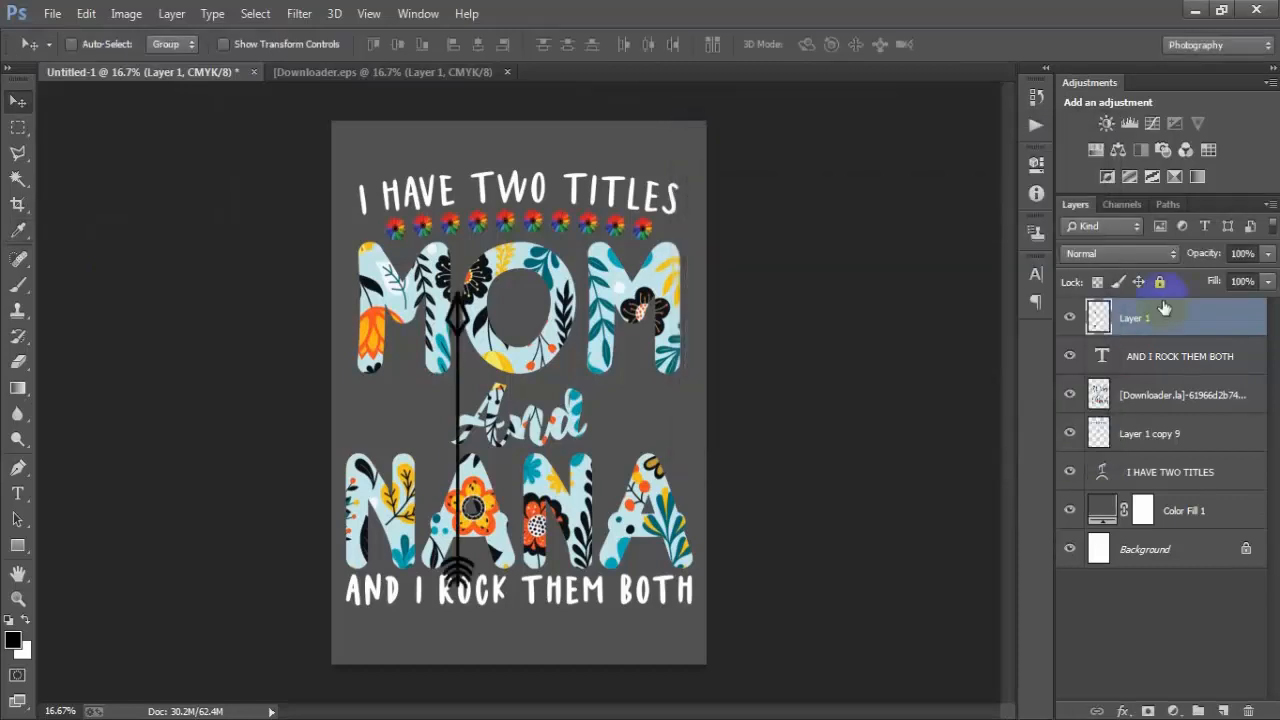
Apply a white (ffffff) Color Overlay to the arrow layer and collapse its effects list.
double_click(1233, 326)
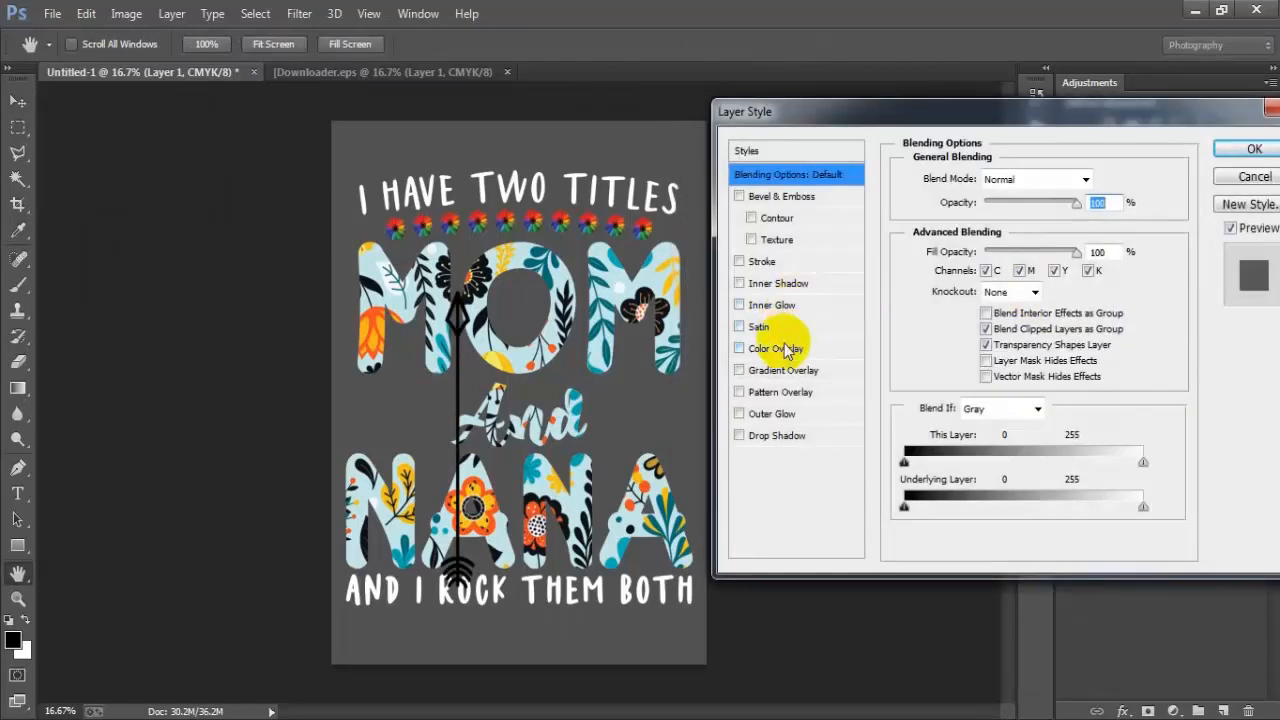
click(780, 349)
click(1098, 179)
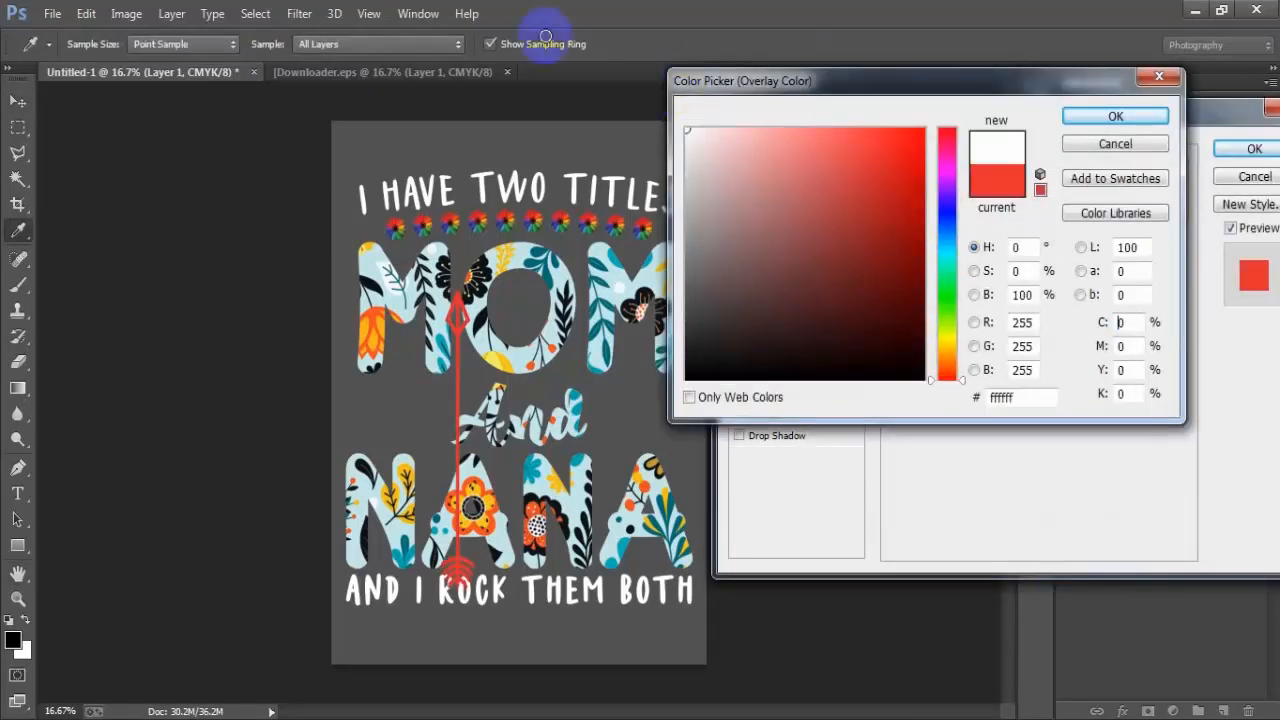
click(687, 130)
click(1115, 116)
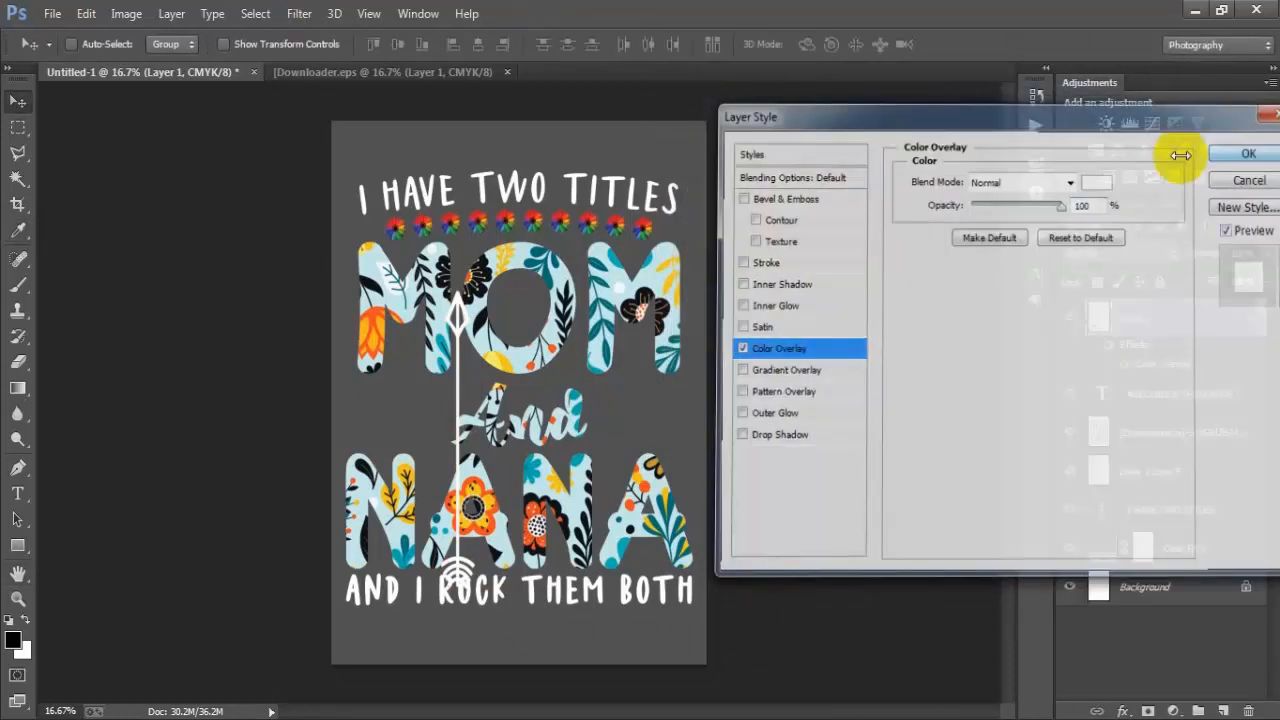
click(1254, 148)
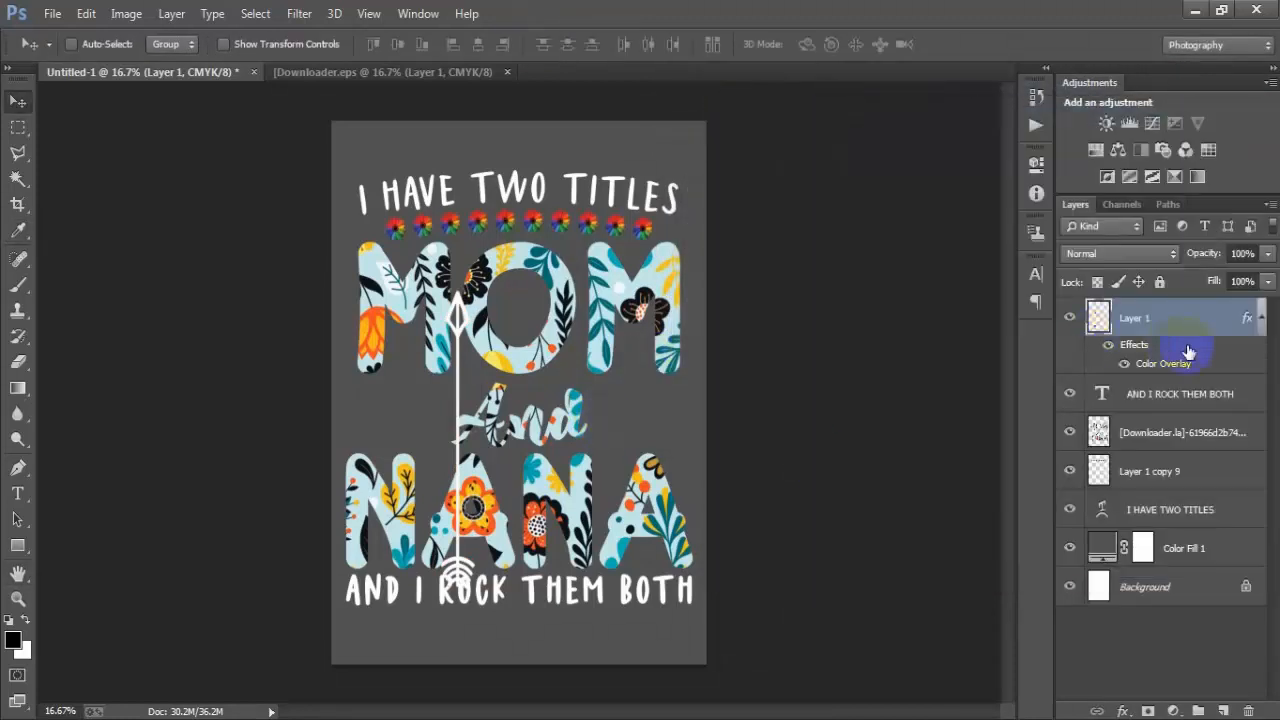
click(1262, 318)
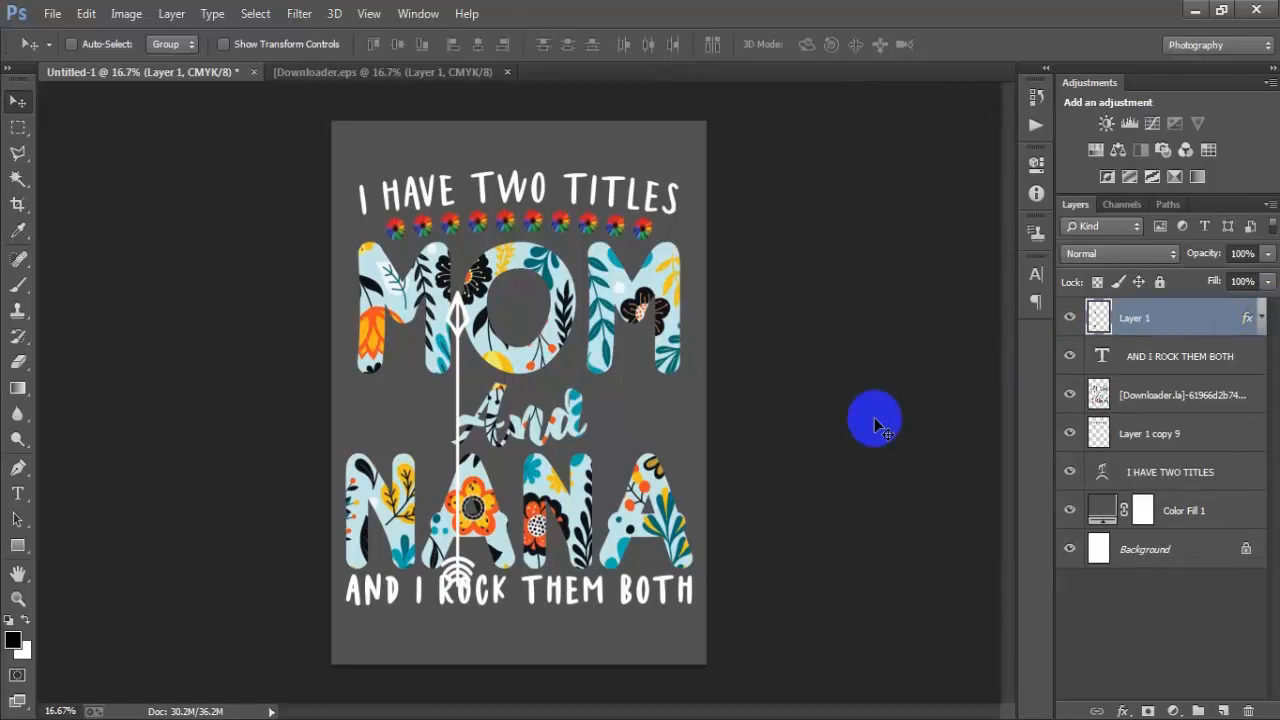
Rotate the arrow 90° counterclockwise, place it across "And" and scale its thickness to about 122%.
key(ctrl+t)
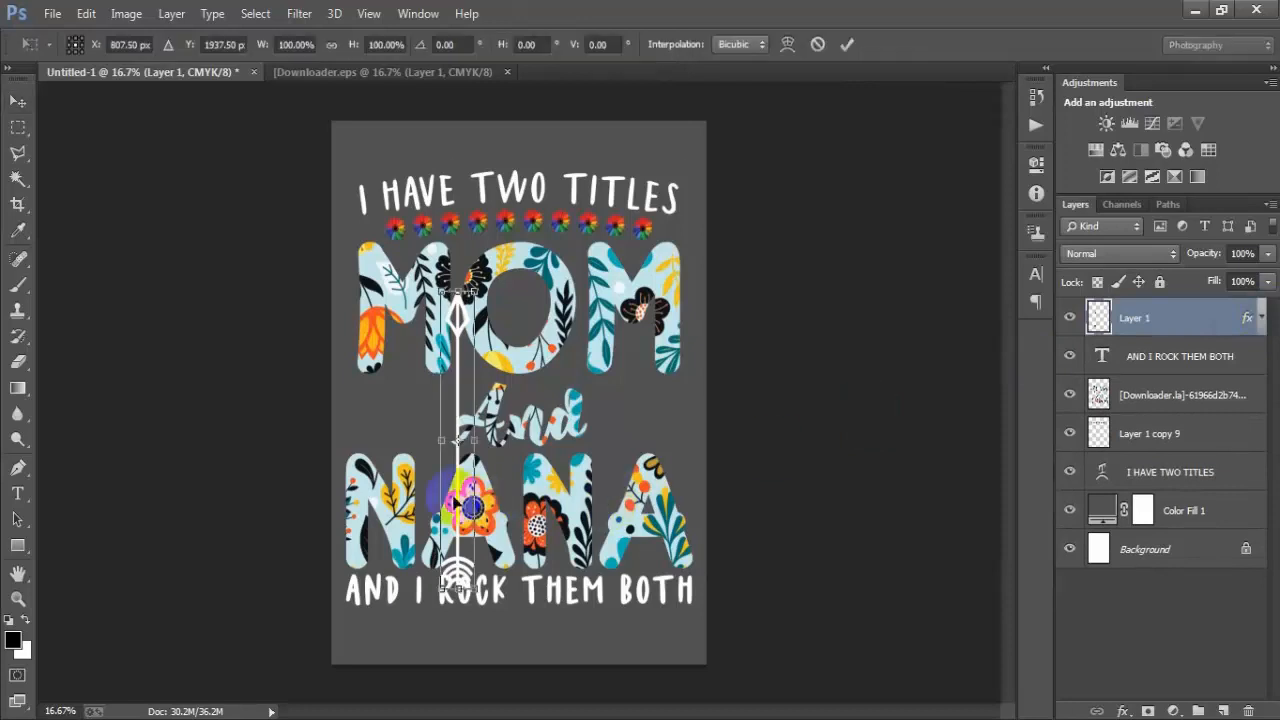
right_click(455, 494)
click(566, 408)
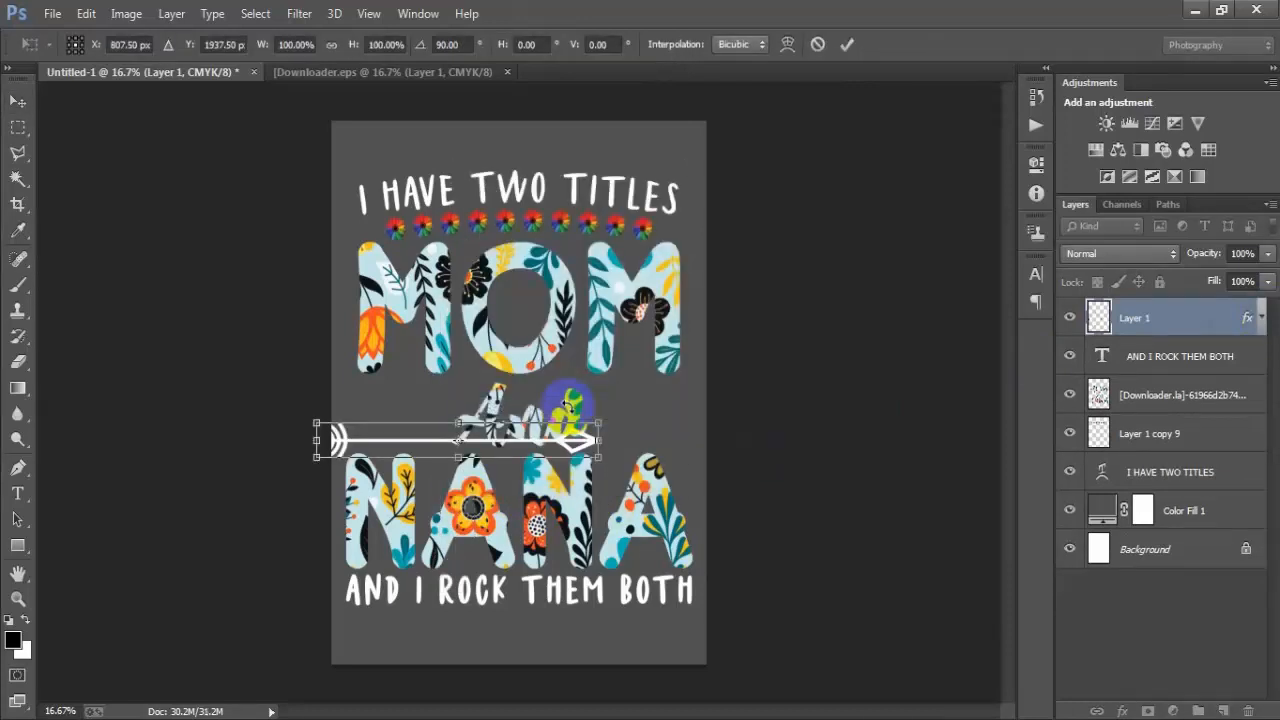
key(ctrl+z)
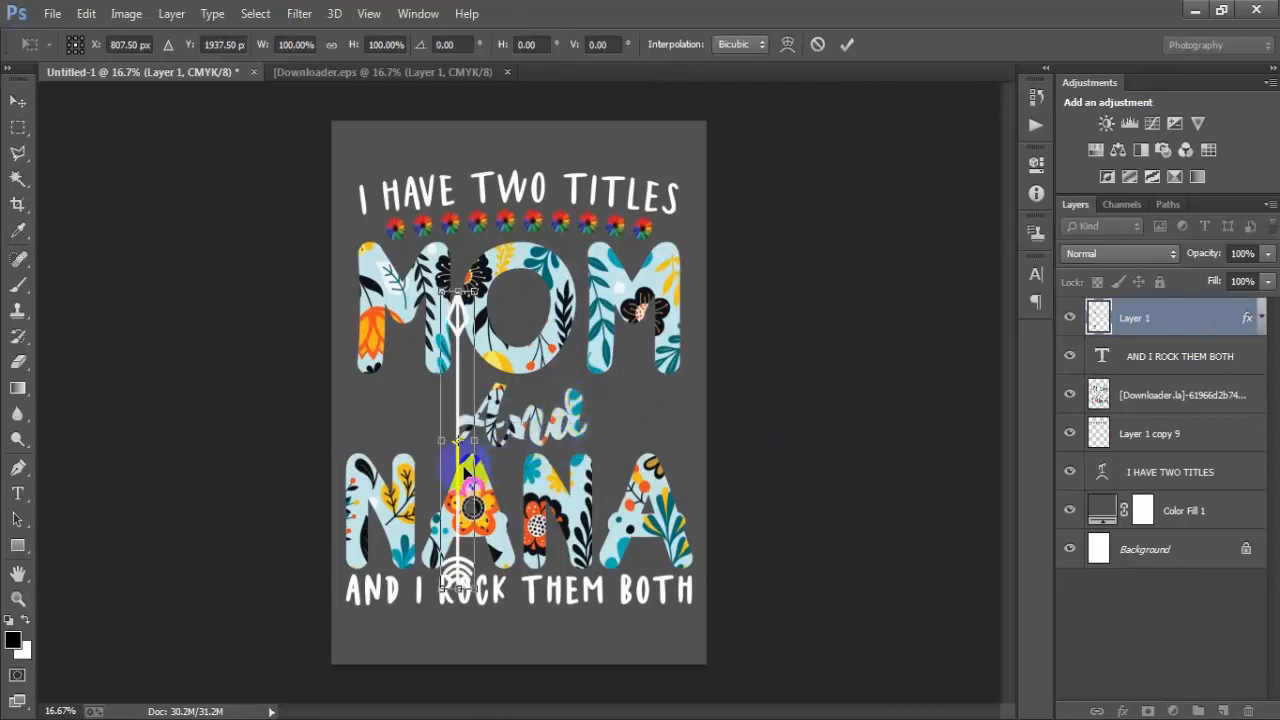
right_click(462, 466)
click(590, 408)
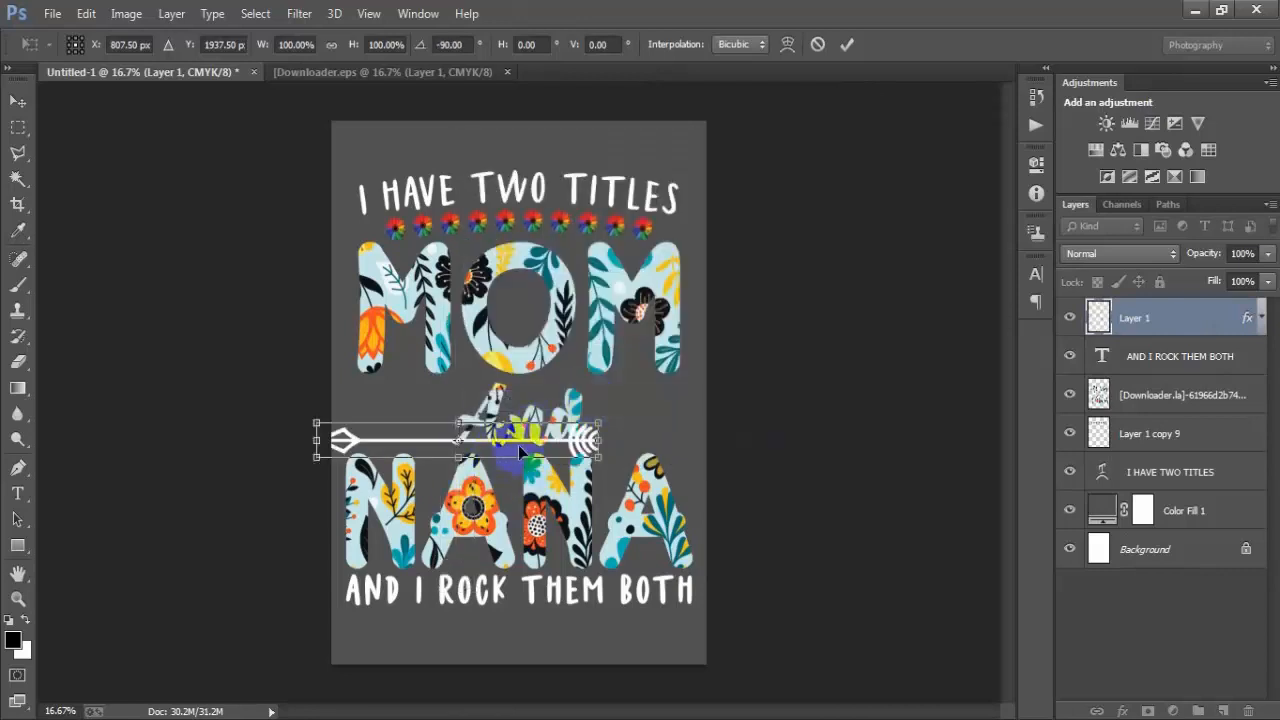
mouse_move(519, 452)
mouse_down()
mouse_move(591, 428)
mouse_move(527, 449)
mouse_up()
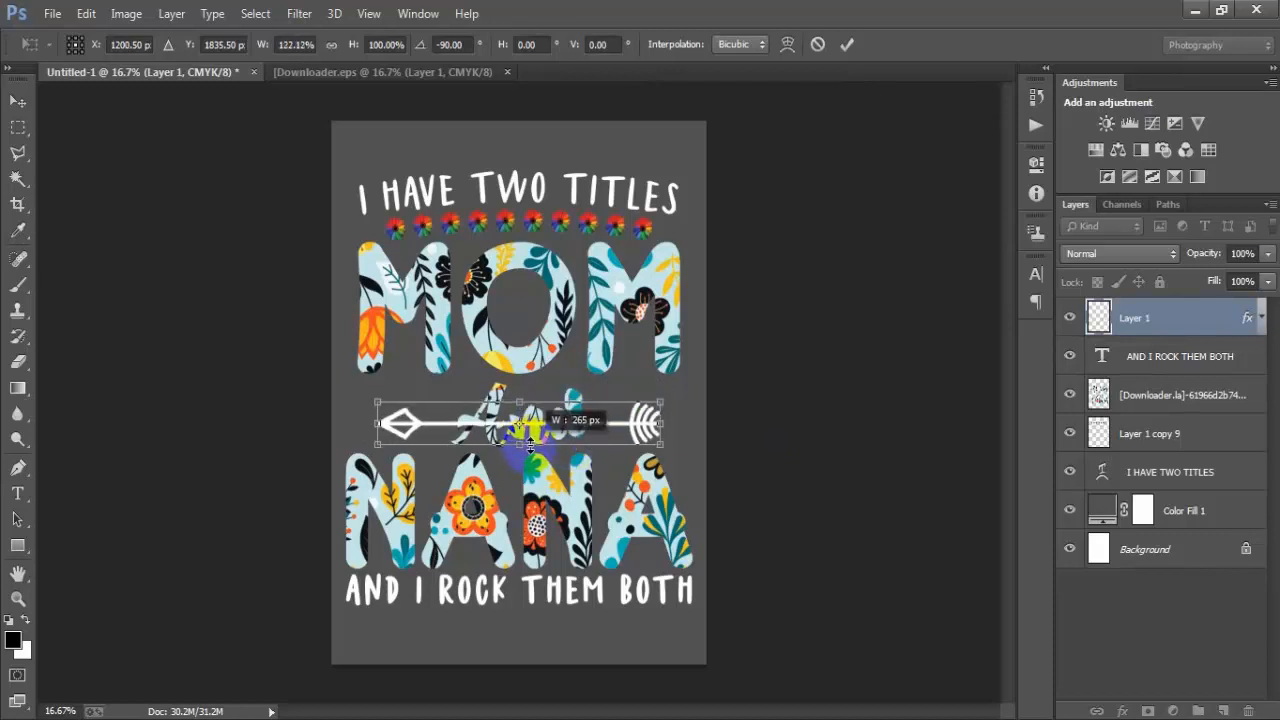
click(846, 44)
Centre the arrow horizontally on the Background layer and nudge it vertically to run through the middle of "And".
key(shift+Up)
key(shift+Up)
key(shift+Up)
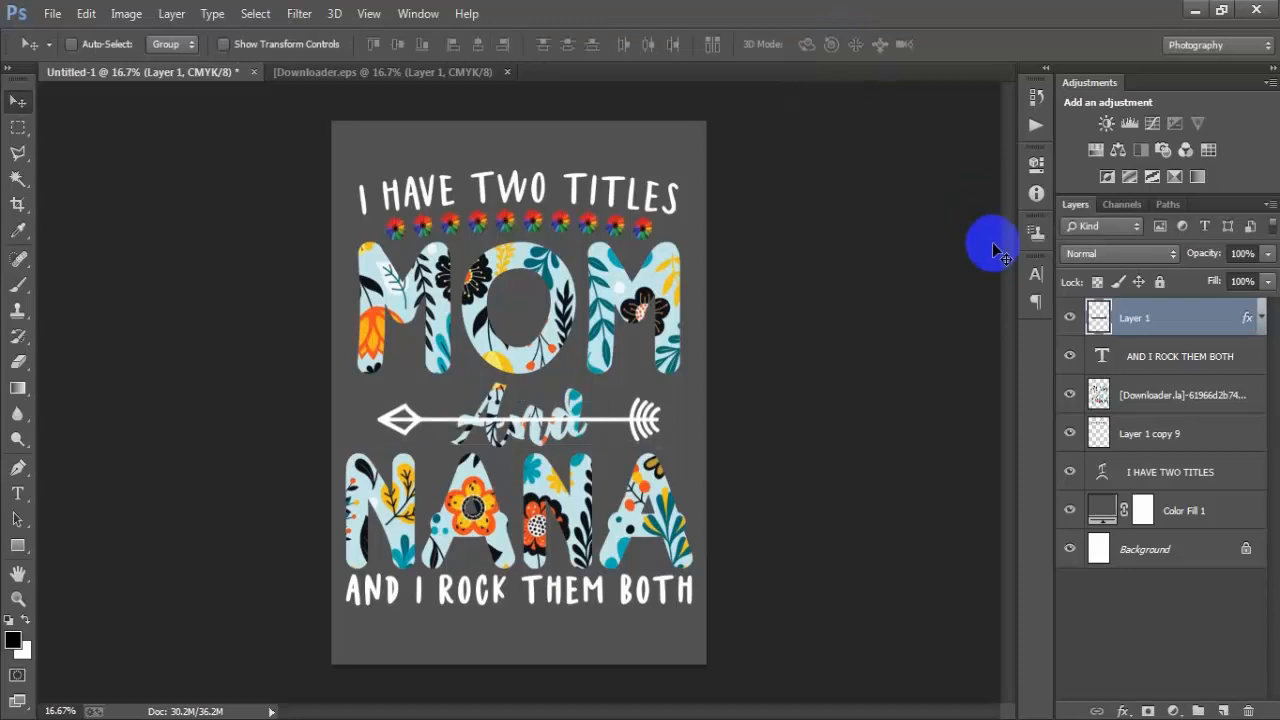
click(1198, 552)
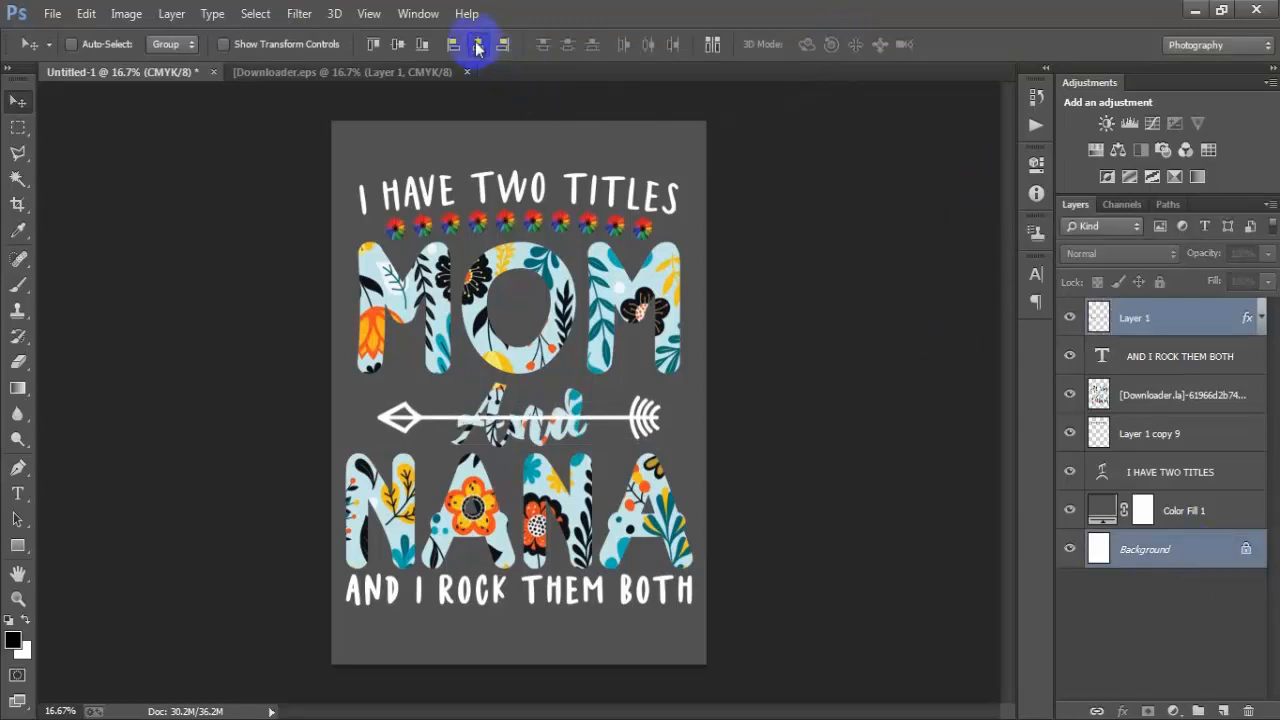
click(1180, 318)
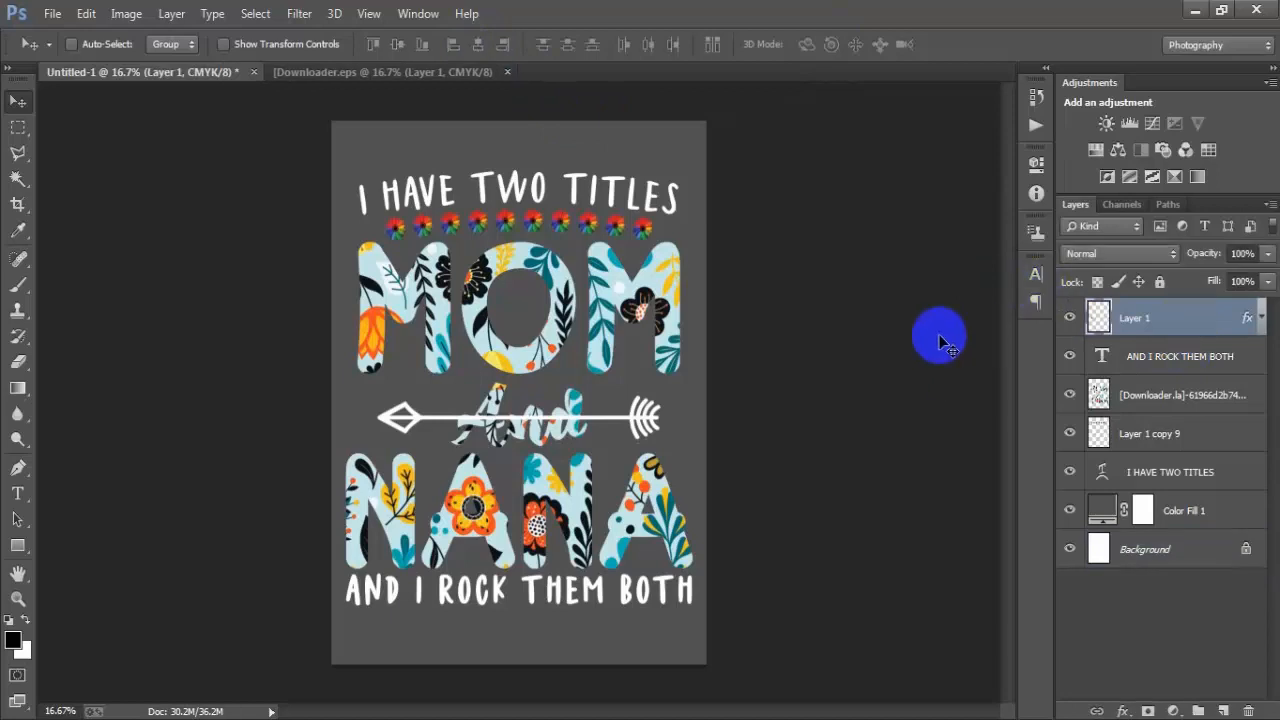
key(shift+Down)
key(shift+Down)
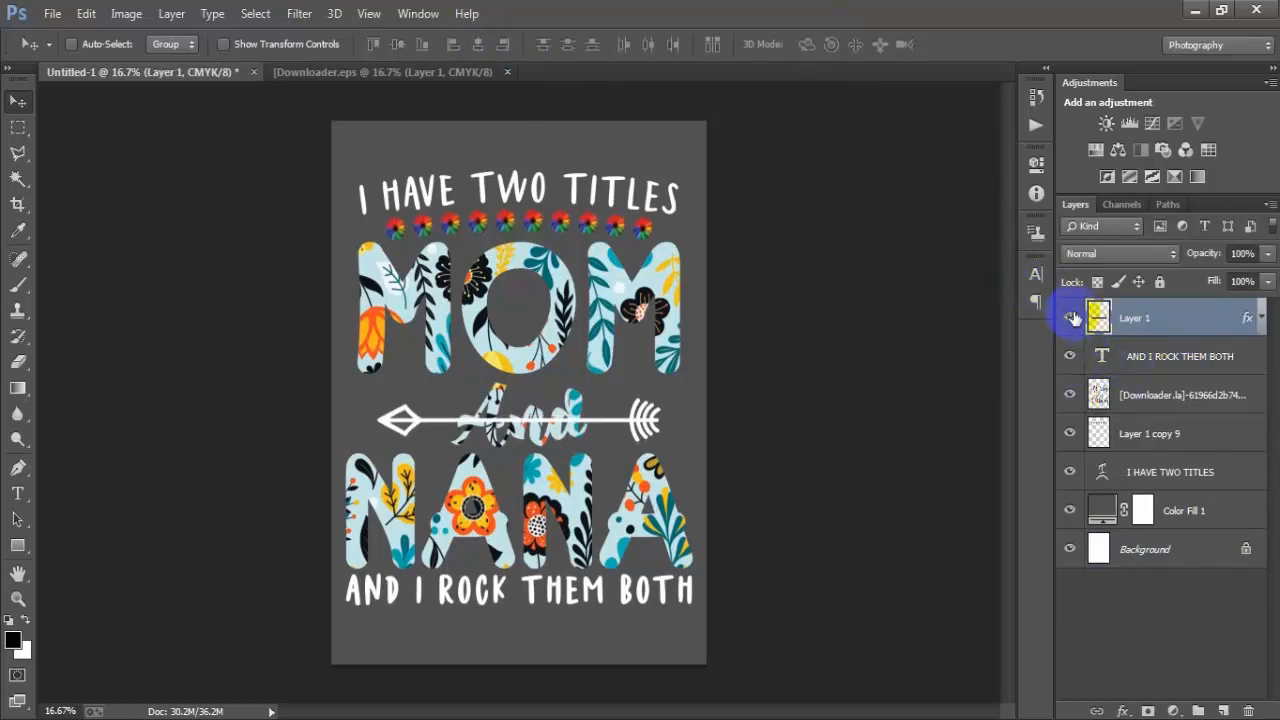
key(shift+Down)
key(shift+Down)
click(1071, 317)
click(1071, 317)
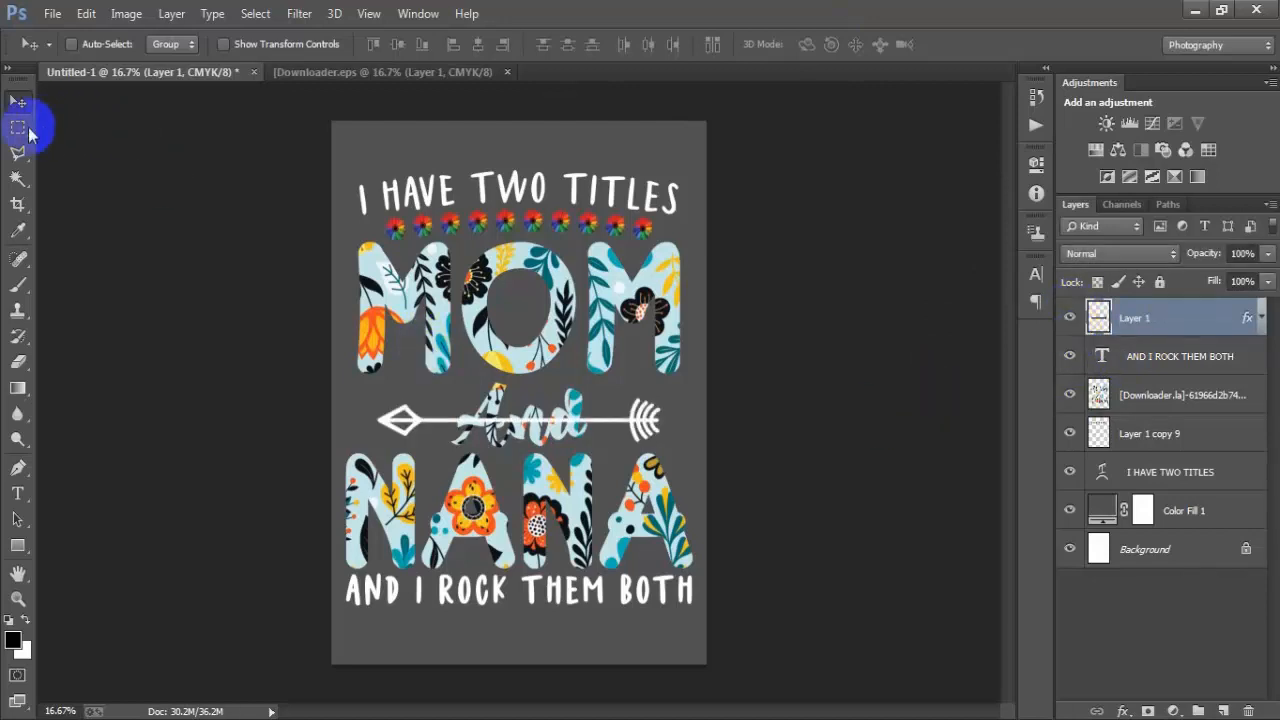
Delete the part of the arrow that crosses "And" using a rectangular selection around the word, then deselect.
click(18, 127)
click(125, 130)
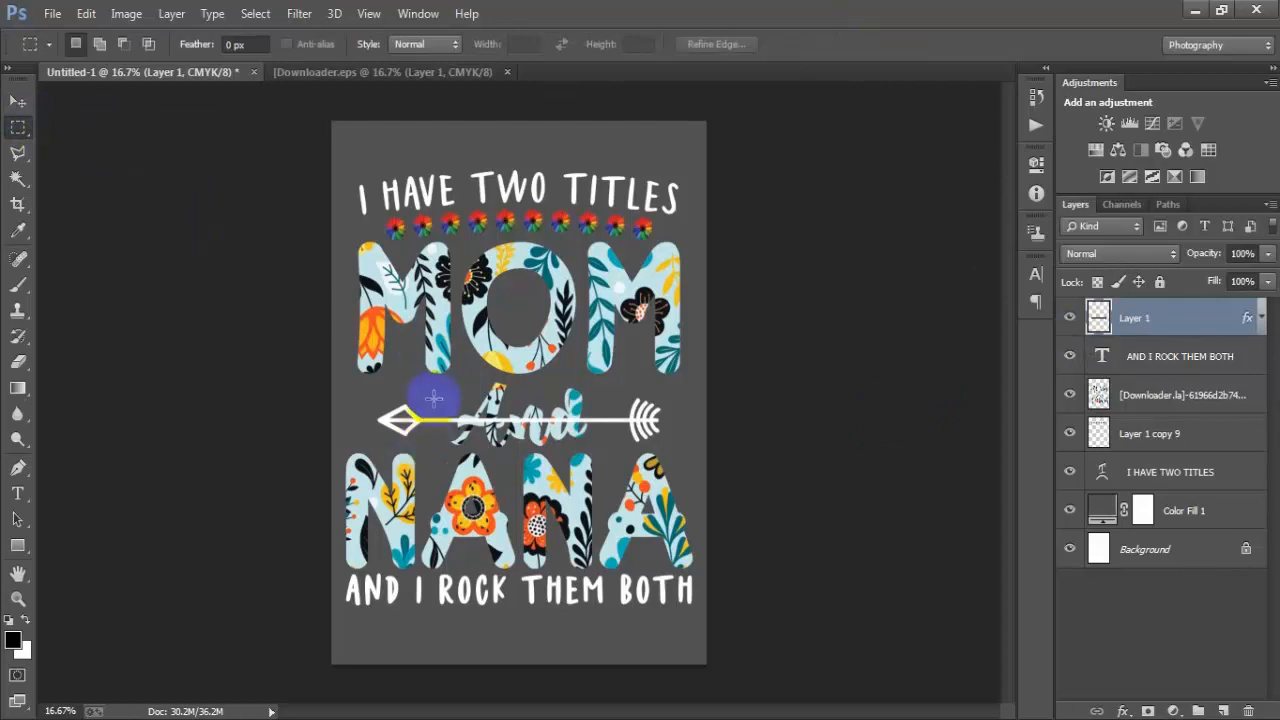
drag(441, 378, 543, 438)
click(548, 442)
drag(451, 380, 593, 452)
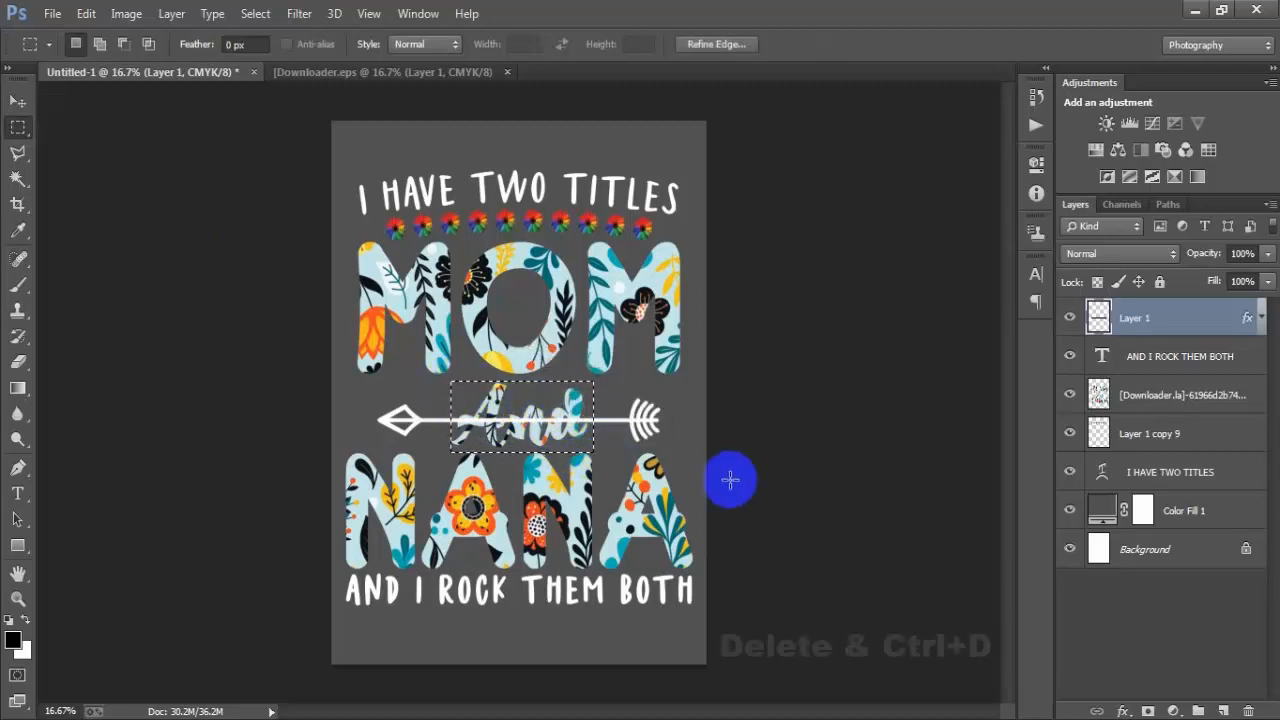
key(Delete)
key(ctrl+d)
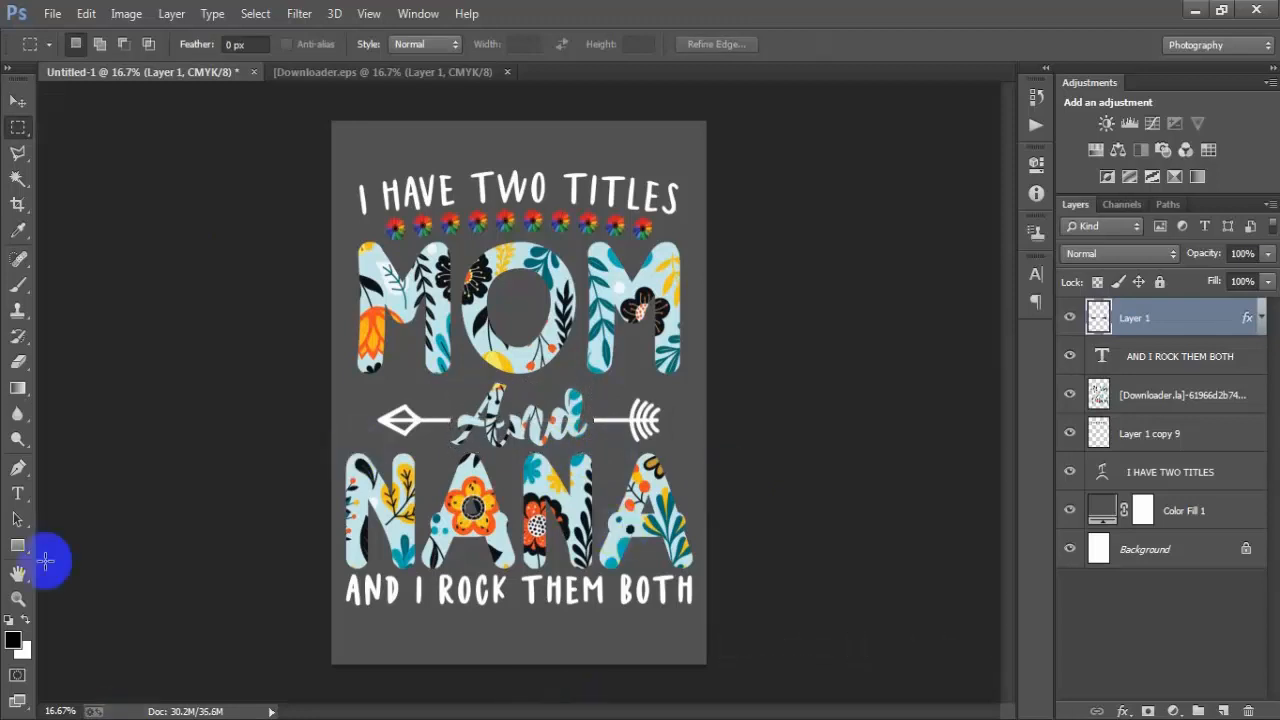
click(18, 101)
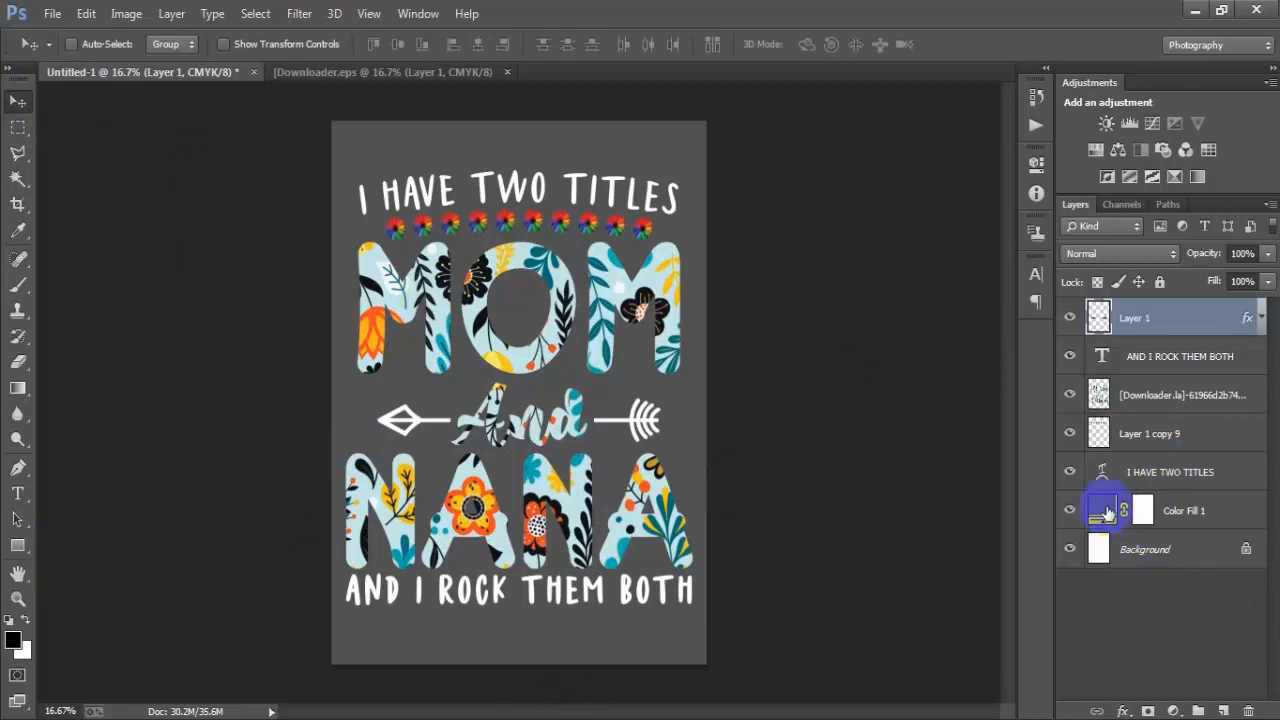
Set the Color Fill 1 background layer to black (000000).
double_click(1107, 513)
drag(745, 315, 600, 455)
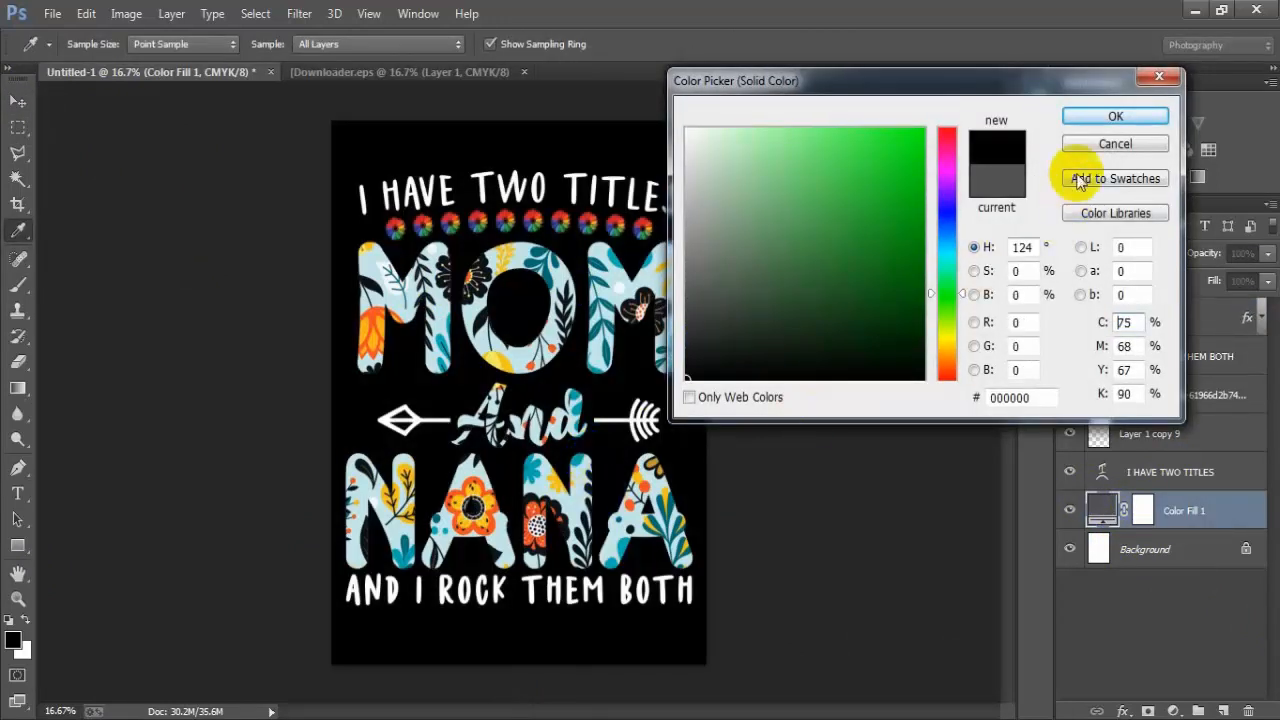
click(1100, 118)
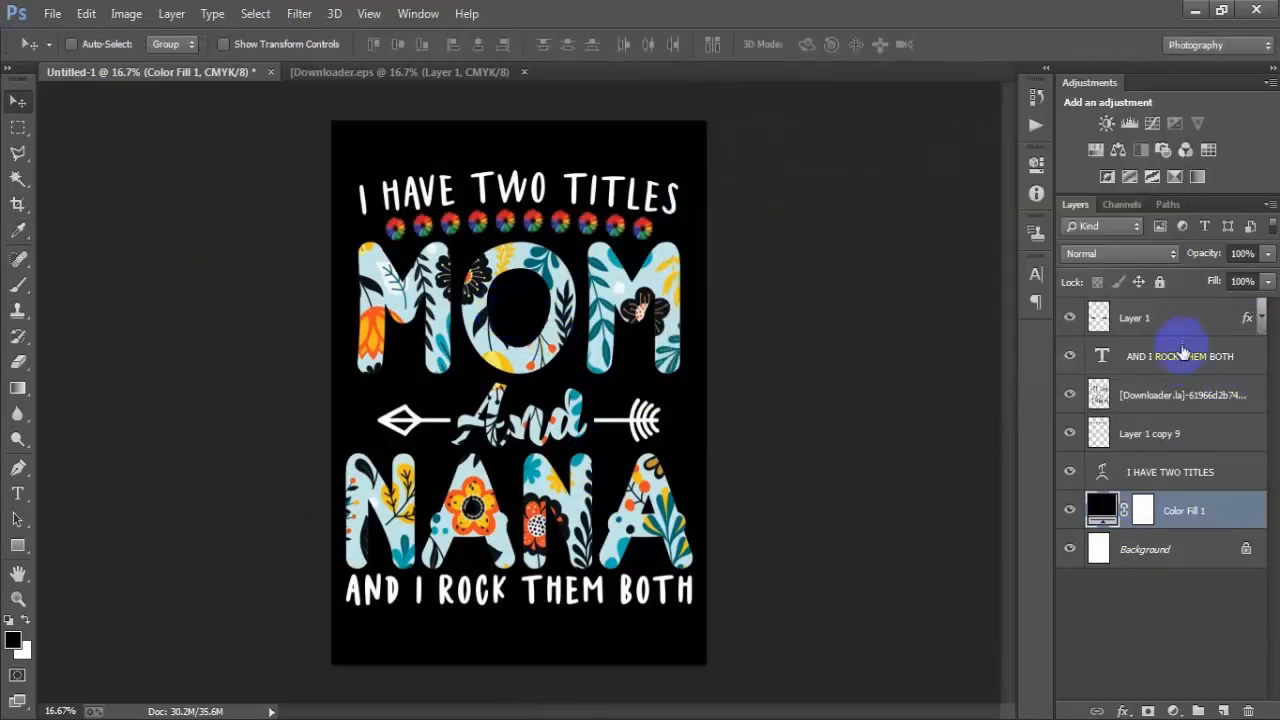
Group all the text and artwork layers above Color Fill 1 and scale the group proportionally to about 103.7%.
click(1160, 316)
shift+click(1171, 469)
key(ctrl+g)
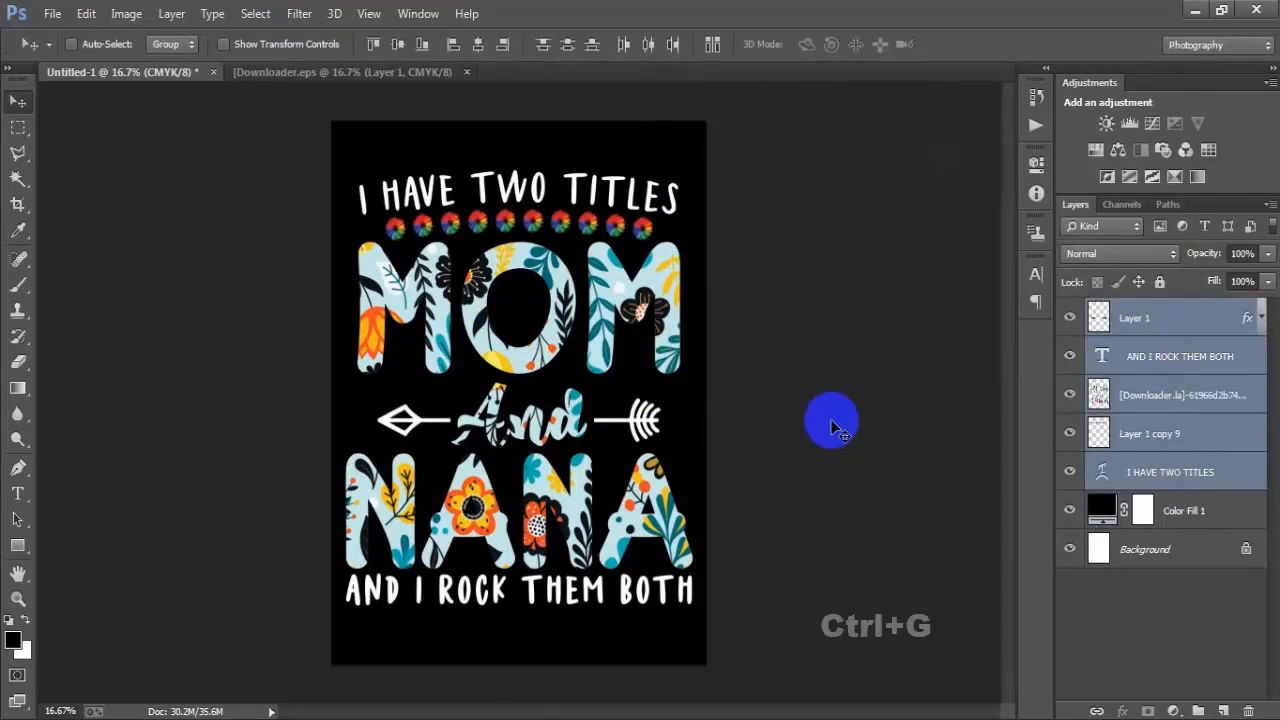
key(ctrl+t)
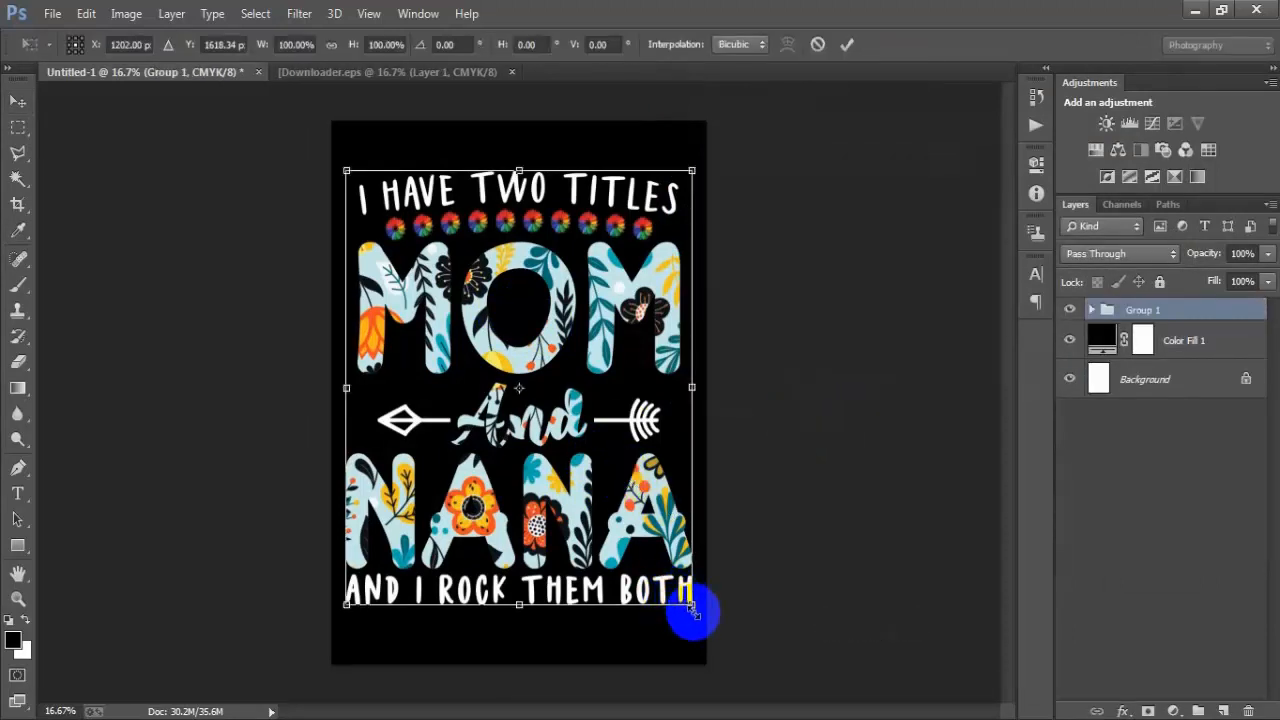
drag(692, 607, 700, 623)
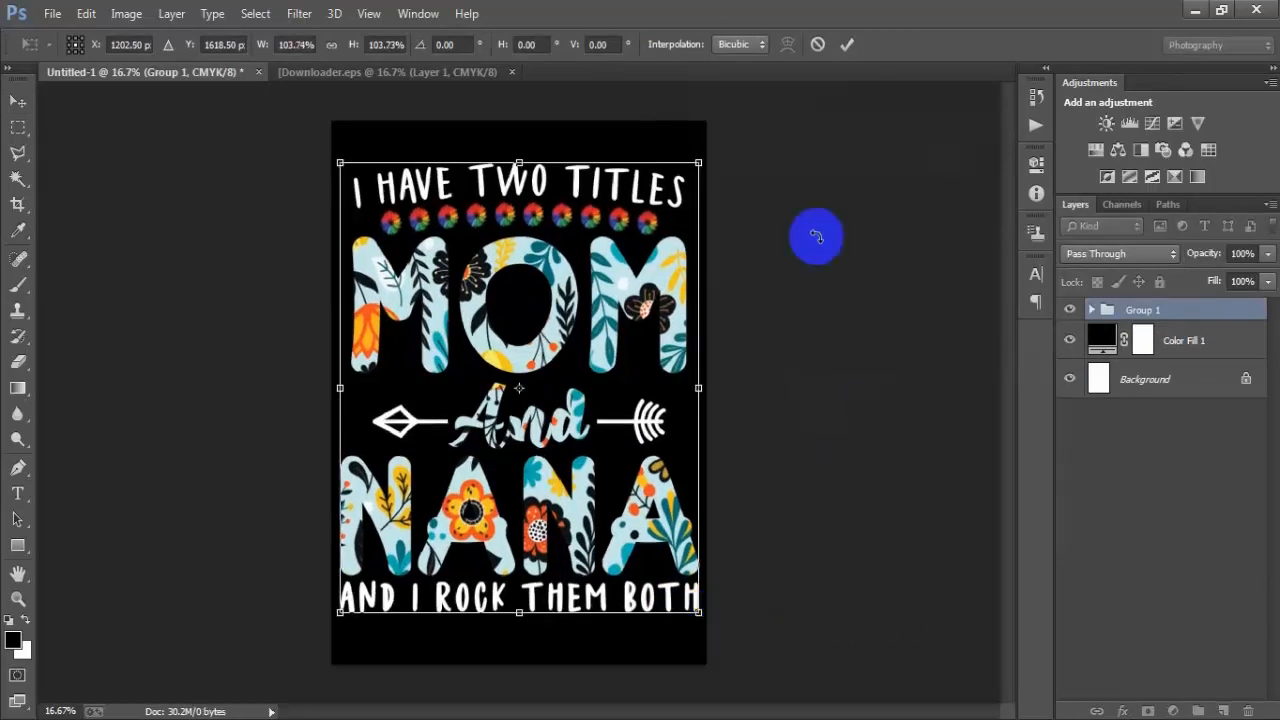
click(846, 45)
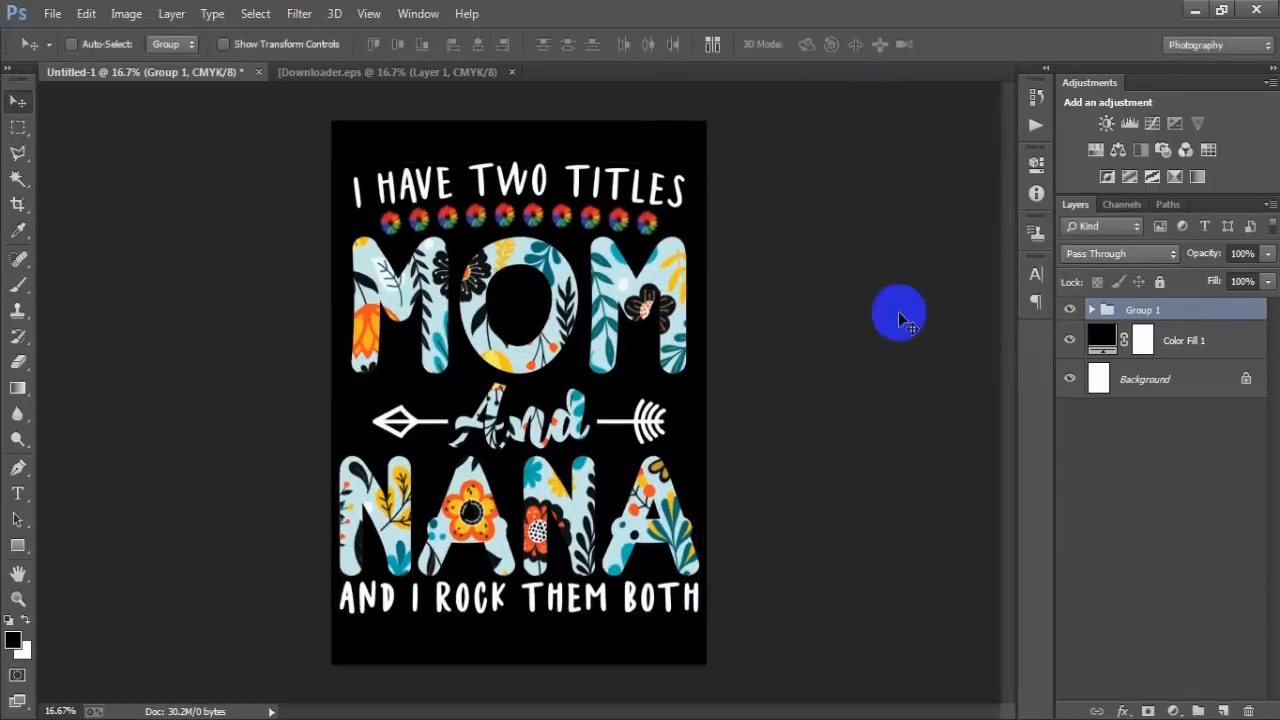
Nudge the grouped design upward in large increments to leave more empty space beneath "AND I ROCK THEM BOTH".
key(shift+Up)
key(shift+Up)
key(shift+Up)
key(shift+Up)
key(shift+Up)
key(shift+Up)
key(shift+Up)
key(shift+Up)
key(shift+Up)
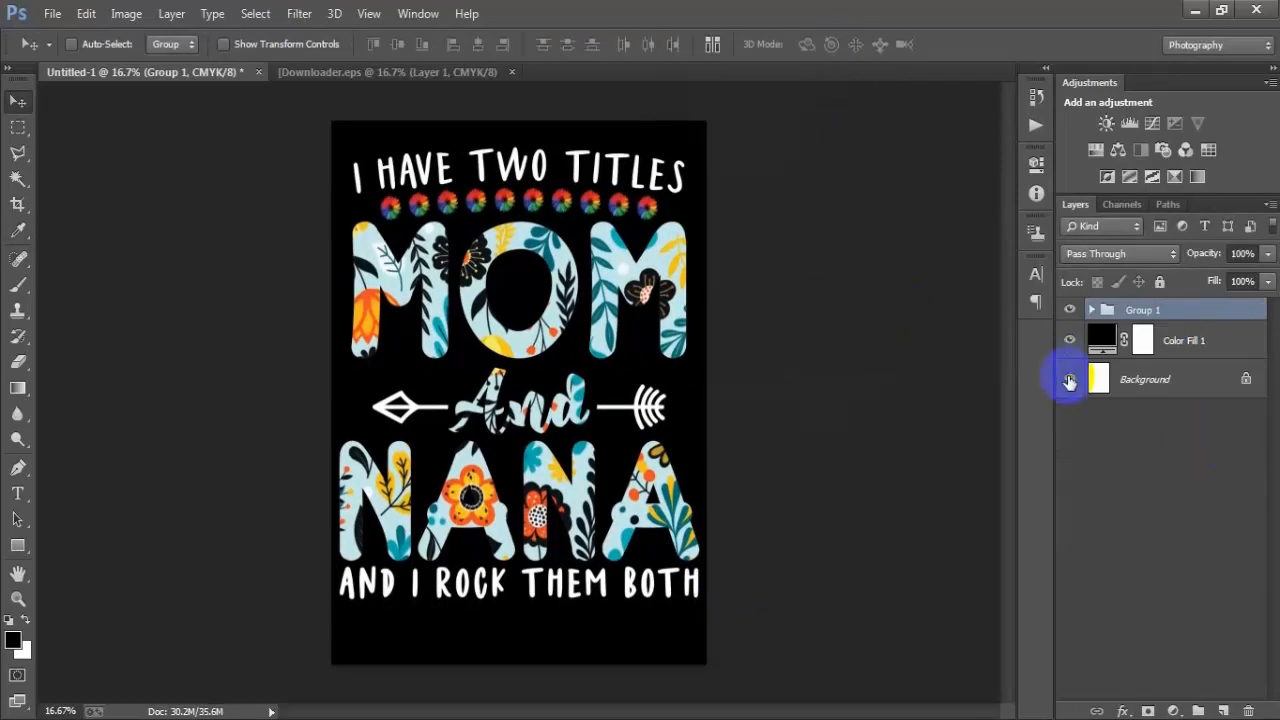
Hide the Color Fill 1 and Background layers and export the design for web as a transparent PNG-24 on the Desktop.
click(1070, 342)
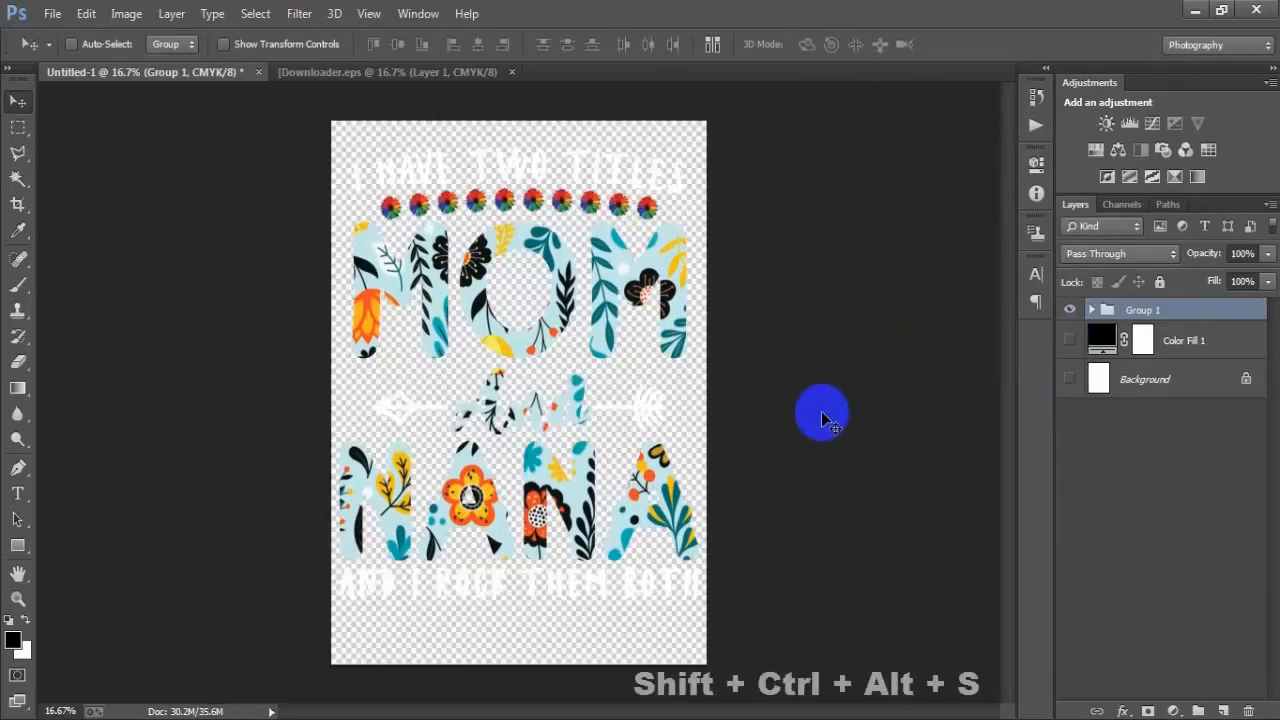
key(ctrl+shift+alt+s)
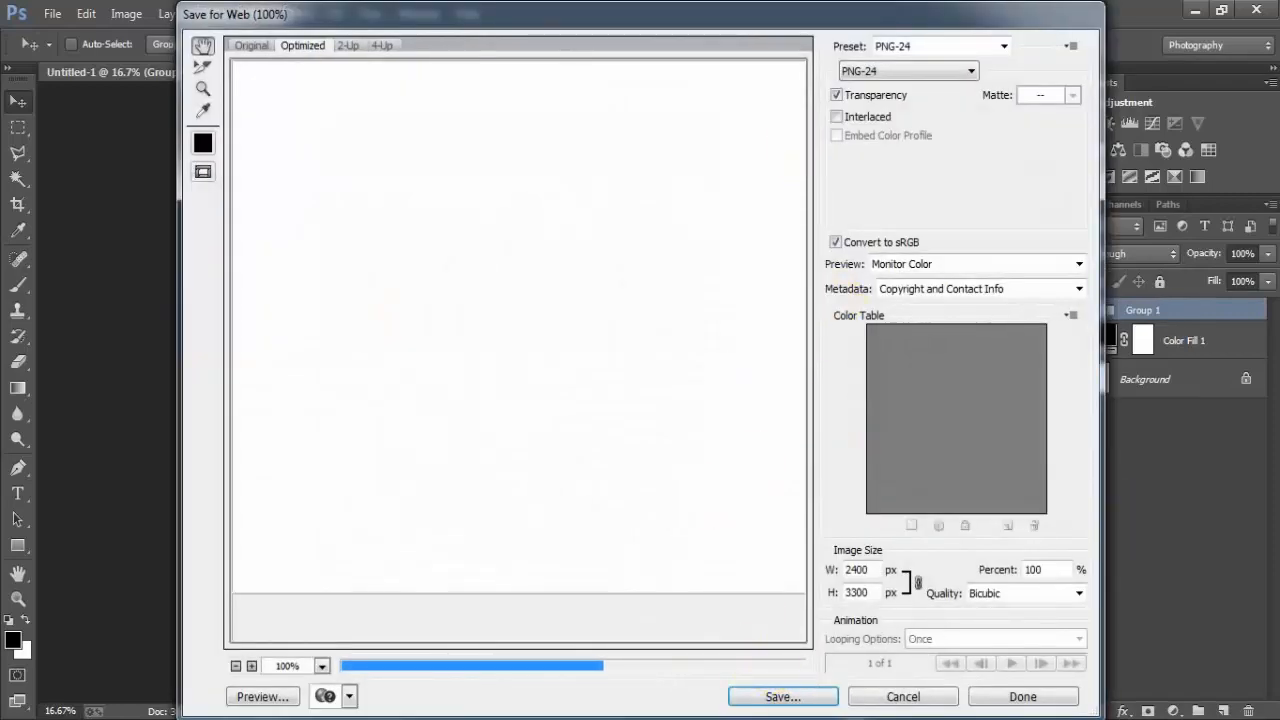
drag(671, 457, 614, 346)
click(932, 75)
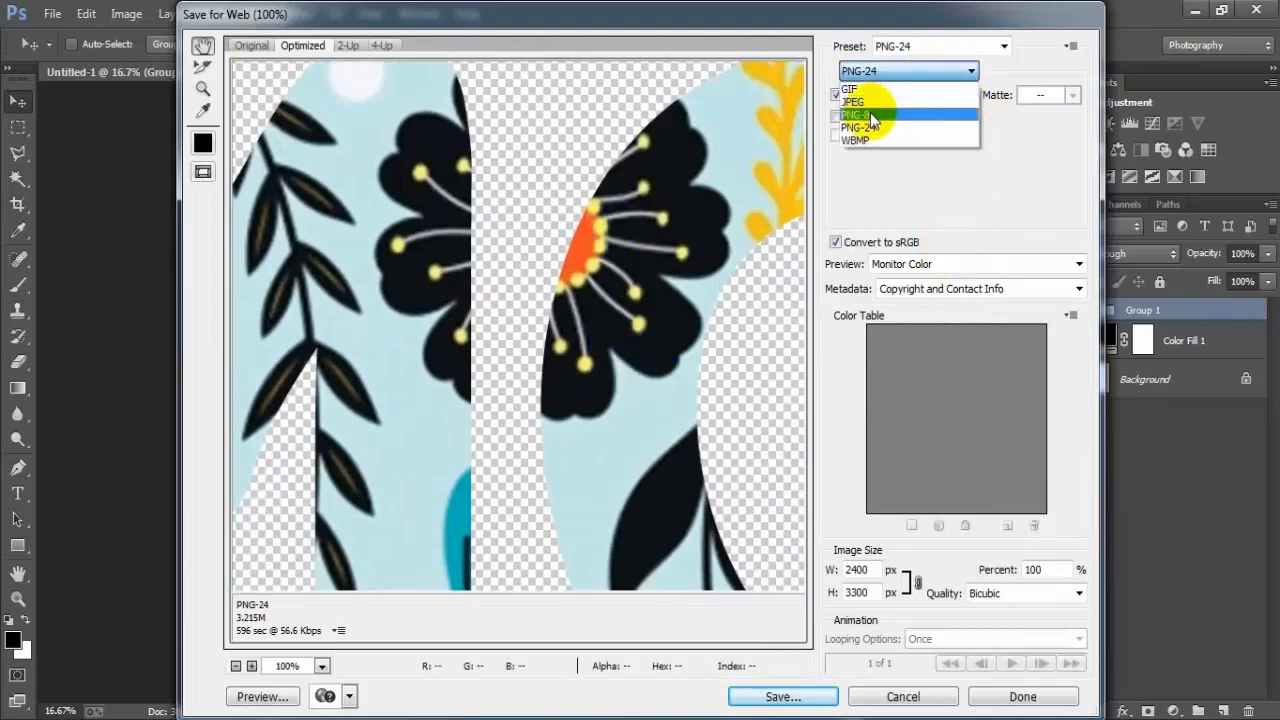
click(890, 128)
click(777, 692)
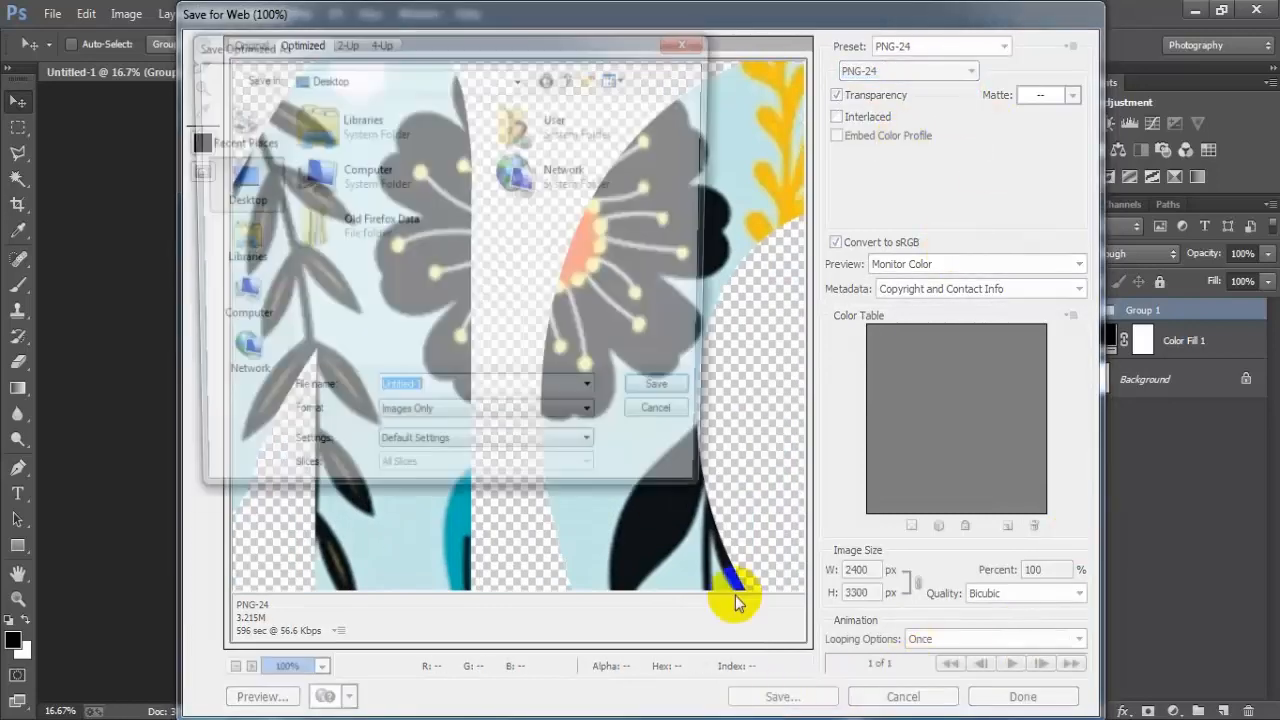
key(Return)
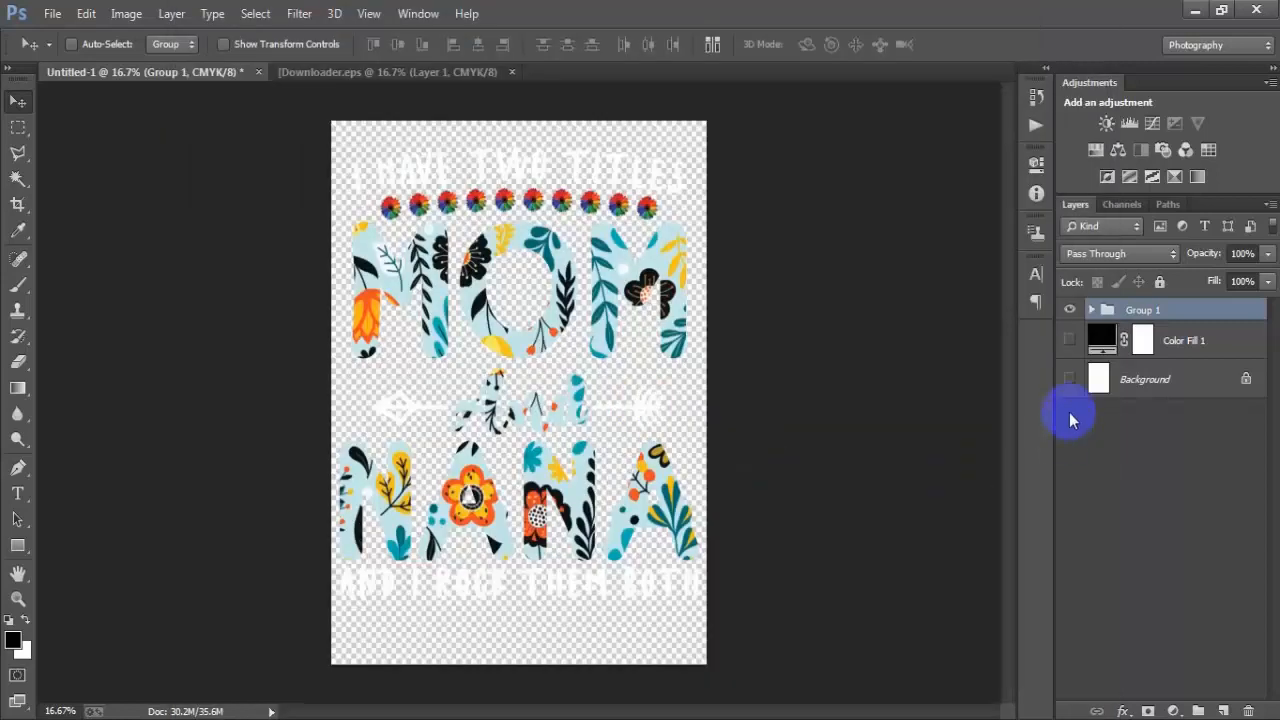
Make the Background and Color Fill 1 layers visible again, leaving the fill layer's blending options at their defaults.
click(1069, 379)
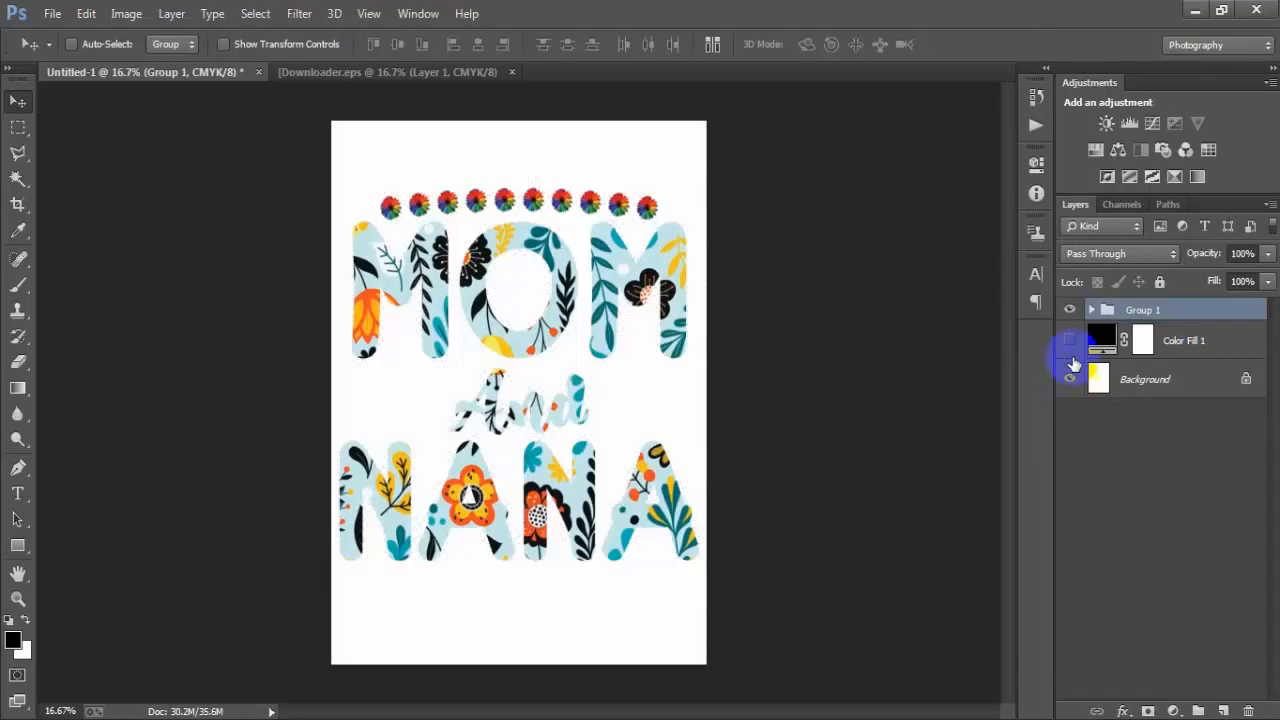
click(1069, 340)
double_click(1225, 340)
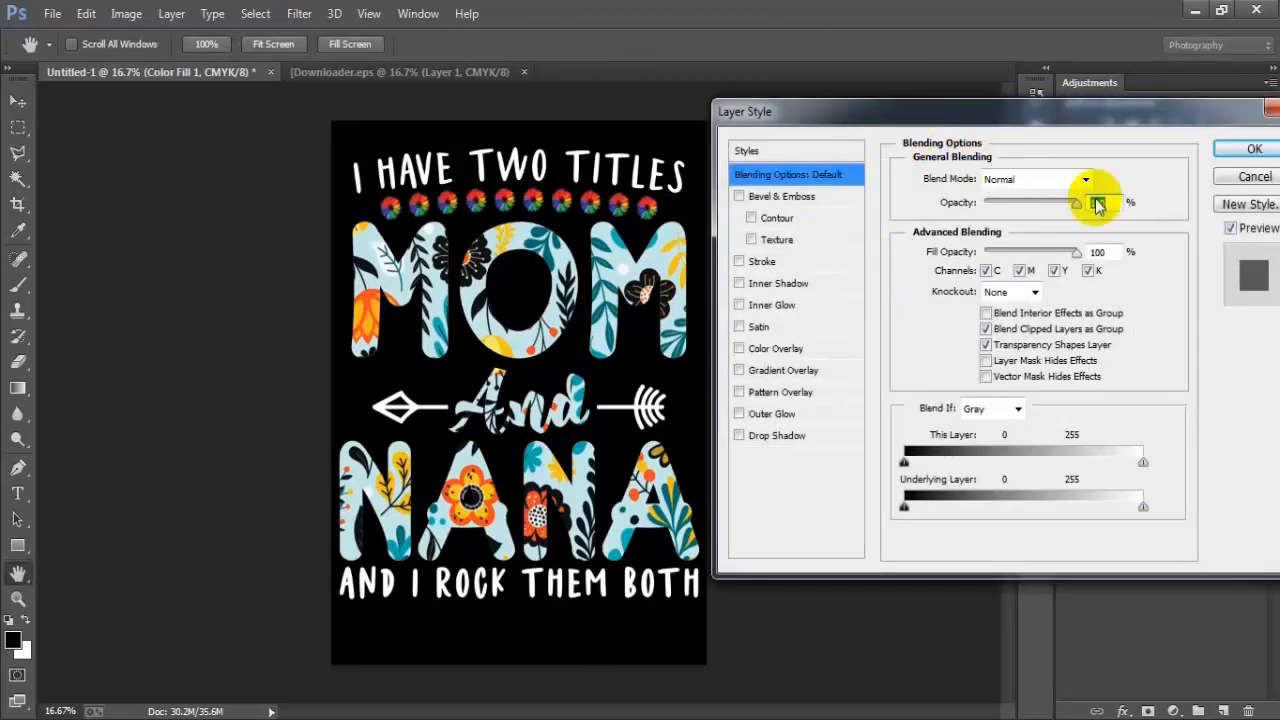
click(1245, 152)
Set the Color Fill 1 layer to the very dark teal 051718.
double_click(1113, 338)
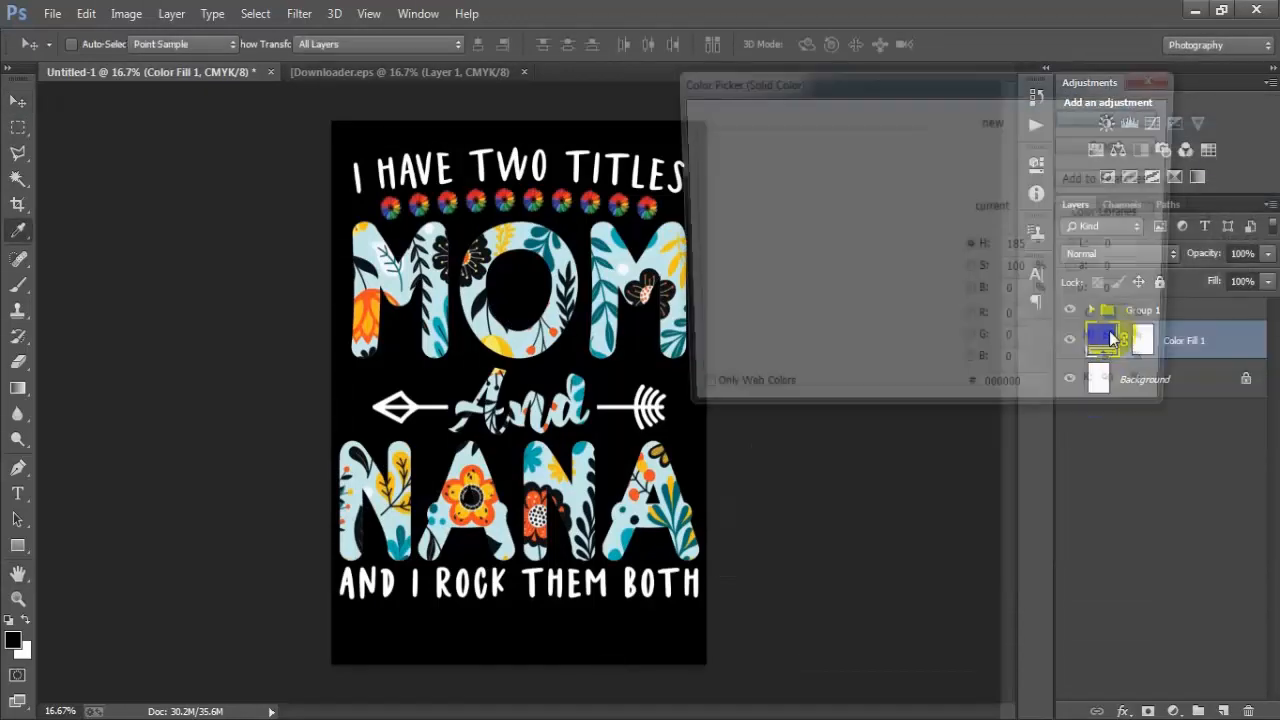
mouse_move(820, 277)
mouse_down()
mouse_move(857, 189)
mouse_move(906, 331)
mouse_move(876, 362)
mouse_up()
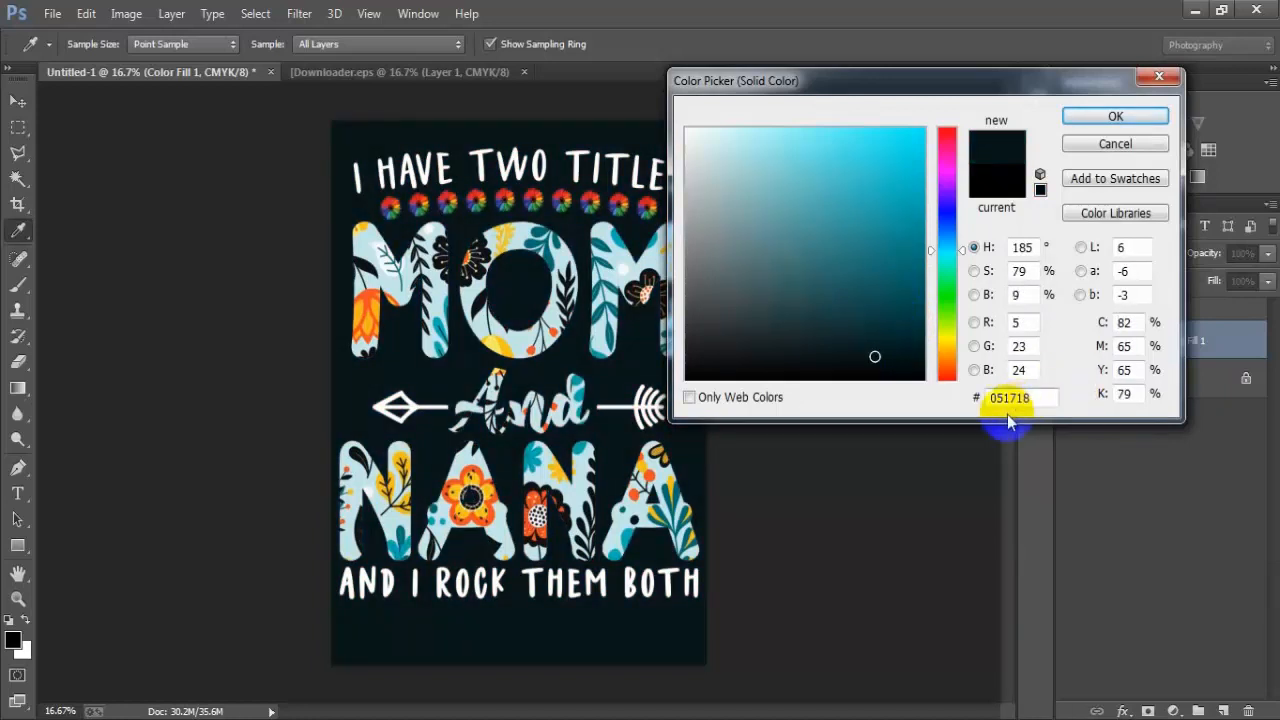
drag(1042, 398, 975, 400)
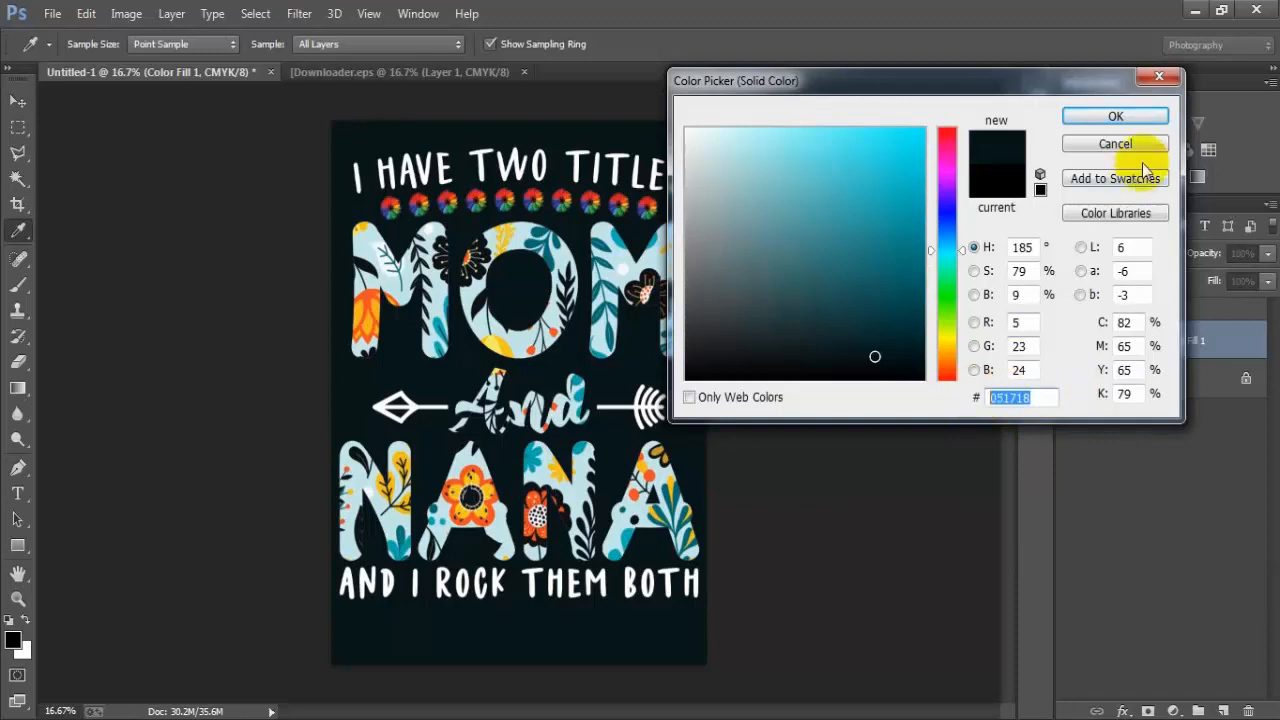
click(1115, 117)
key(v)
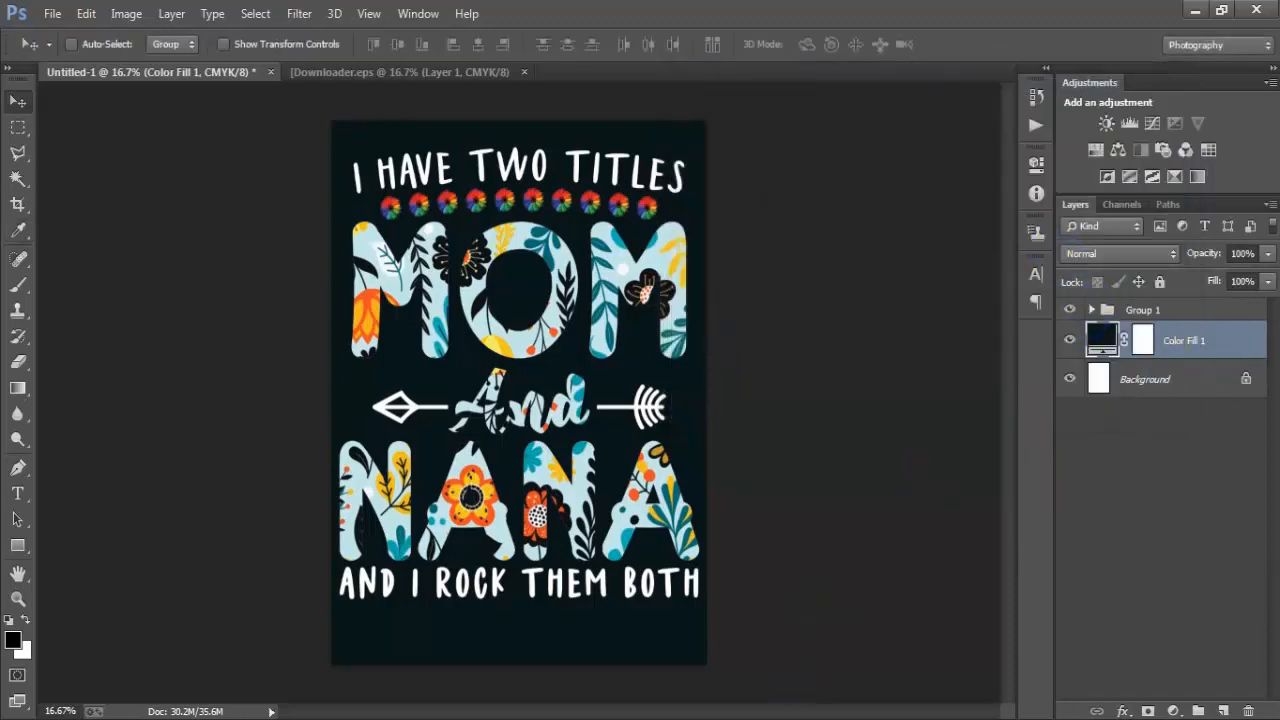